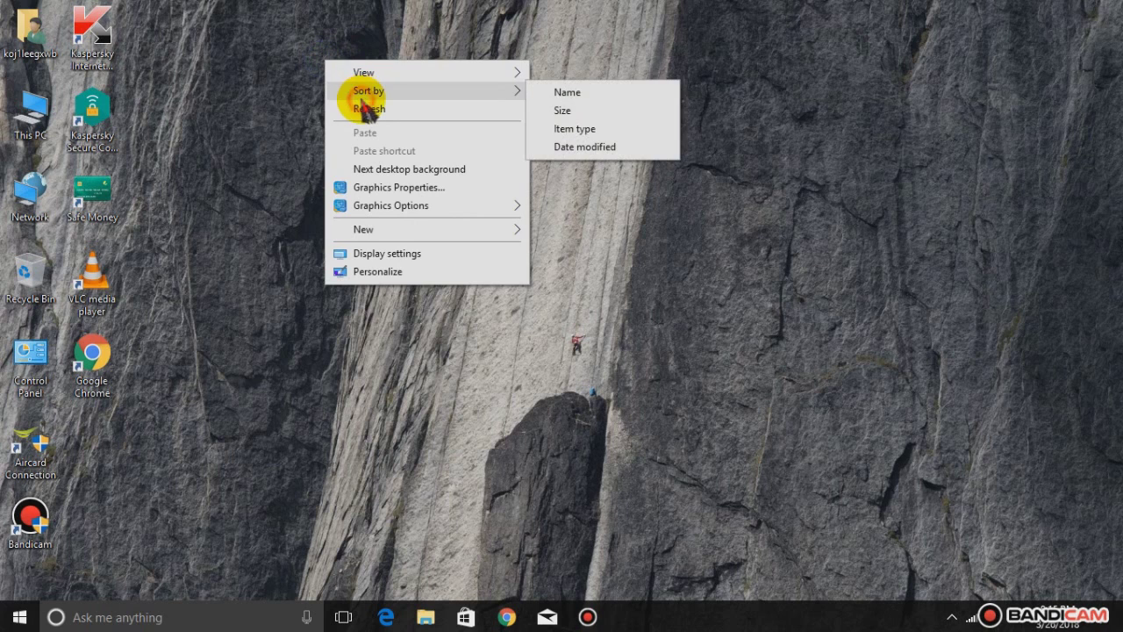
# - Search Google in Chrome for "download veg12" and correct the query to "download vegas 12"
pyautogui.click(363, 109)
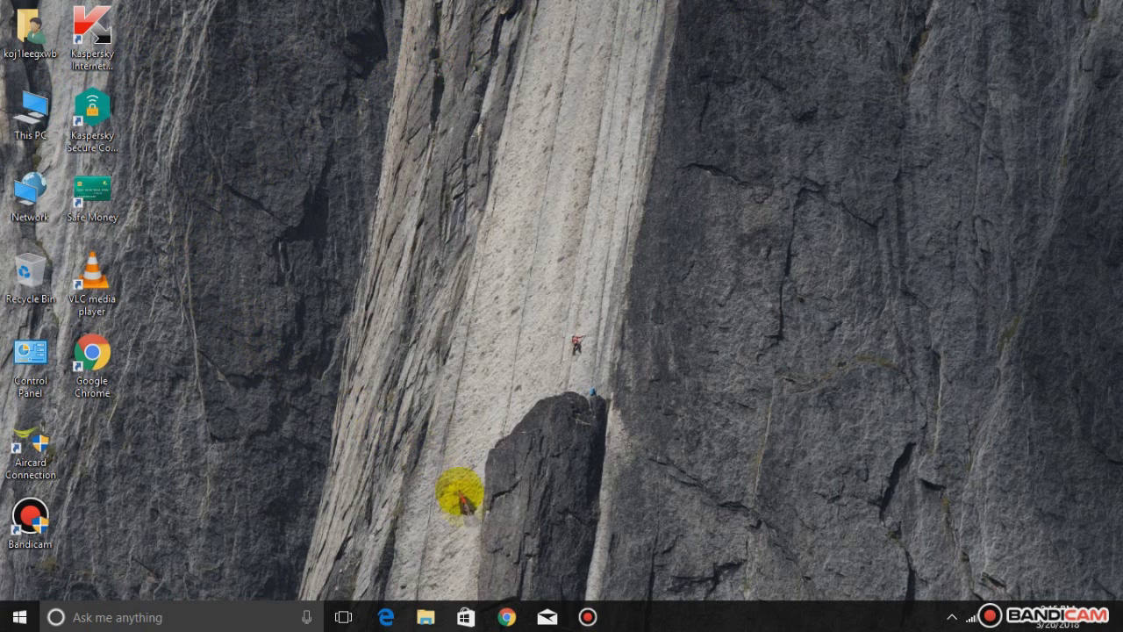
pyautogui.click(505, 618)
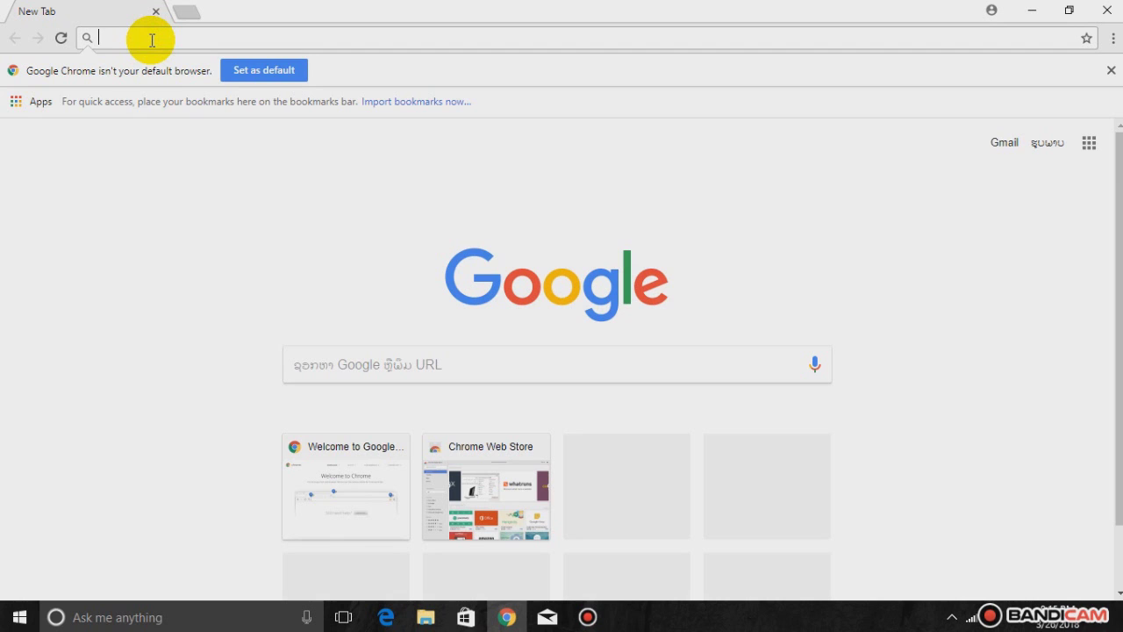
pyautogui.write('d')
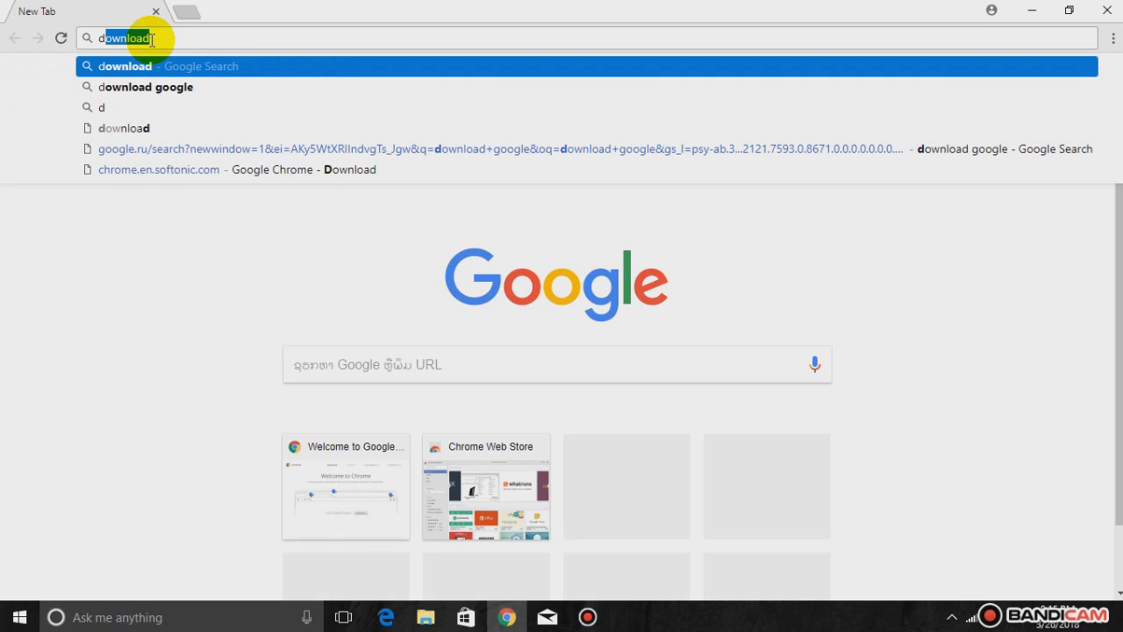
pyautogui.write('ownload')
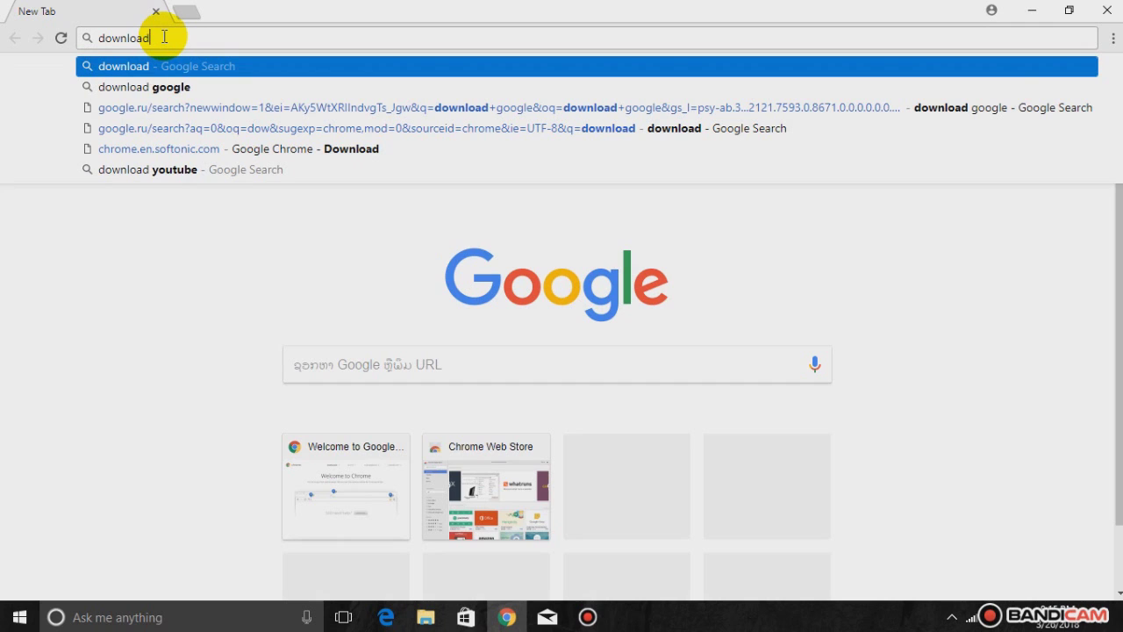
pyautogui.write(' v')
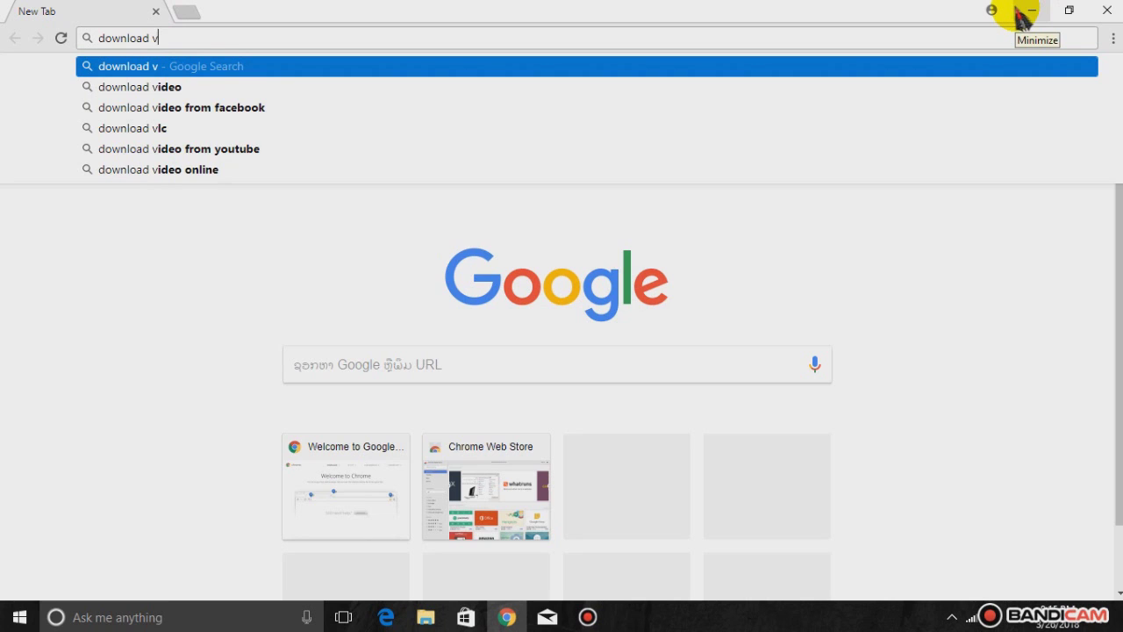
pyautogui.write('eg1')
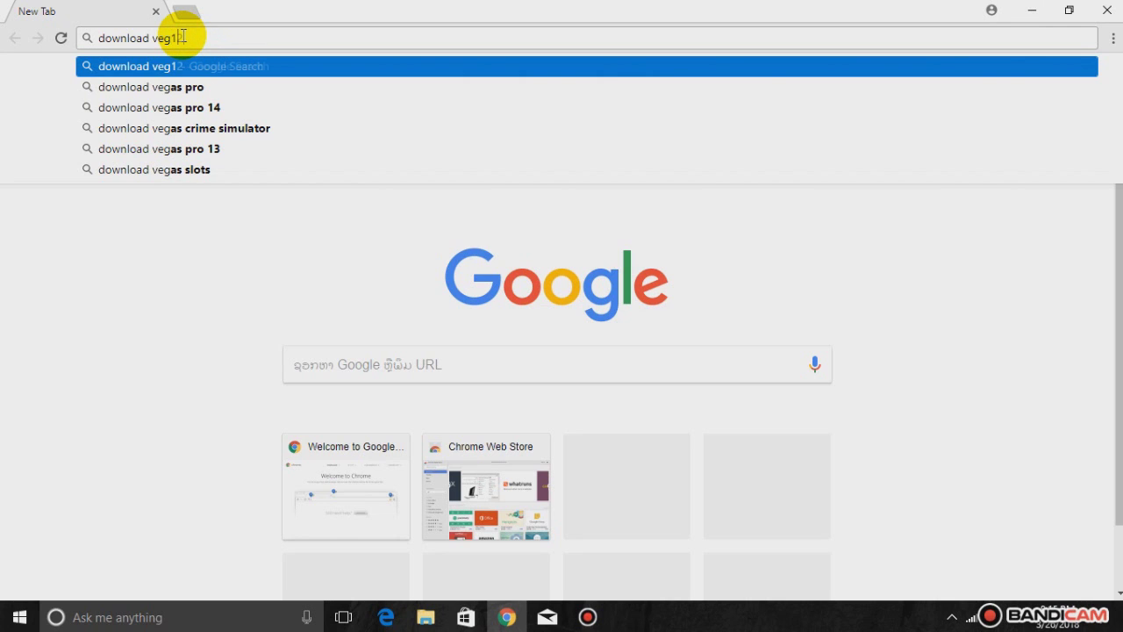
pyautogui.write('2')
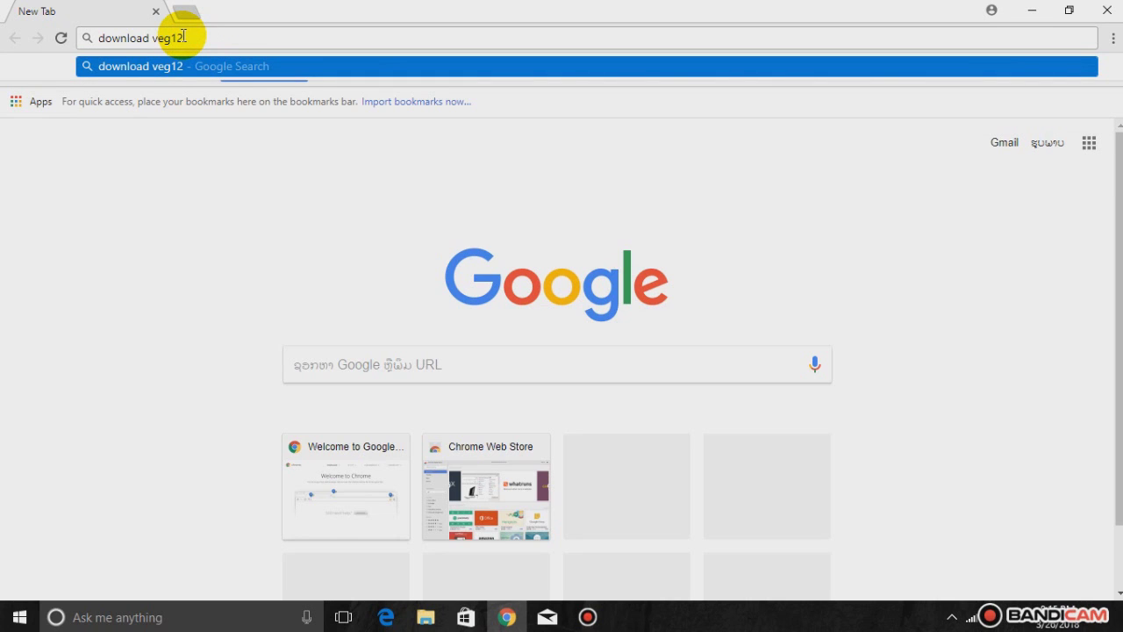
pyautogui.press('Return')
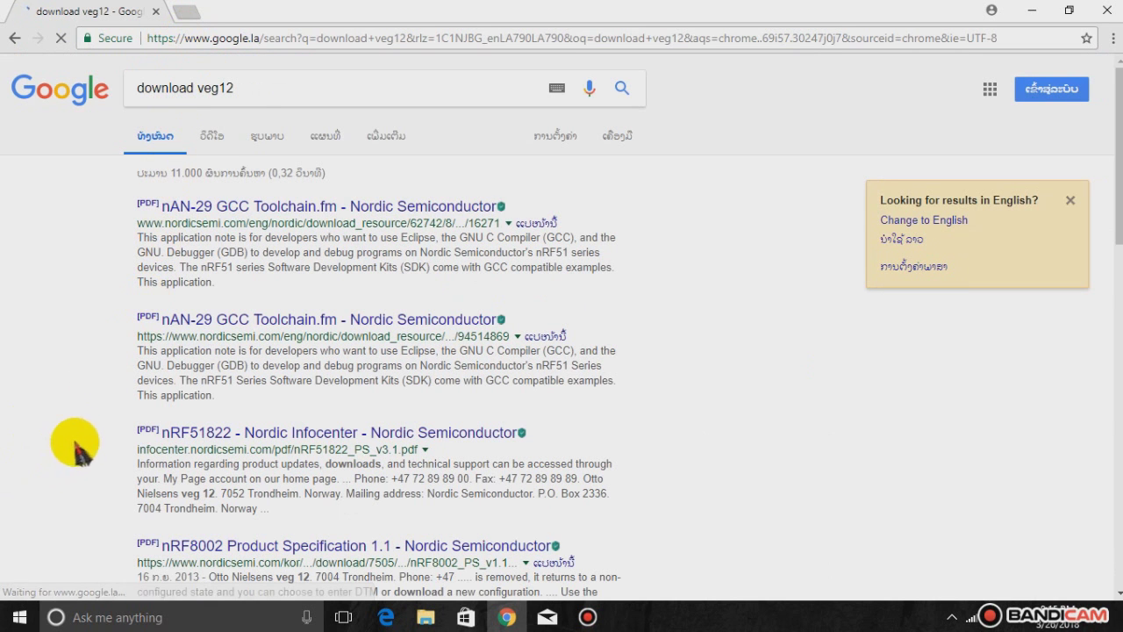
pyautogui.click(236, 88)
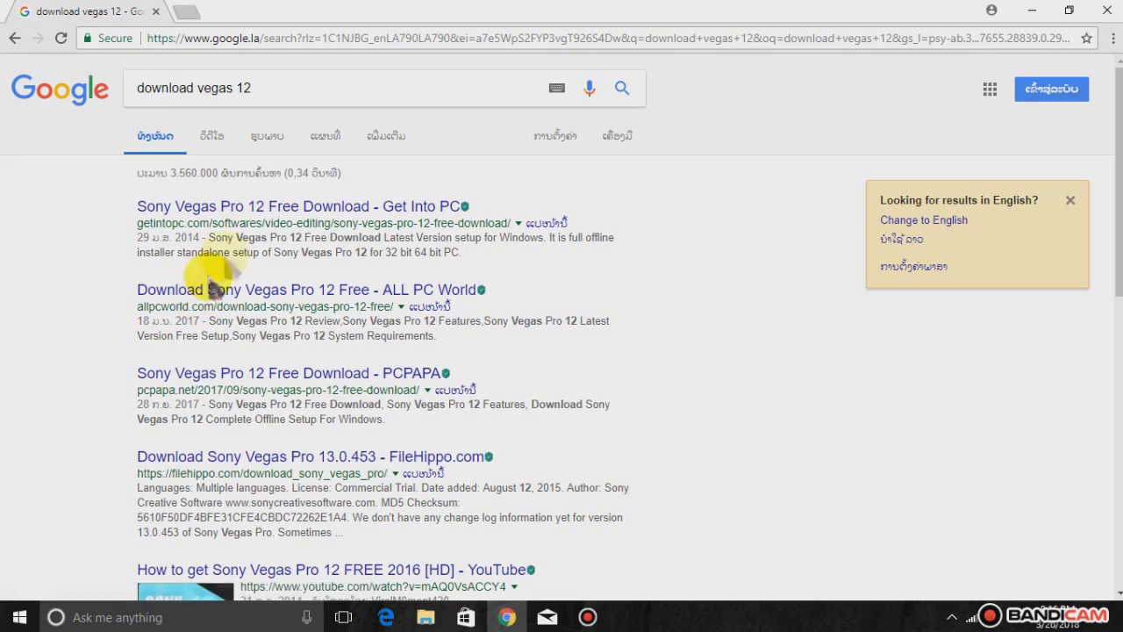
# - Look through the search results and open the Get Into PC page for Sony Vegas Pro 12 Free Download
pyautogui.scroll(-3, 245, 320)
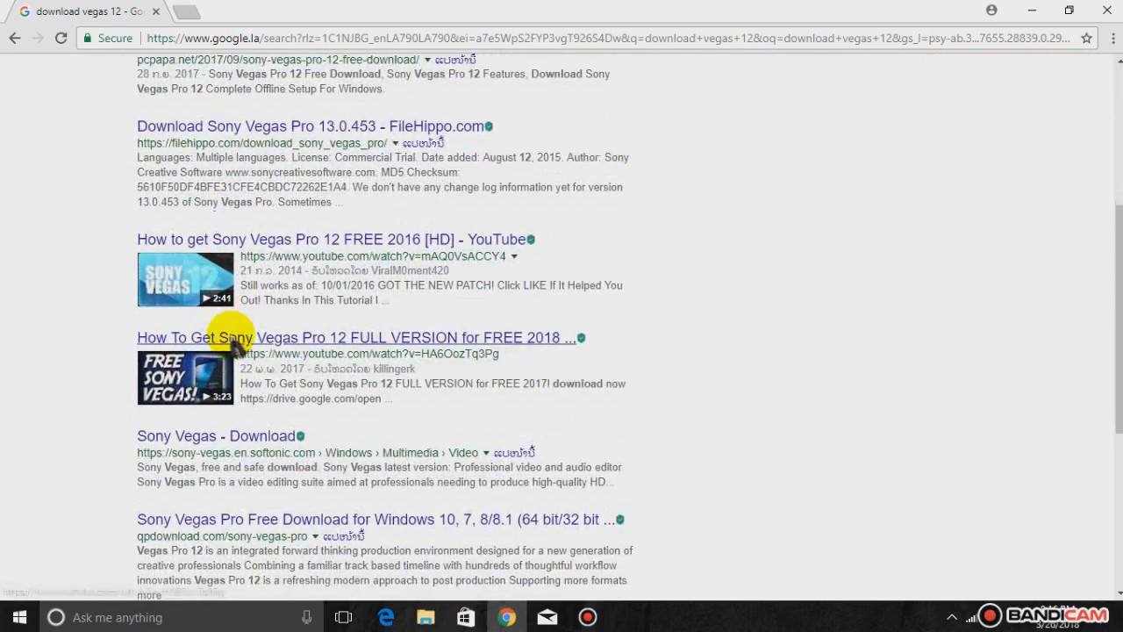
pyautogui.scroll(1, 272, 355)
pyautogui.scroll(3, 272, 356)
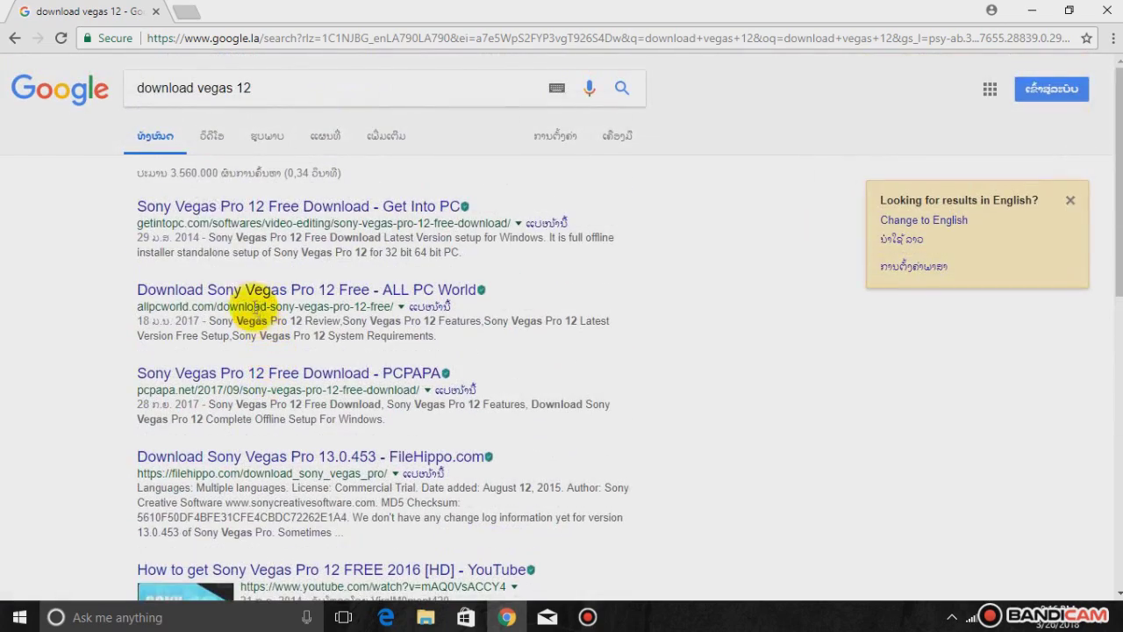
pyautogui.click(209, 209)
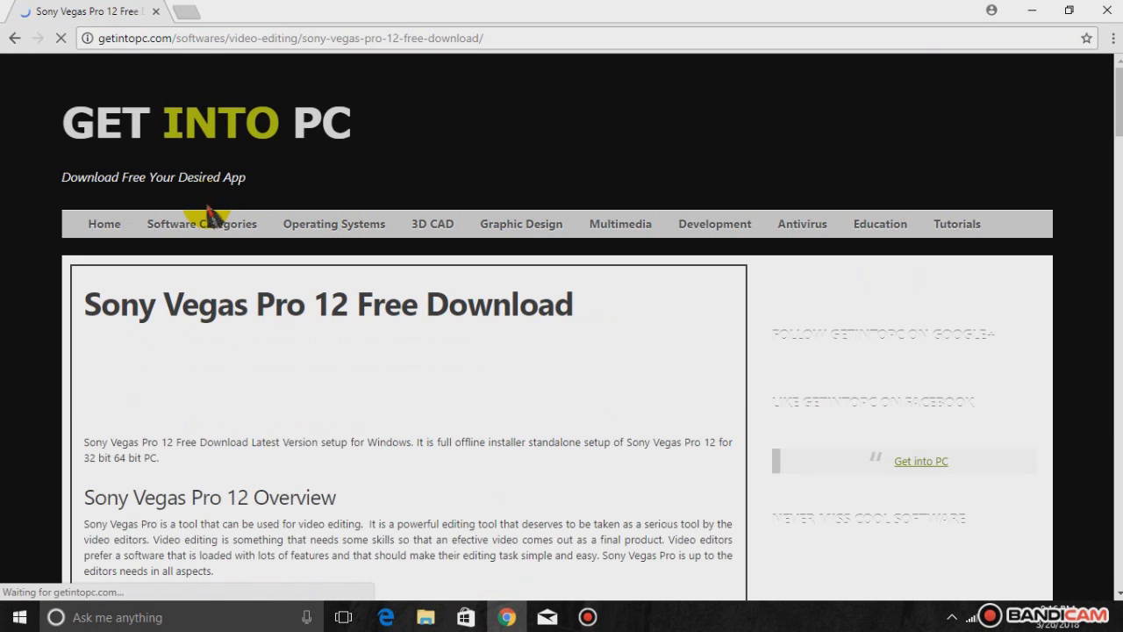
# - Examine the Sony Vegas Pro 12 page for its setup details, system requirements and download links
pyautogui.scroll(-5, 191, 358)
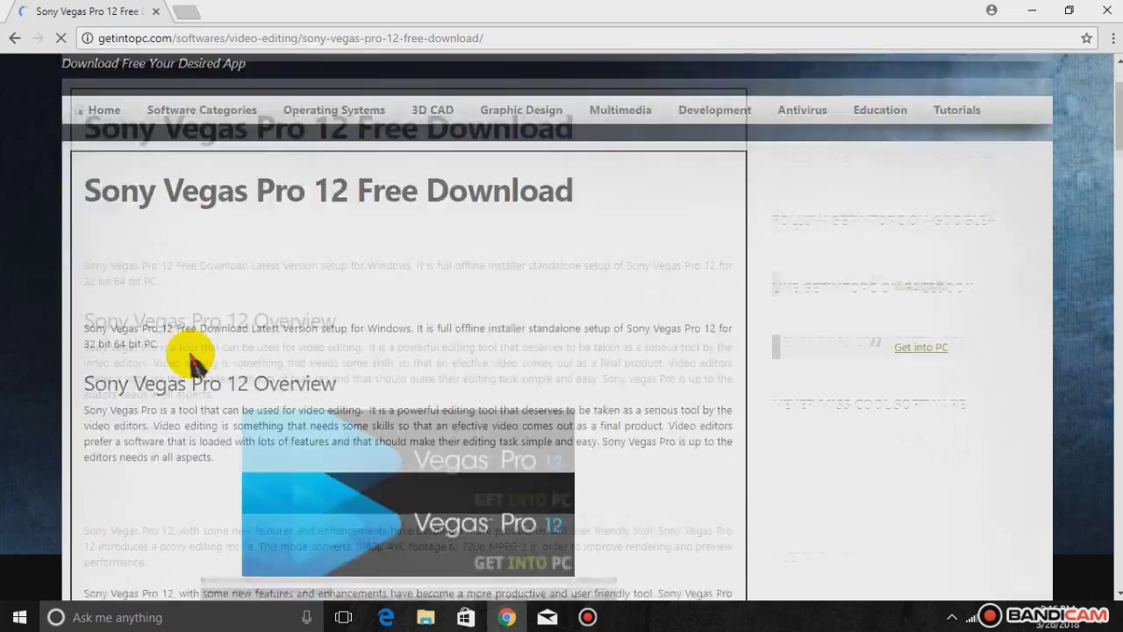
pyautogui.scroll(-15, 195, 360)
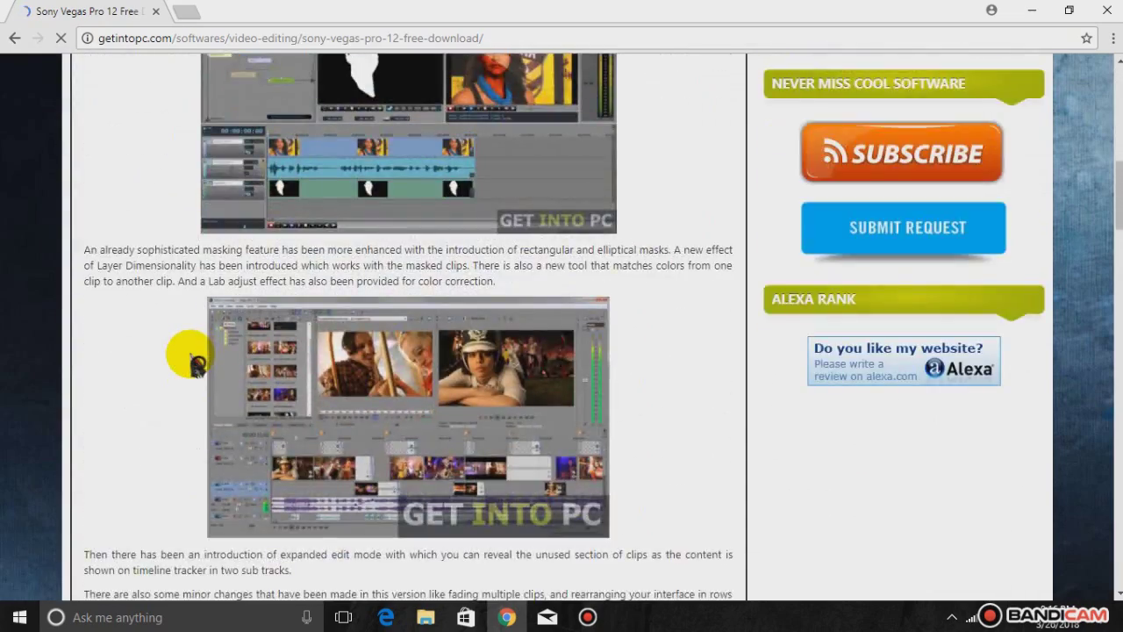
pyautogui.scroll(-10, 195, 360)
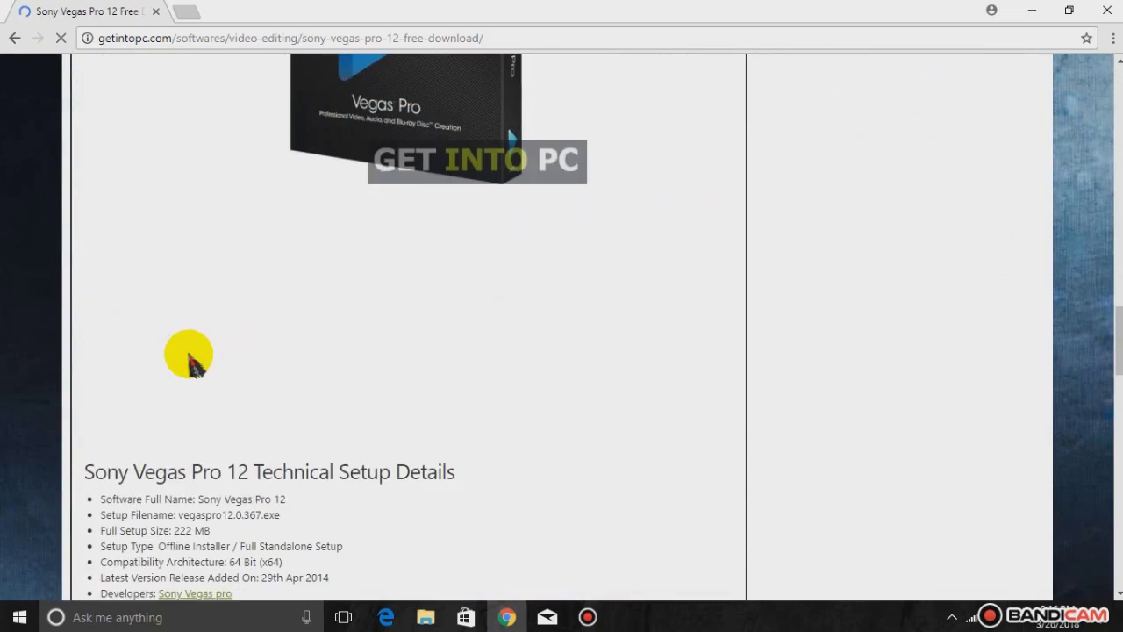
pyautogui.scroll(-4, 195, 360)
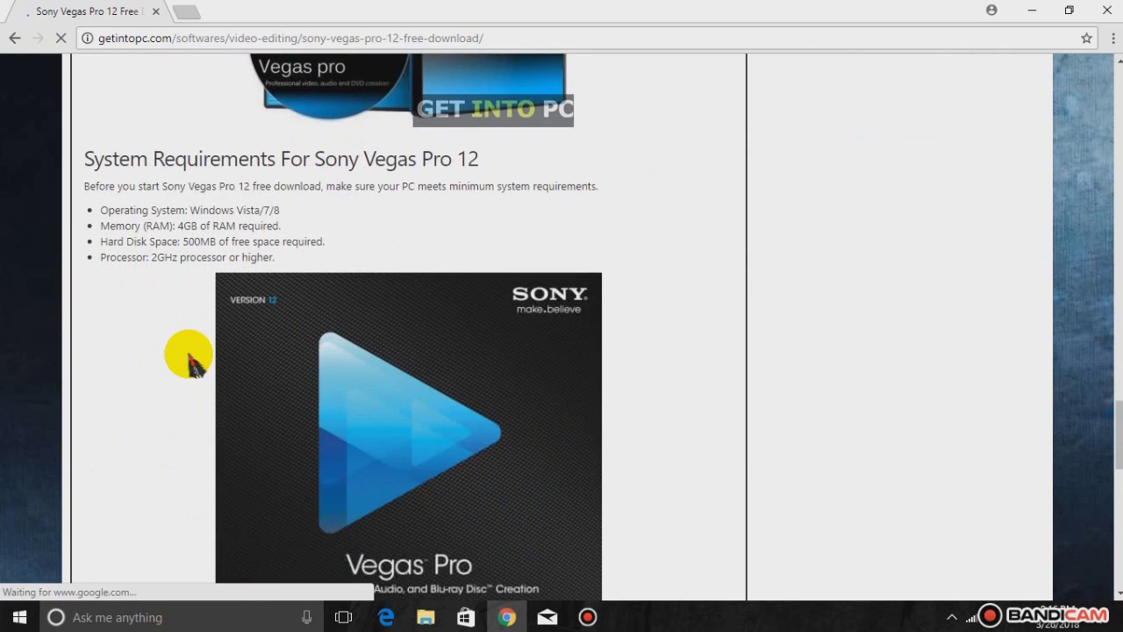
pyautogui.scroll(-5, 191, 356)
pyautogui.scroll(-1, 189, 353)
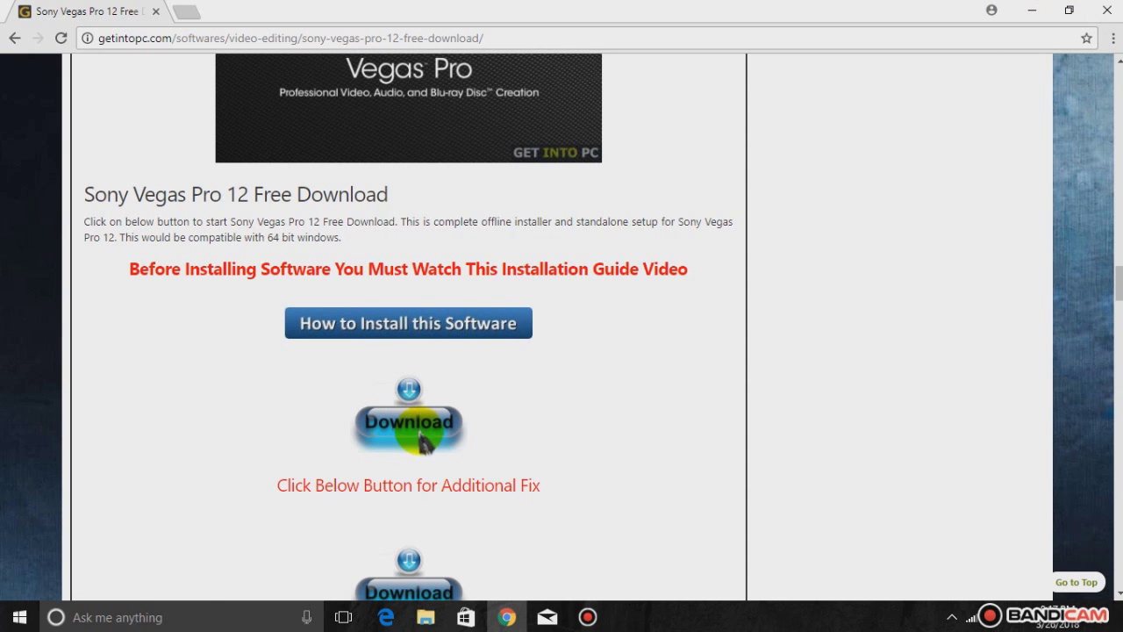
pyautogui.scroll(-4, 421, 443)
pyautogui.scroll(3, 425, 446)
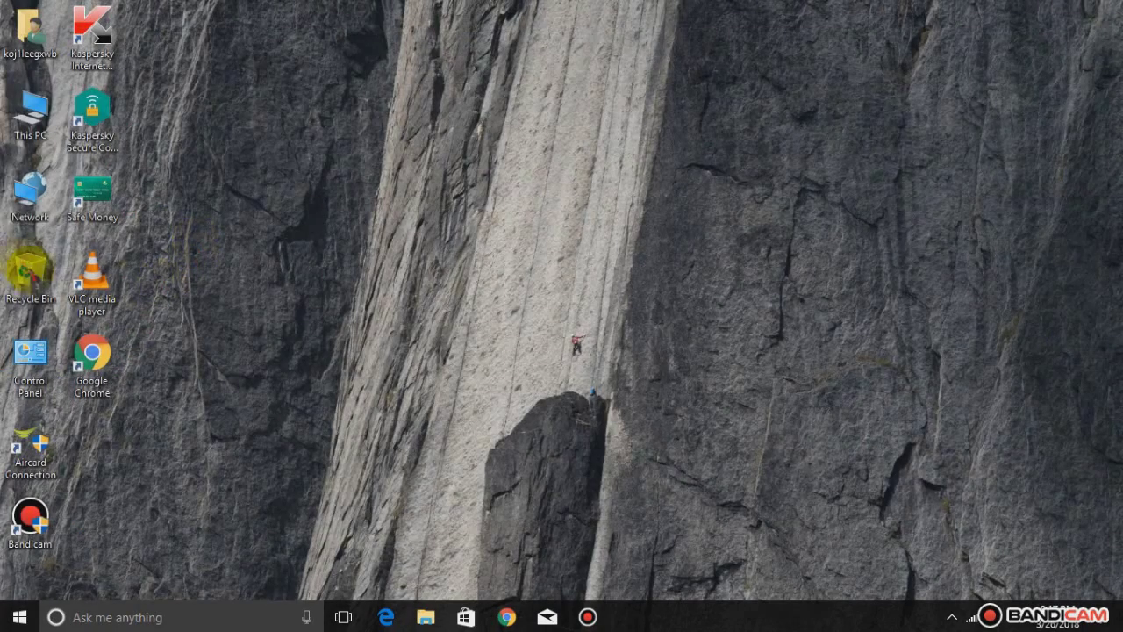
# - Open the 12-13 folder inside program1 on drive D: and check the contents of its Keygen12 subfolder
pyautogui.doubleClick(30, 109)
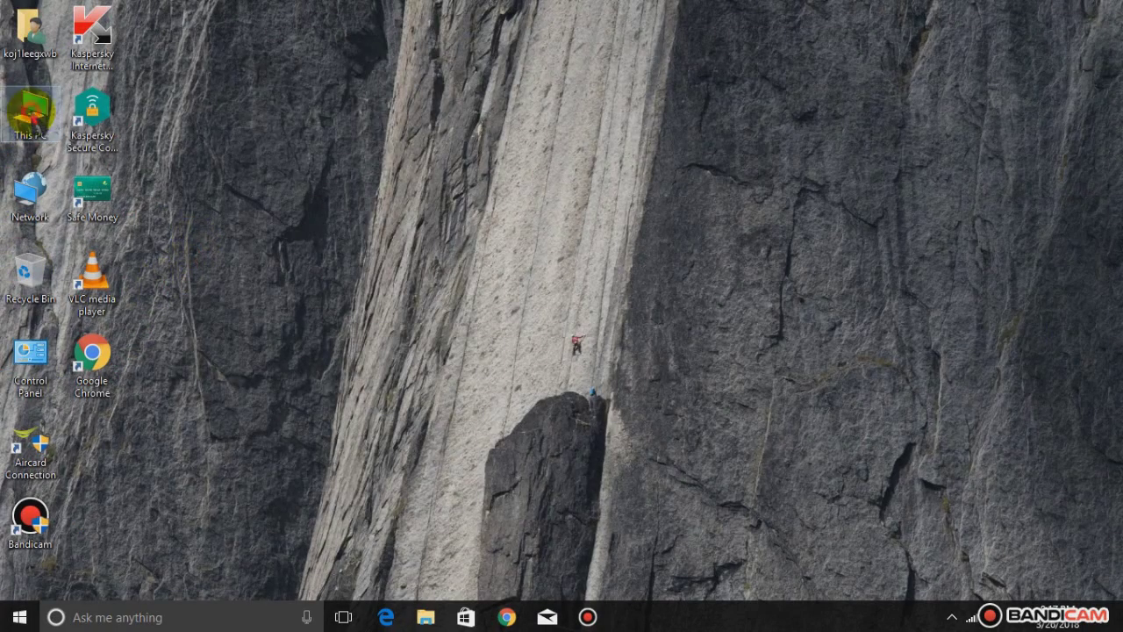
pyautogui.doubleClick(632, 209)
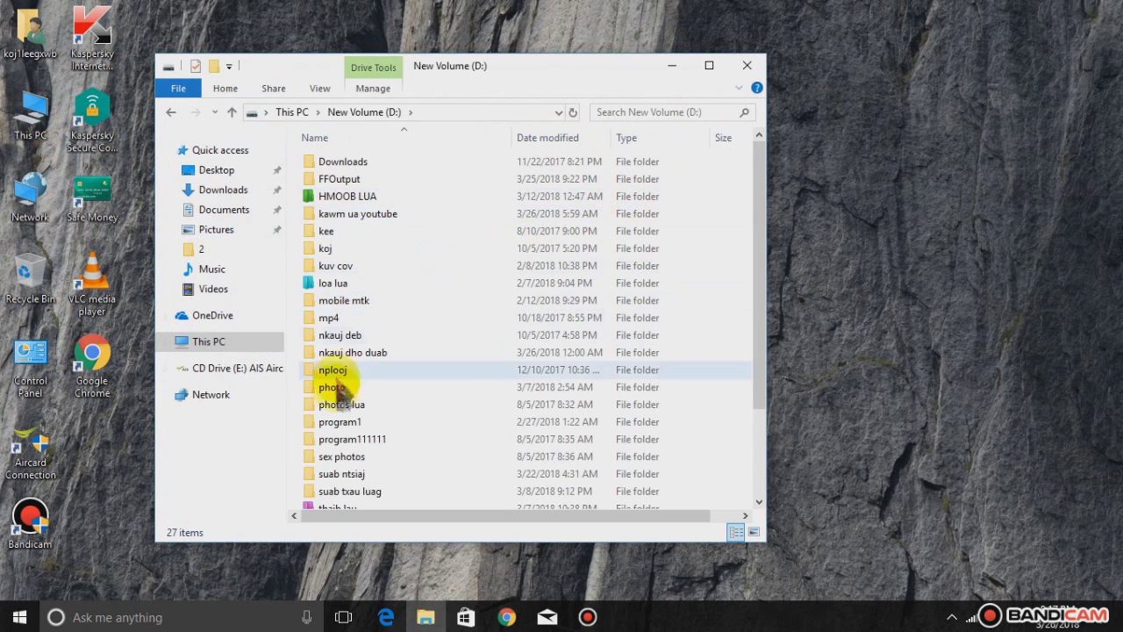
pyautogui.doubleClick(334, 424)
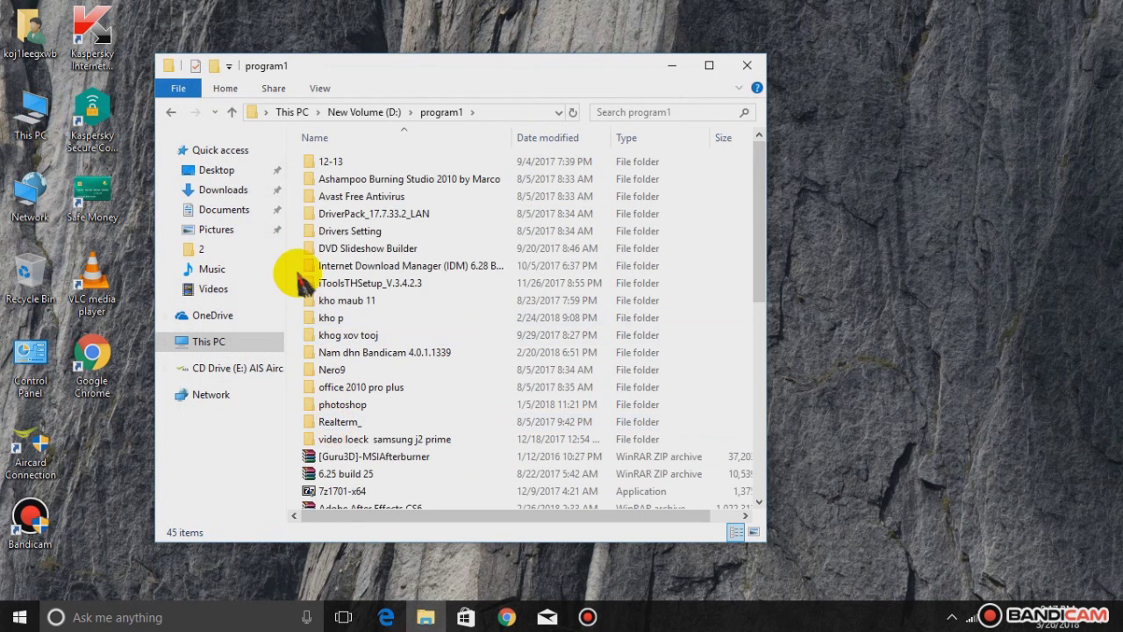
pyautogui.doubleClick(326, 162)
pyautogui.doubleClick(338, 165)
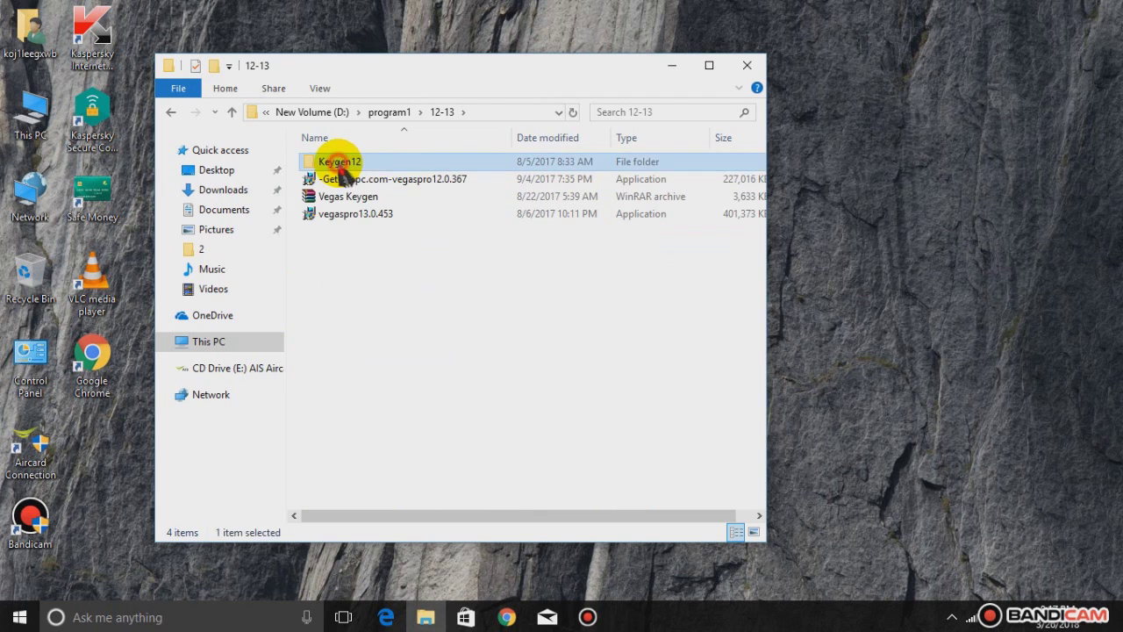
pyautogui.click(172, 113)
# - Run the -Getintopc.com-vegaspro12.0.367 installer and minimize the folder window
pyautogui.doubleClick(367, 180)
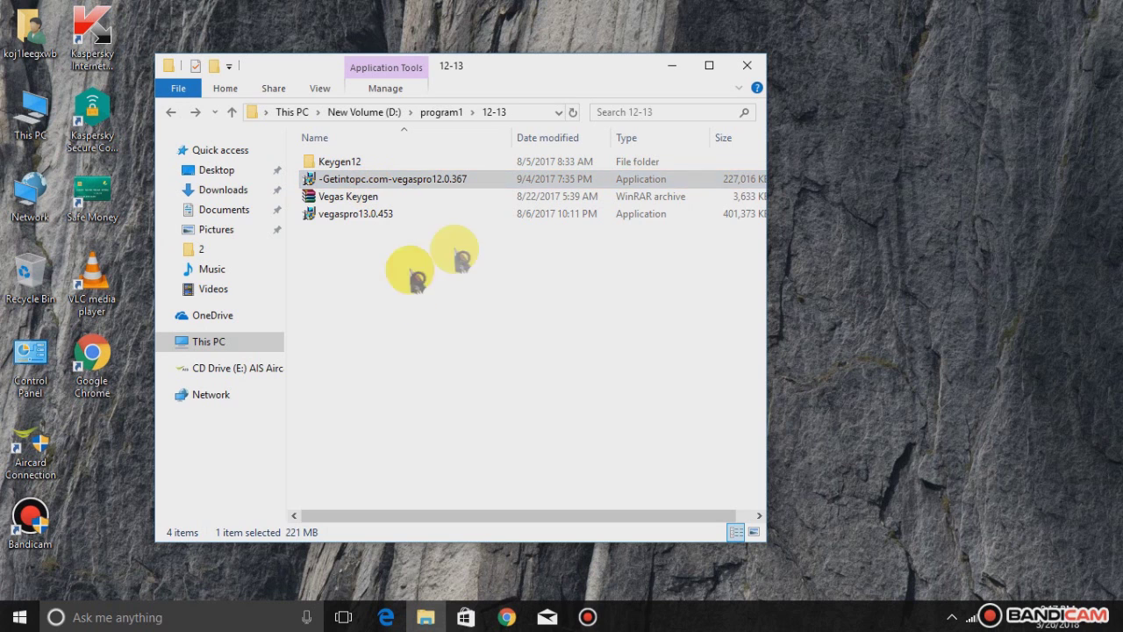
pyautogui.rightClick(882, 89)
pyautogui.click(923, 140)
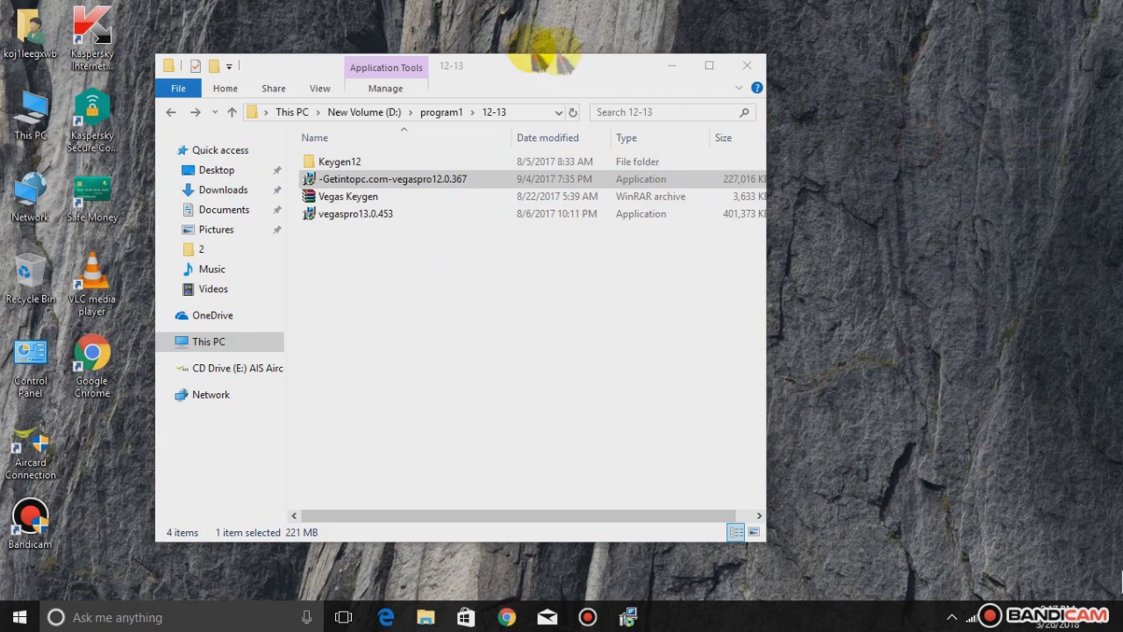
pyautogui.click(673, 65)
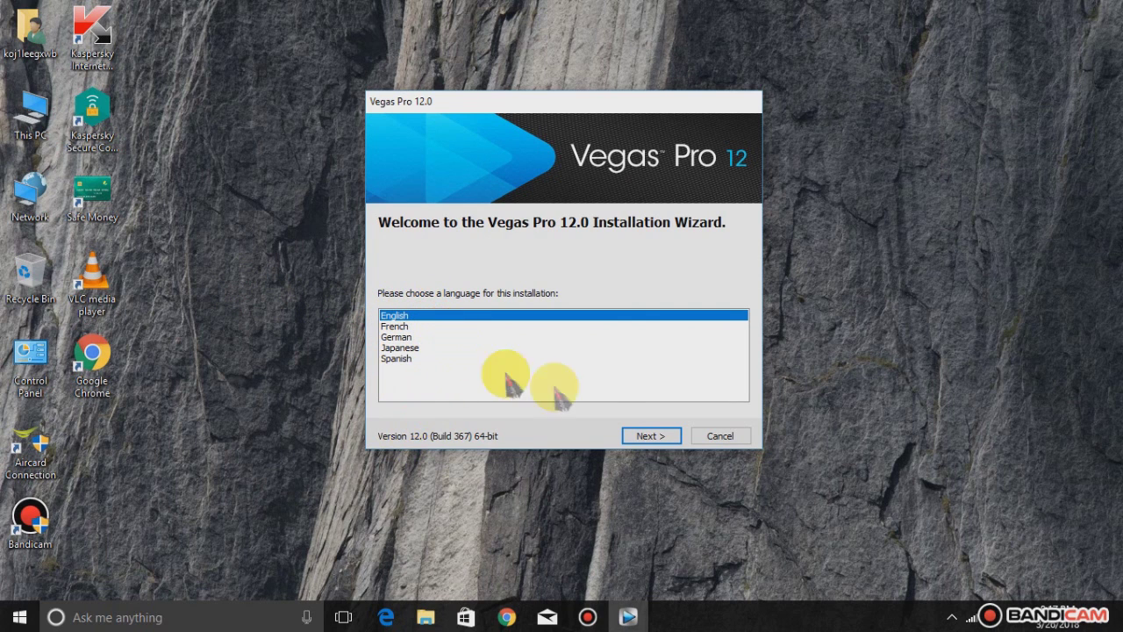
# - Keep English as the installation language and accept the End User License Agreement
pyautogui.click(636, 436)
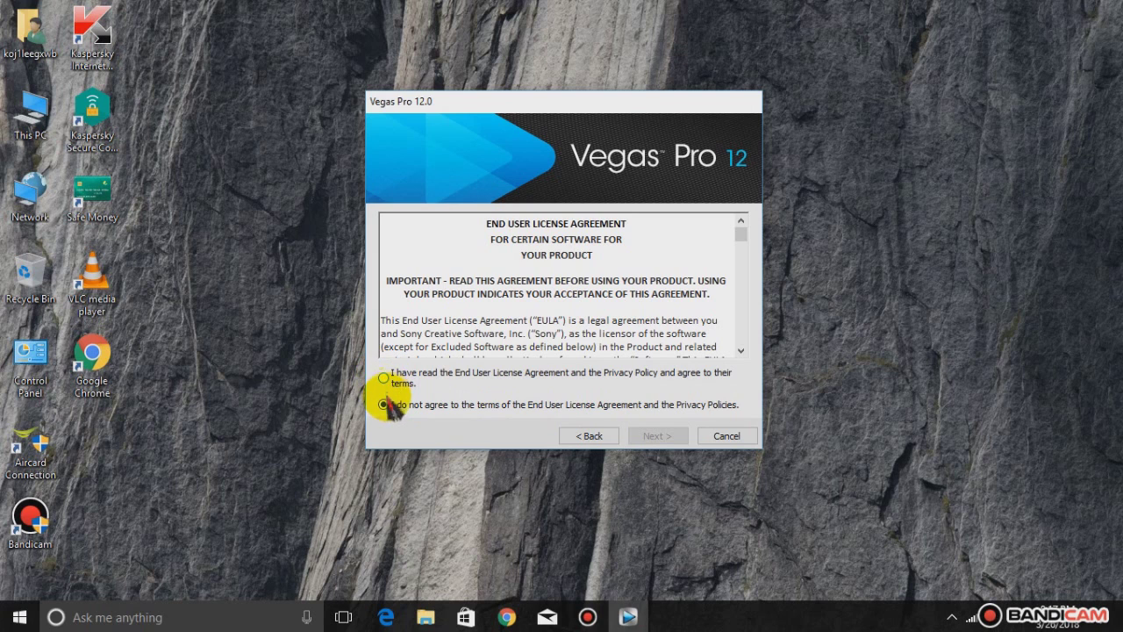
pyautogui.click(385, 378)
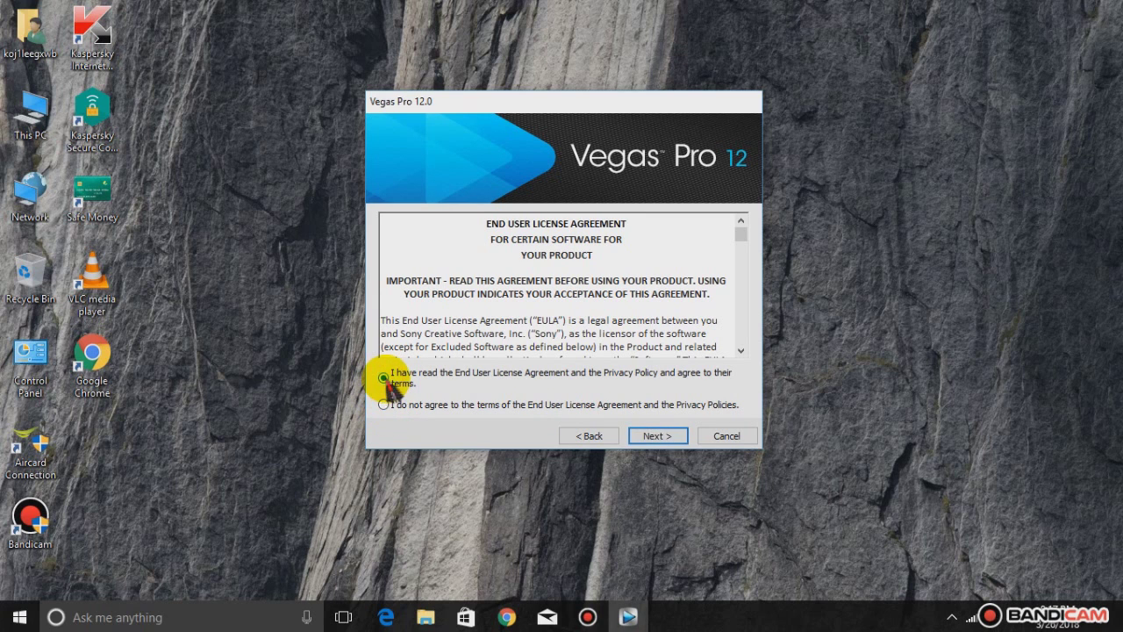
pyautogui.click(657, 436)
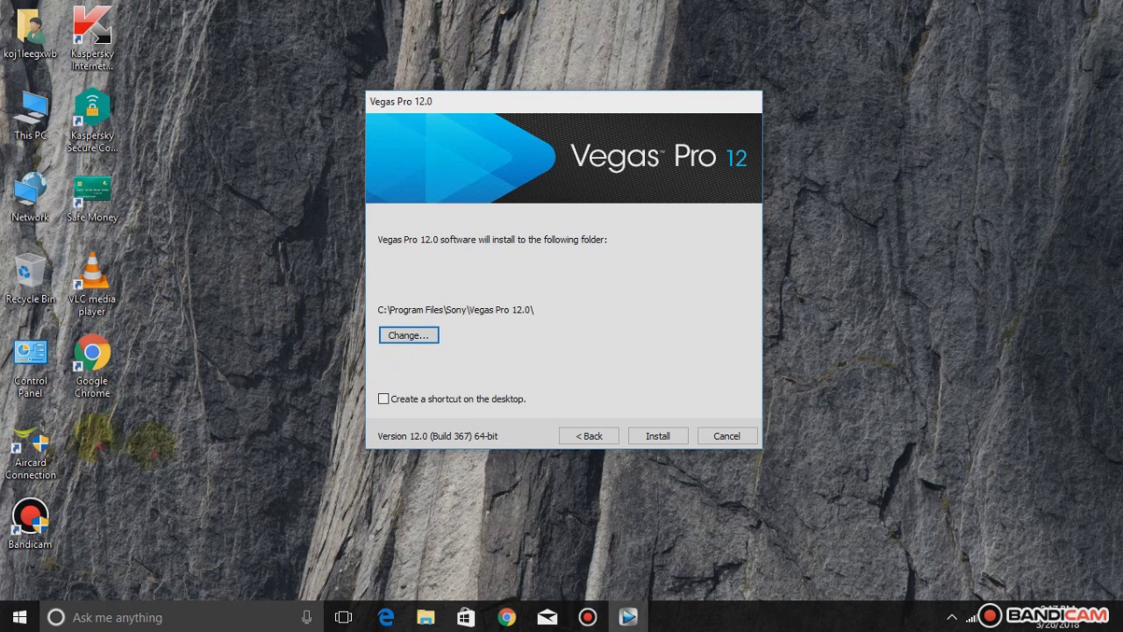
# - Enable the desktop shortcut, install Vegas Pro 12.0 to C:\Program Files\Sony\Vegas Pro 12.0\ and finish the wizard
pyautogui.click(383, 399)
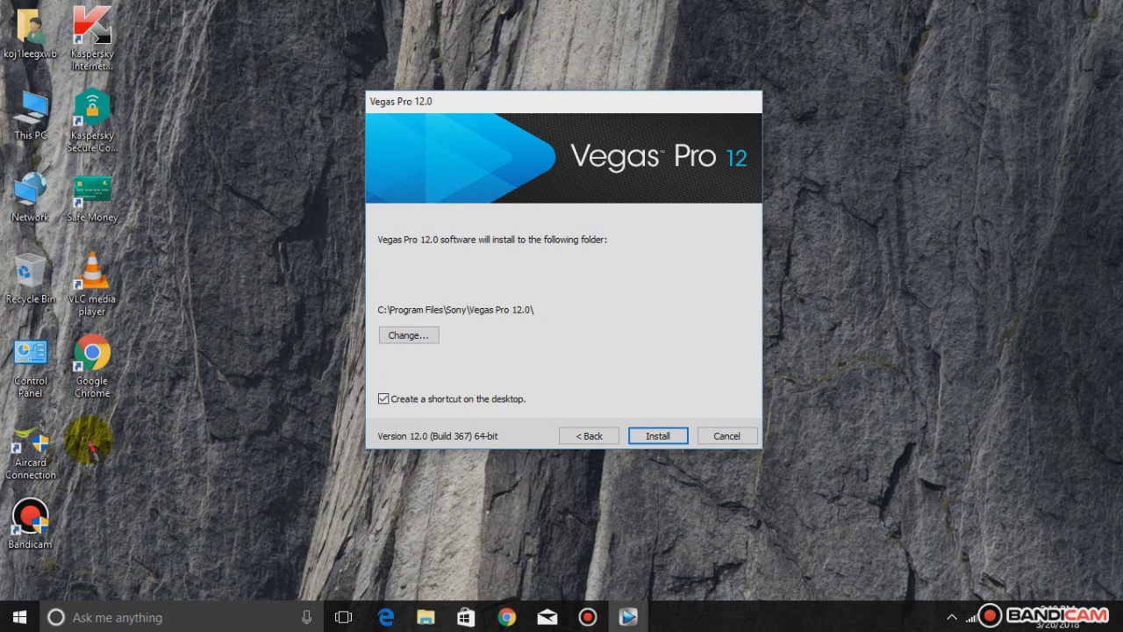
pyautogui.click(22, 617)
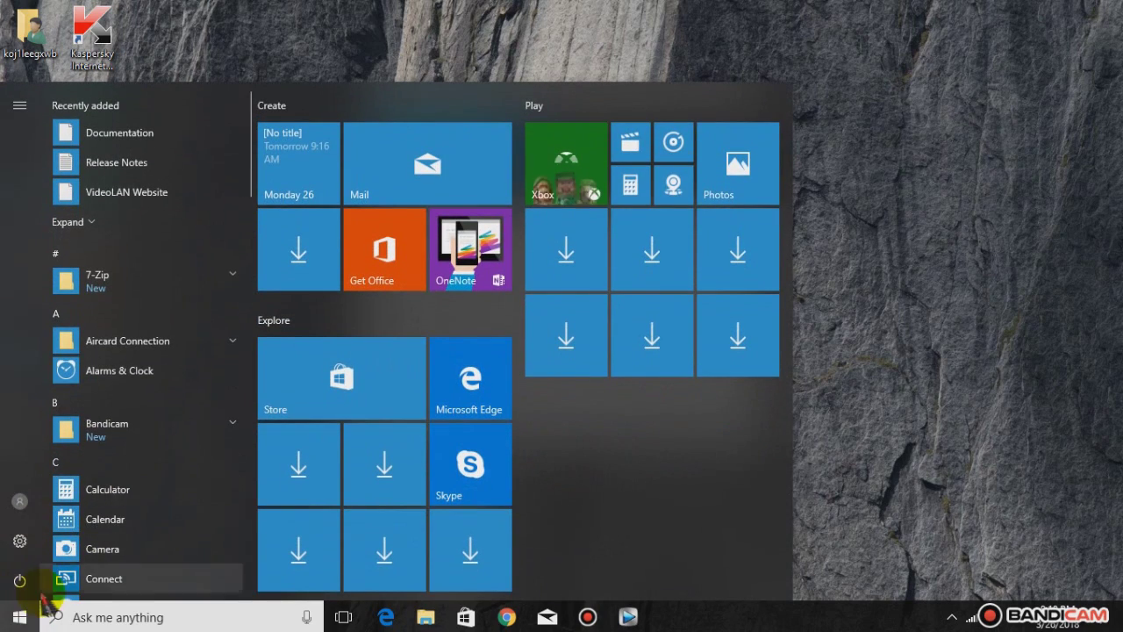
pyautogui.click(866, 74)
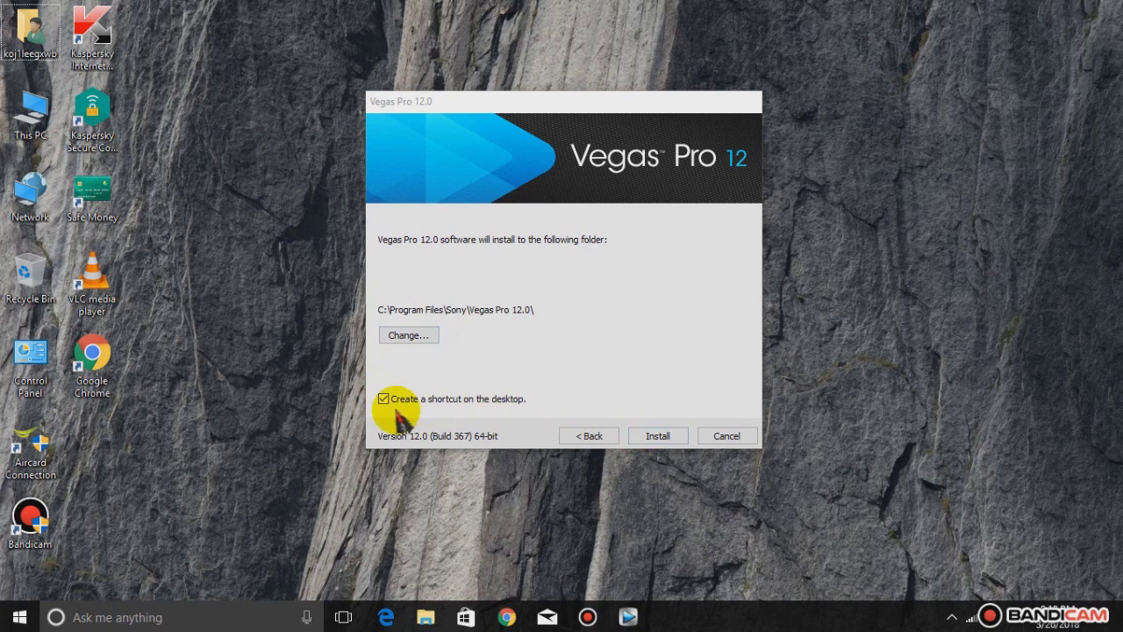
pyautogui.click(658, 436)
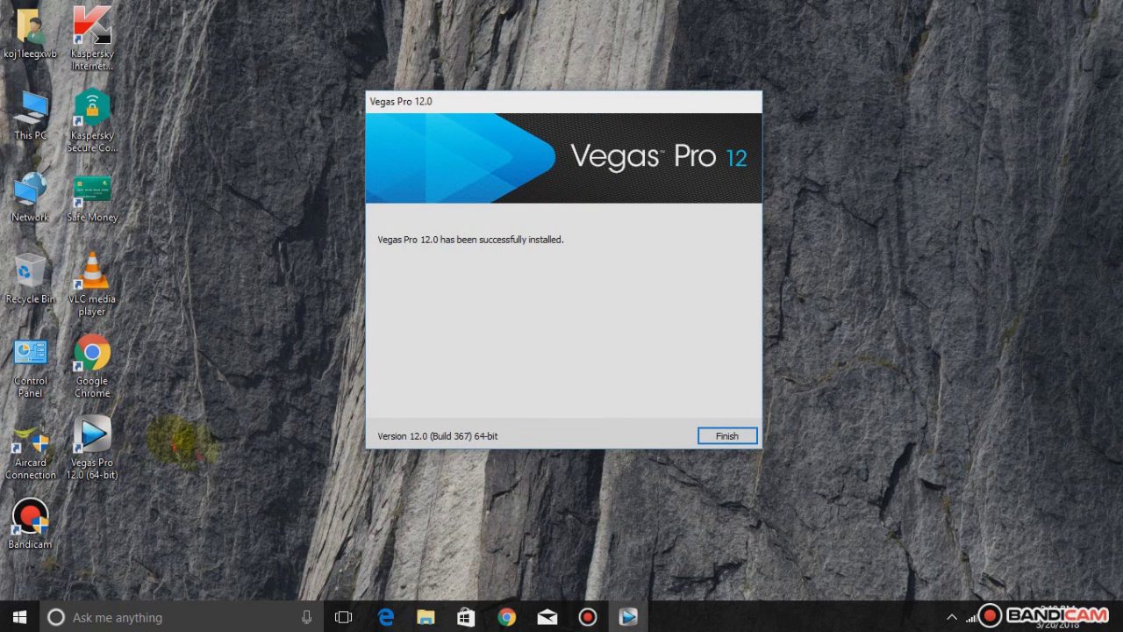
pyautogui.click(727, 435)
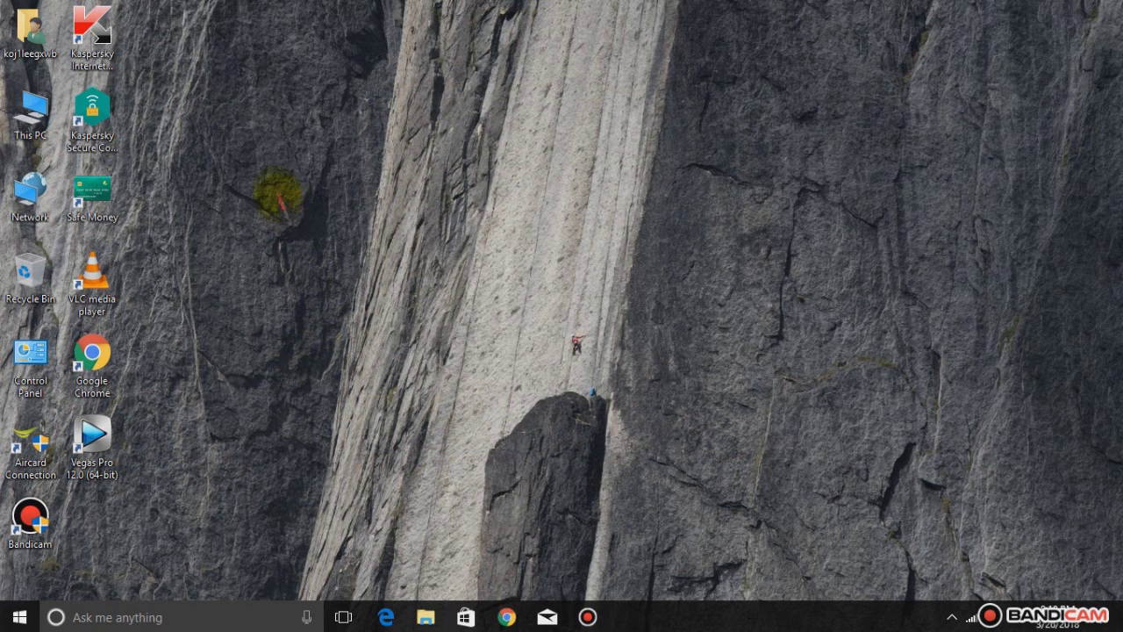
# - Launch Vegas Pro 12.0 from its desktop shortcut and continue past the elevated-privileges notice to the serial number page
pyautogui.doubleClick(107, 434)
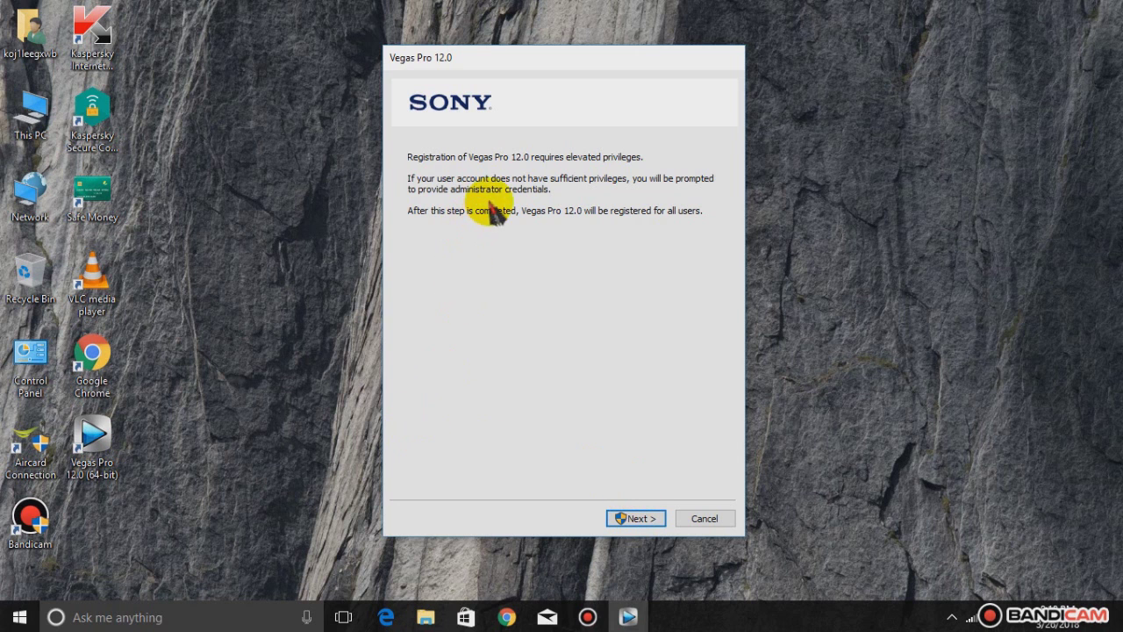
pyautogui.click(647, 518)
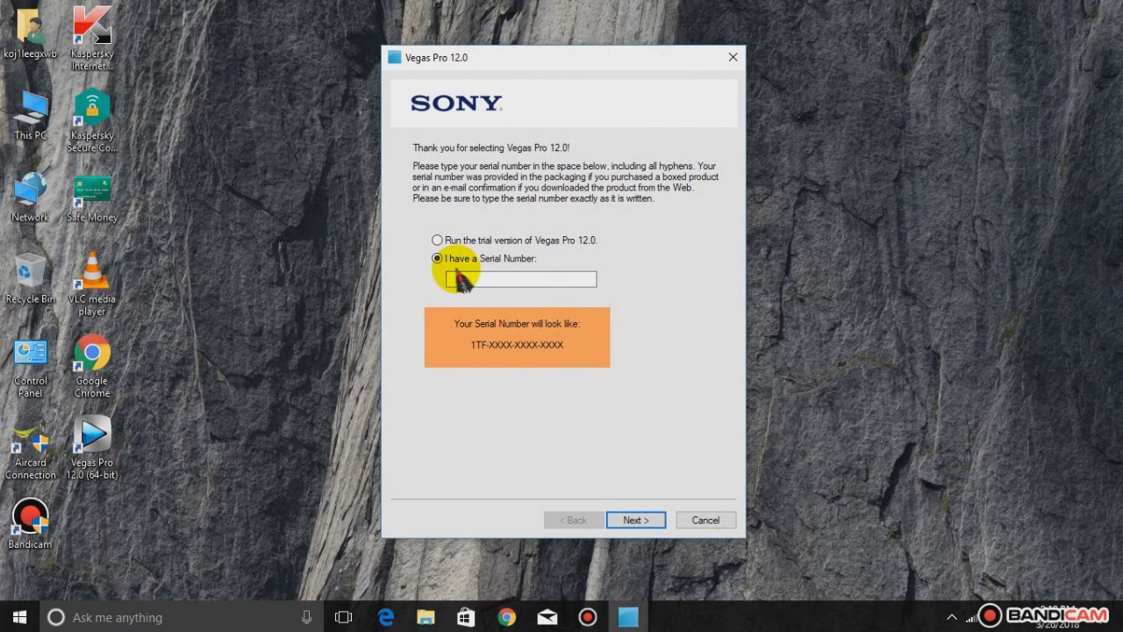
# - Move the registration window aside and open the folder D:\program1\12-13\Keygen12
pyautogui.moveTo(514, 58); pyautogui.dragTo(671, 54)
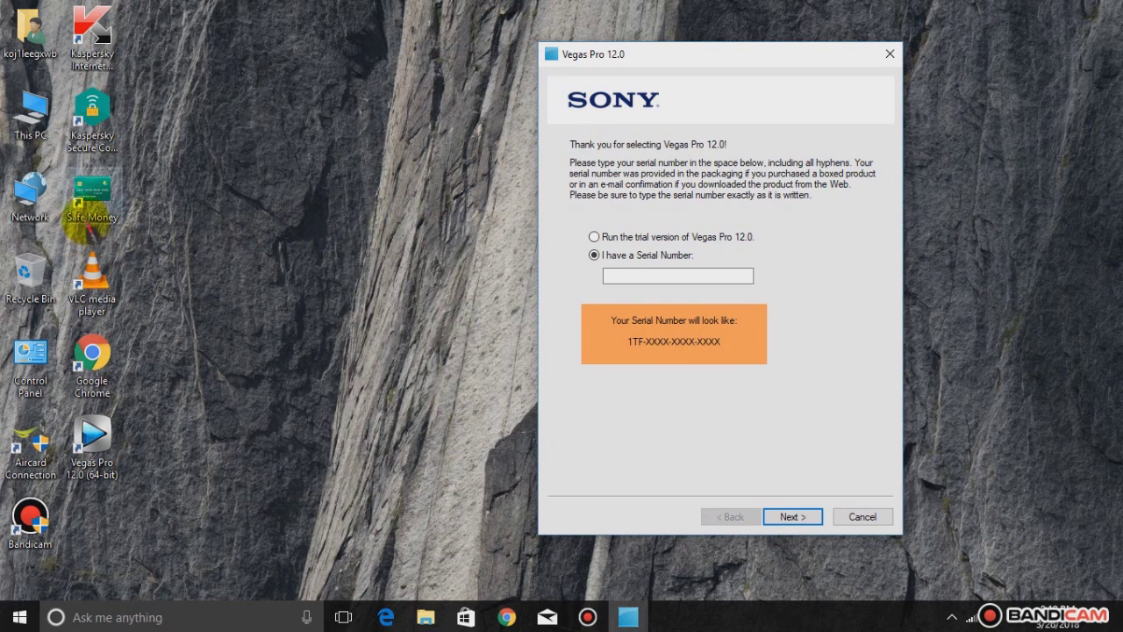
pyautogui.doubleClick(33, 106)
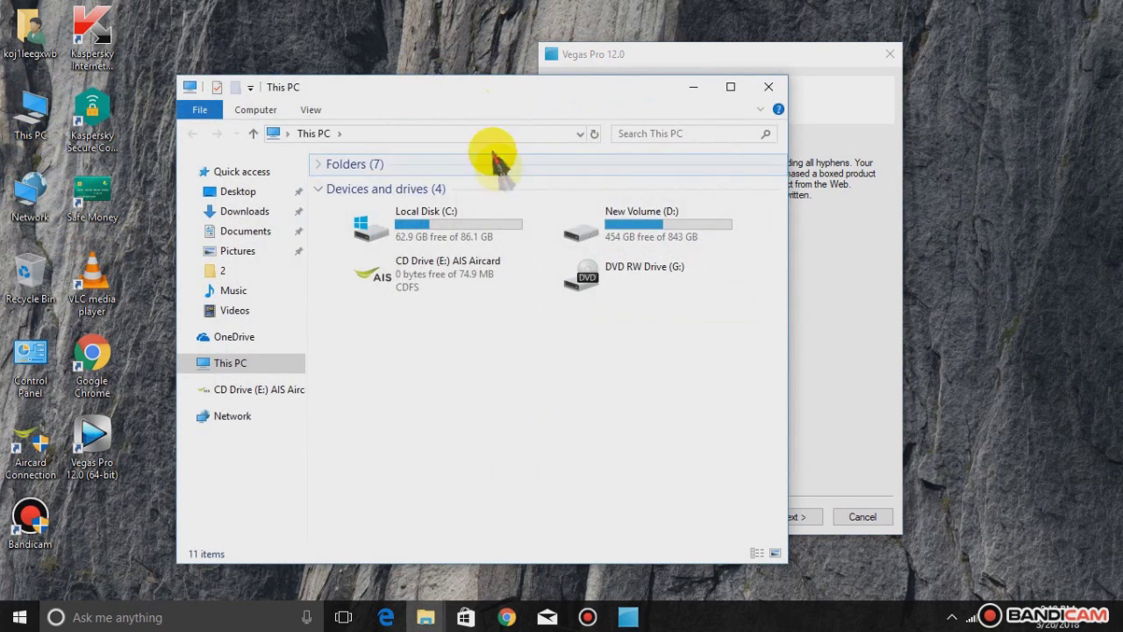
pyautogui.doubleClick(673, 218)
pyautogui.moveTo(604, 95); pyautogui.dragTo(519, 65)
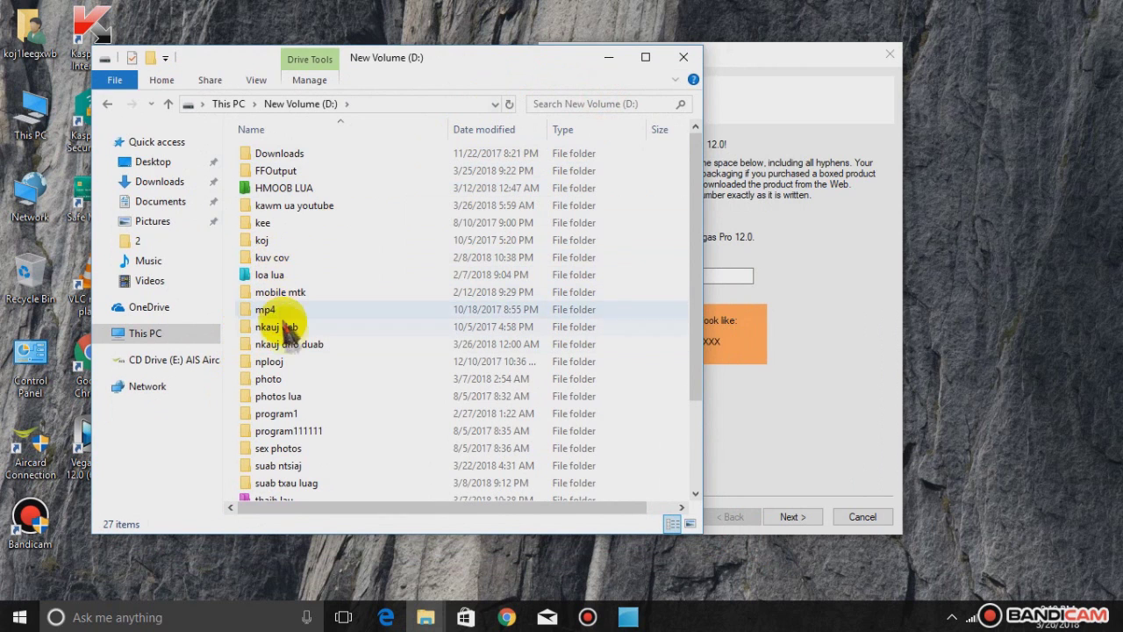
pyautogui.doubleClick(277, 414)
pyautogui.doubleClick(271, 152)
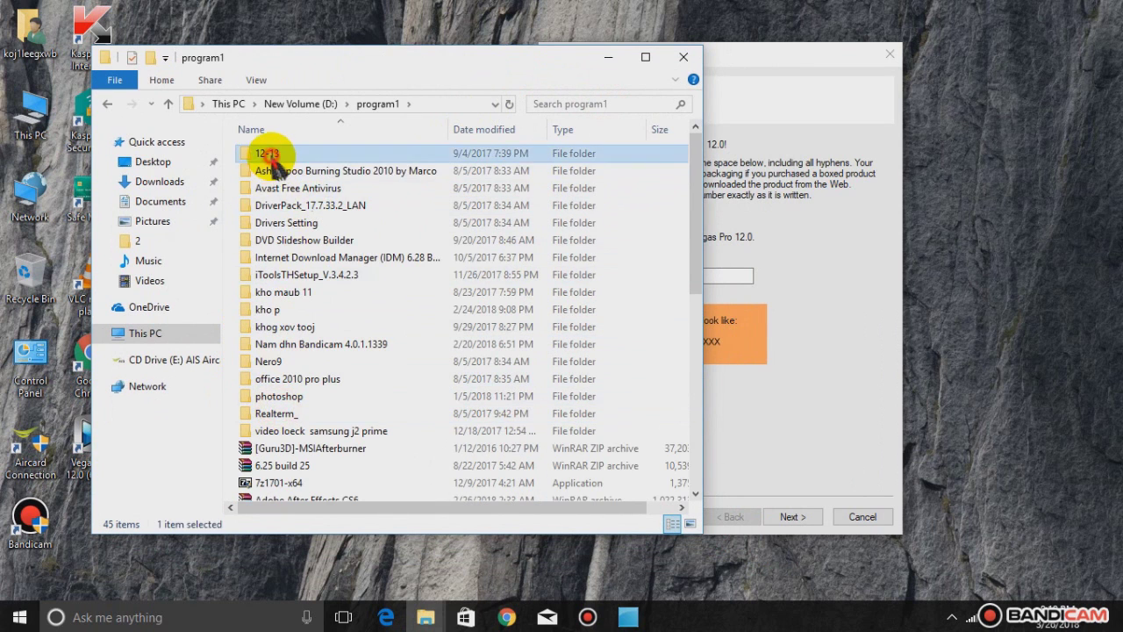
pyautogui.doubleClick(275, 165)
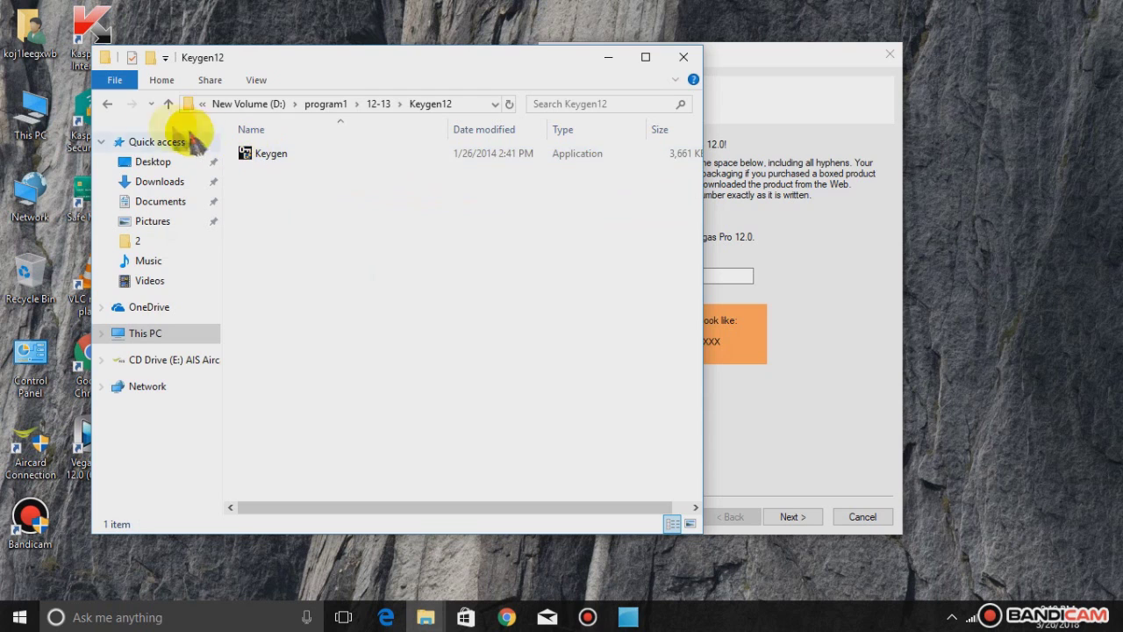
pyautogui.click(107, 104)
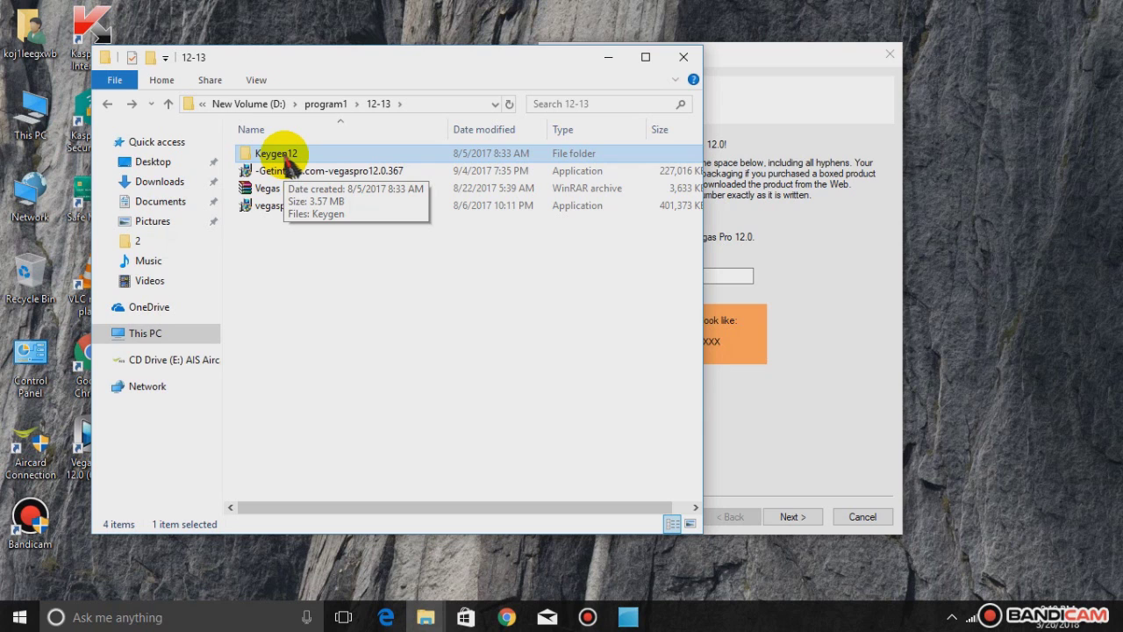
pyautogui.doubleClick(286, 158)
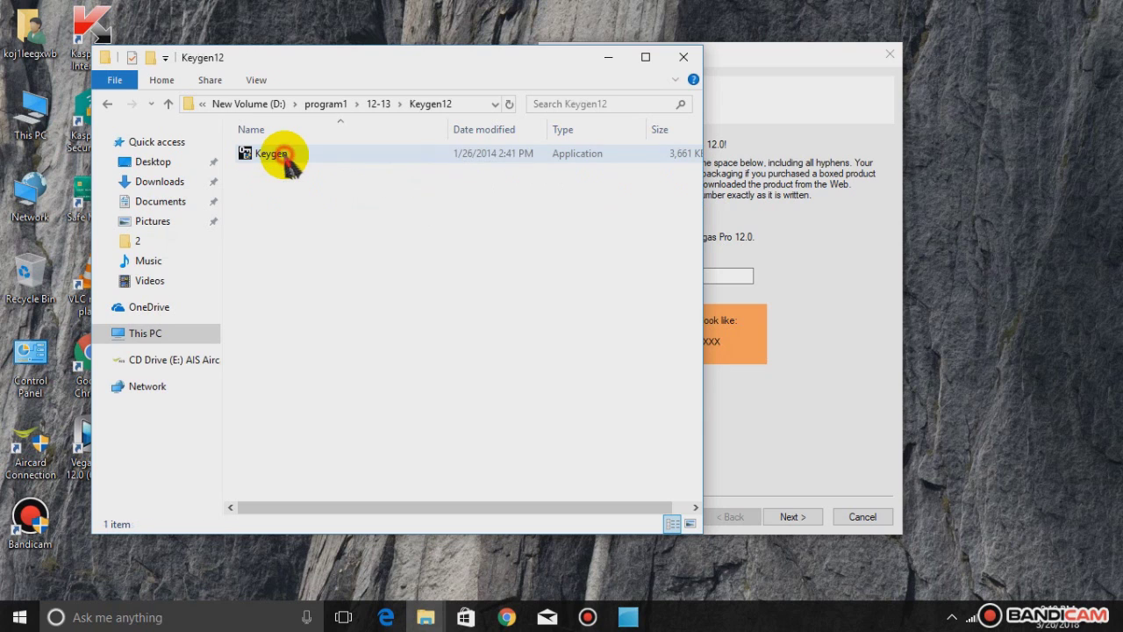
# - Run Keygen, place its window beside the registration window with the folder minimized, and lower the system volume
pyautogui.click(270, 155)
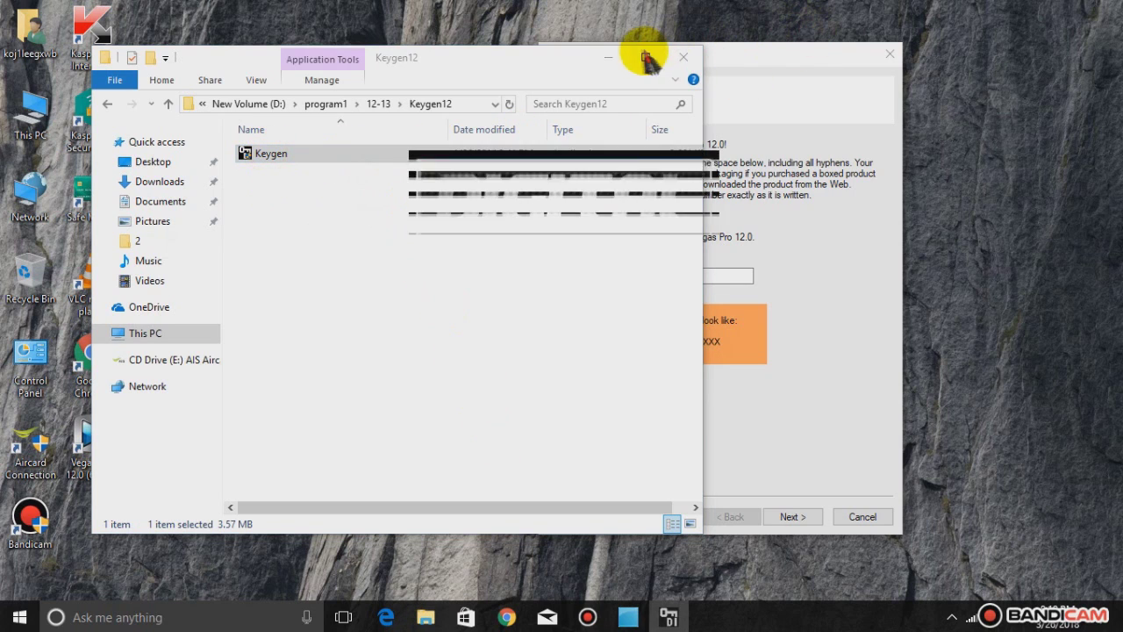
pyautogui.click(611, 58)
pyautogui.moveTo(590, 186); pyautogui.dragTo(303, 83)
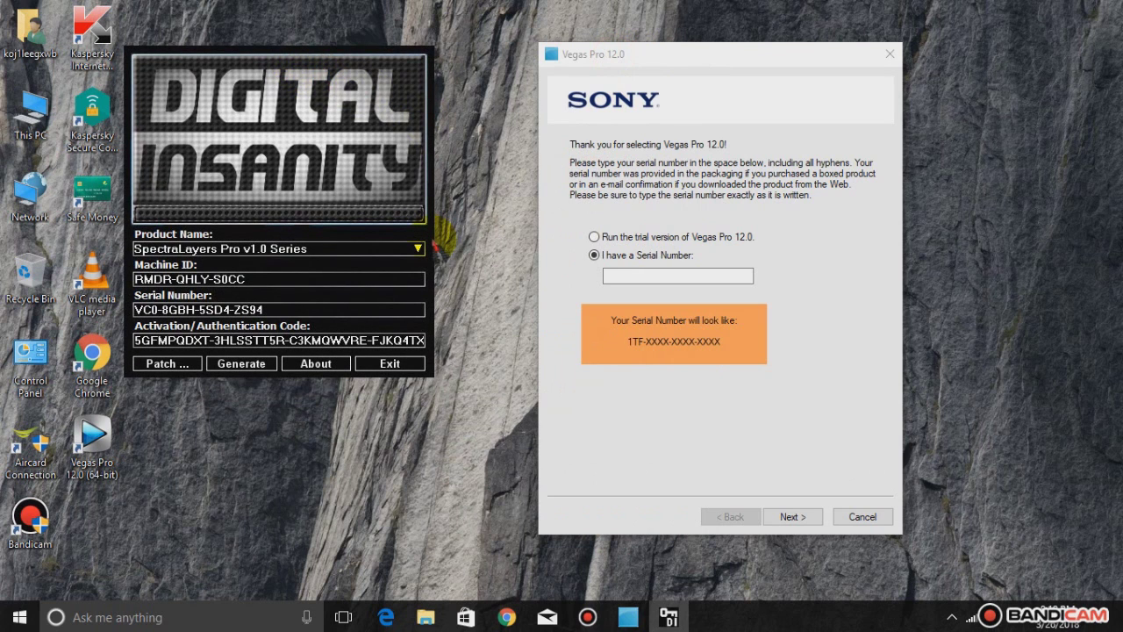
pyautogui.press('XF86AudioLowerVolume')
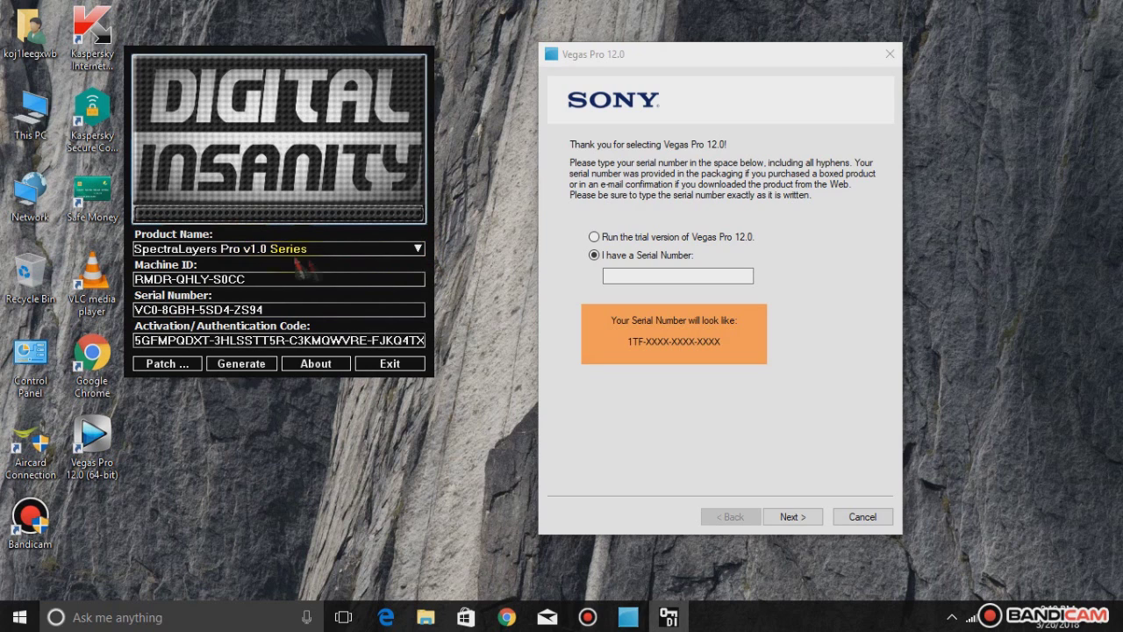
pyautogui.press('XF86AudioLowerVolume')
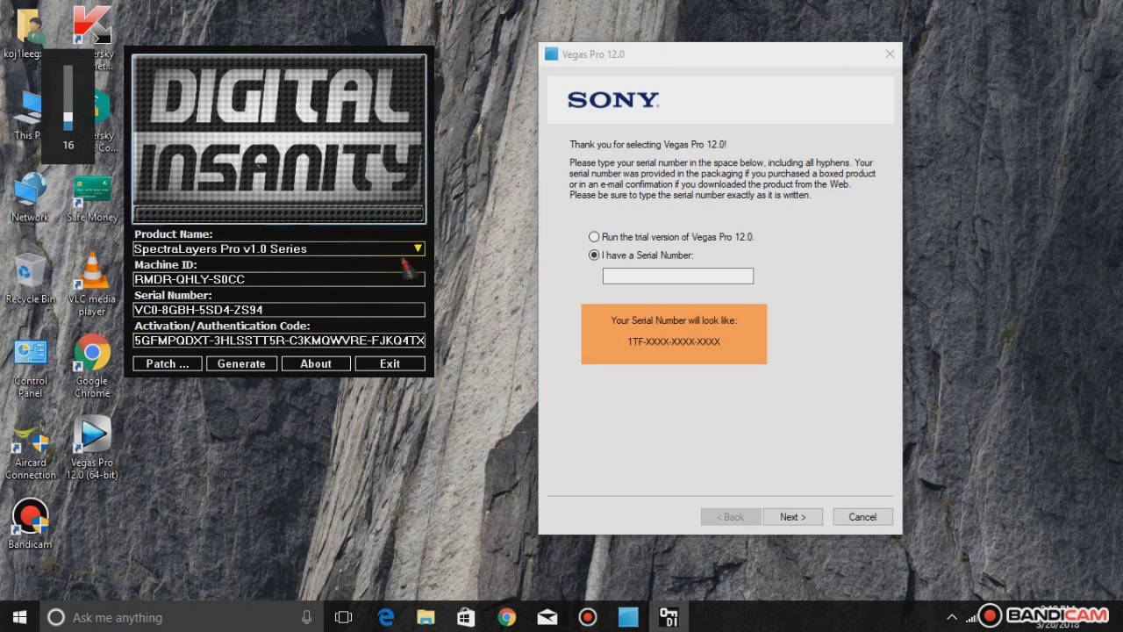
pyautogui.click(419, 249)
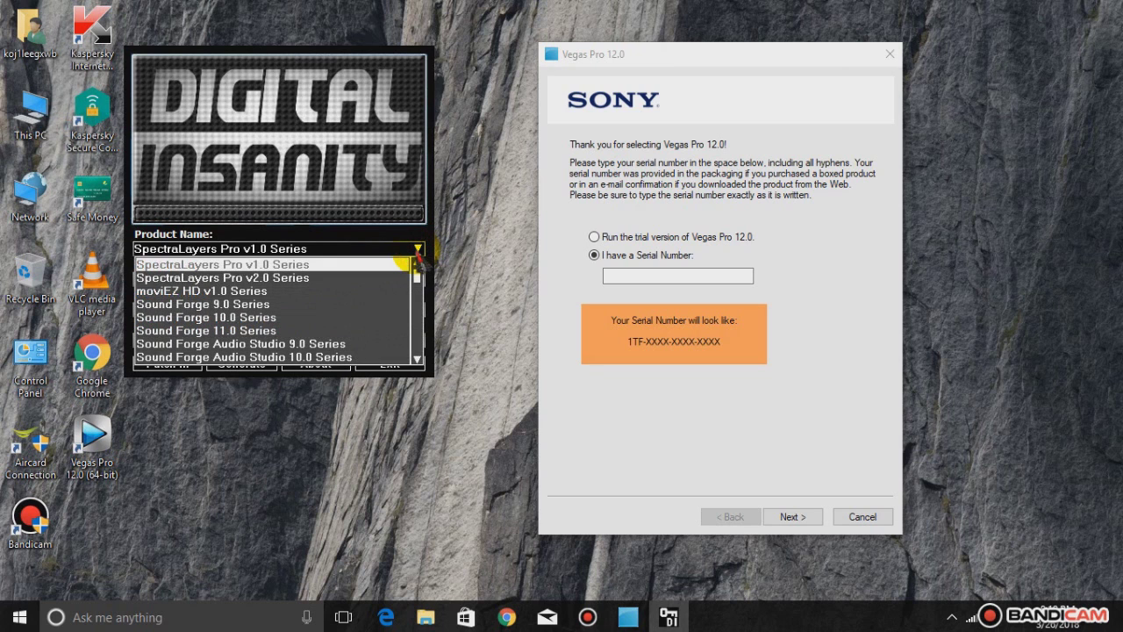
pyautogui.scroll(-4, 213, 364)
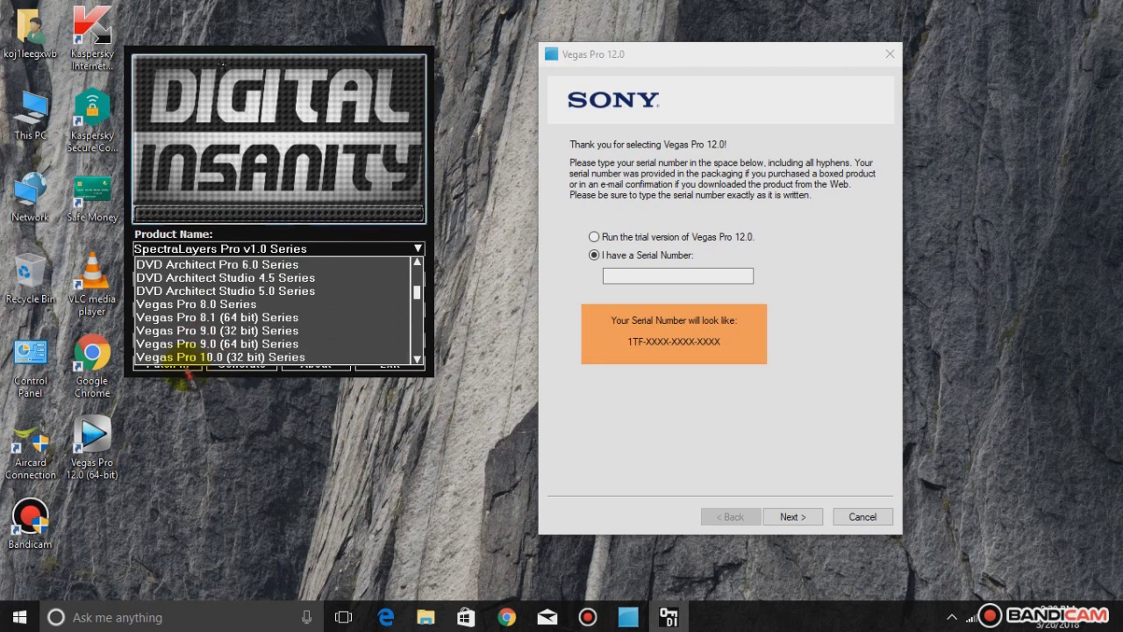
pyautogui.scroll(-1, 211, 362)
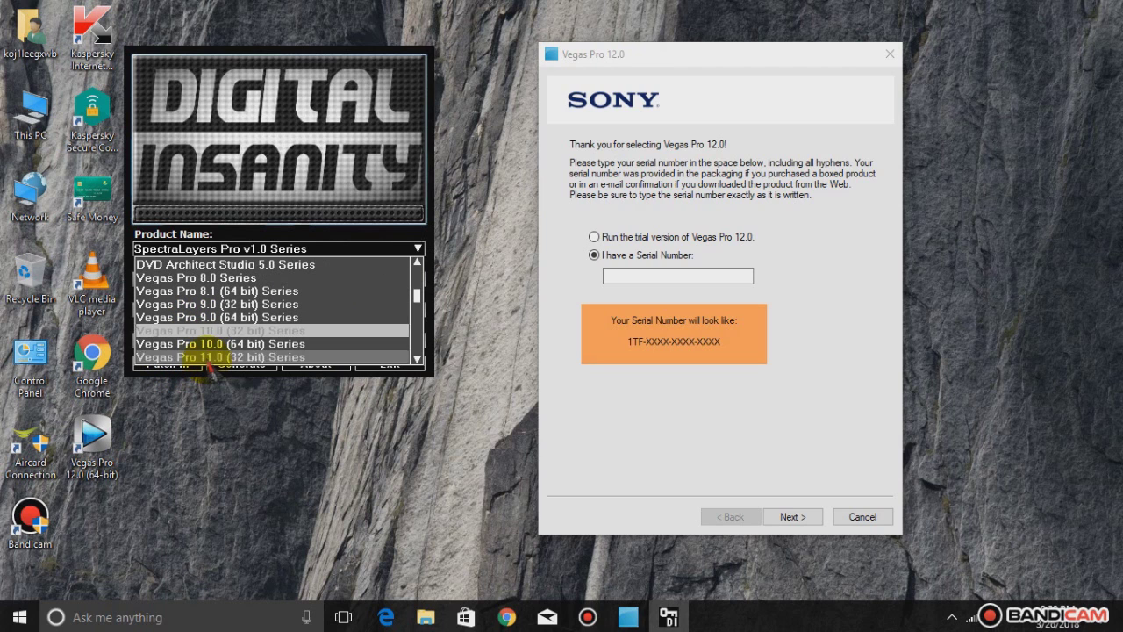
pyautogui.scroll(-1, 211, 351)
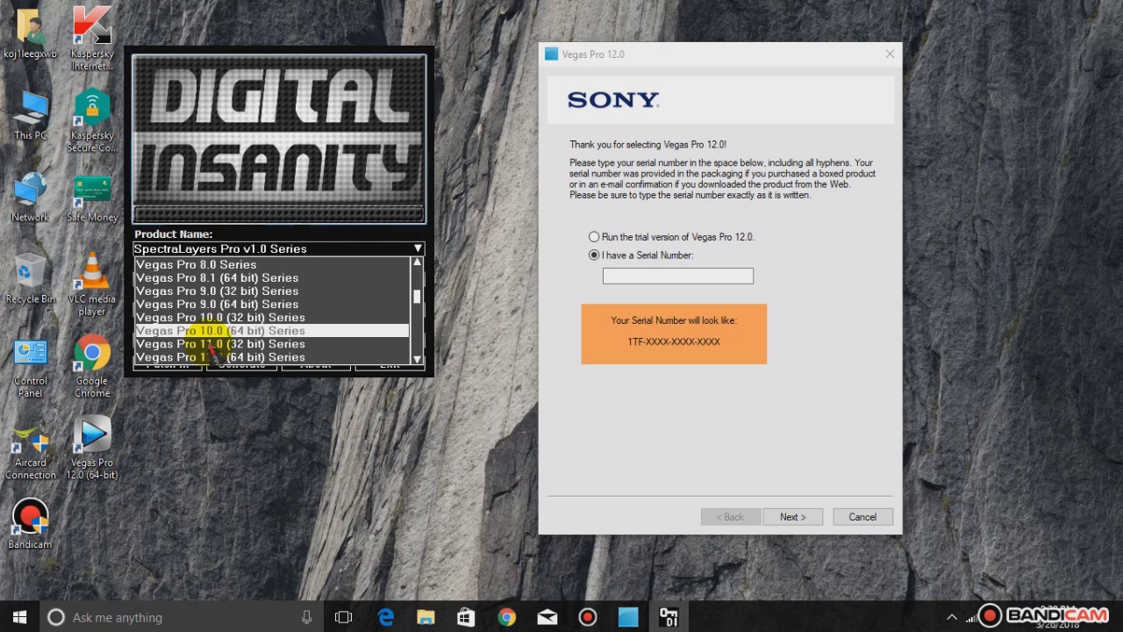
pyautogui.scroll(-2, 209, 356)
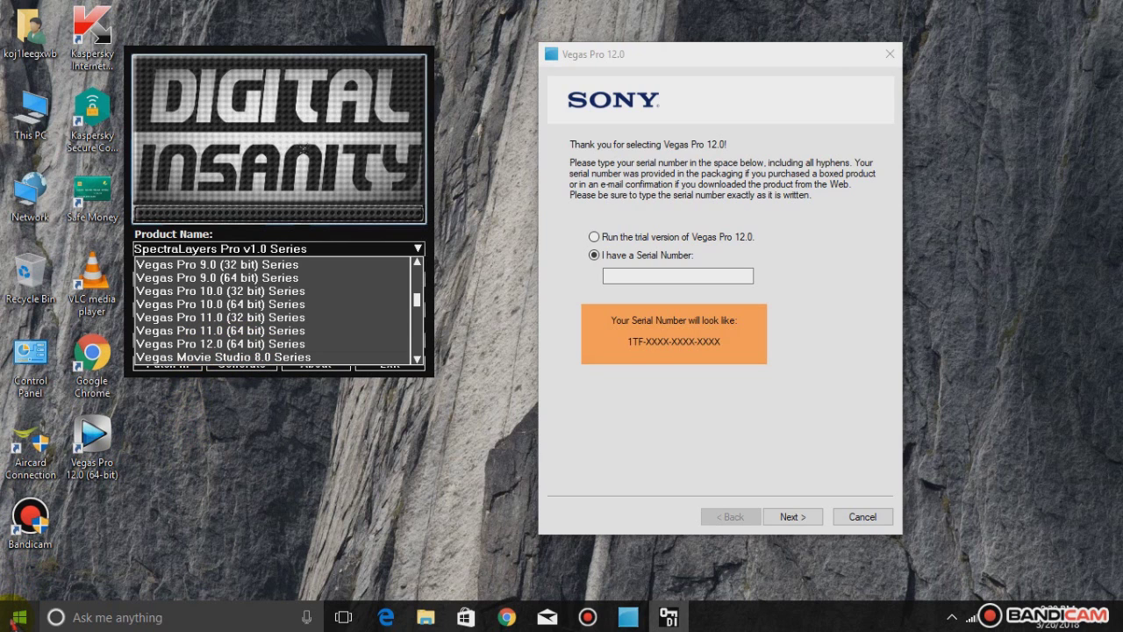
pyautogui.rightClick(925, 79)
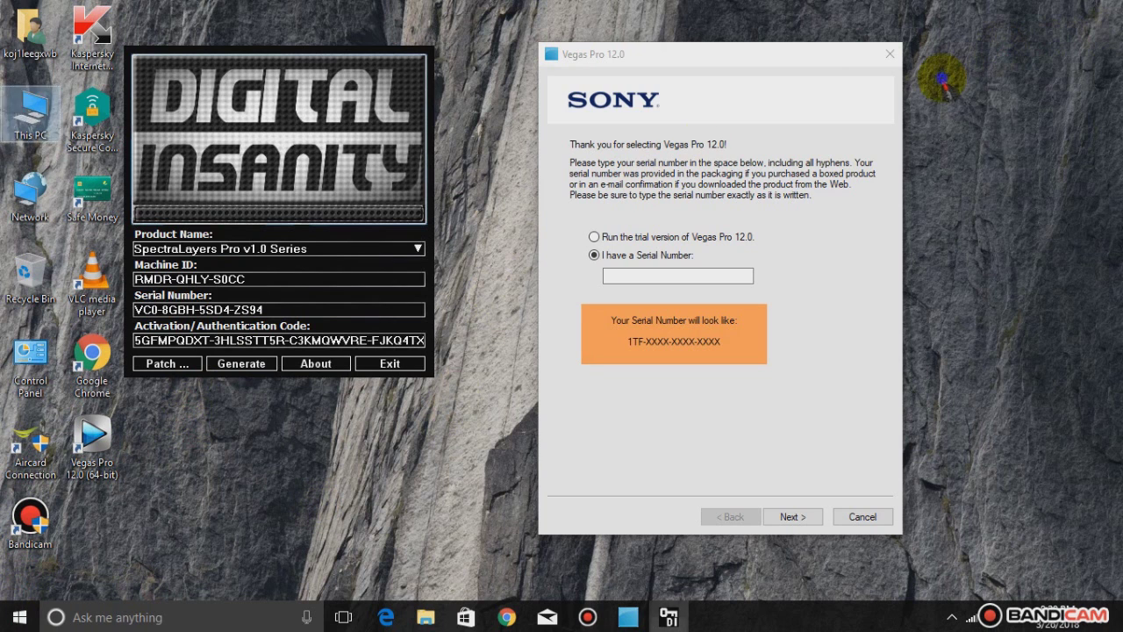
pyautogui.click(968, 290)
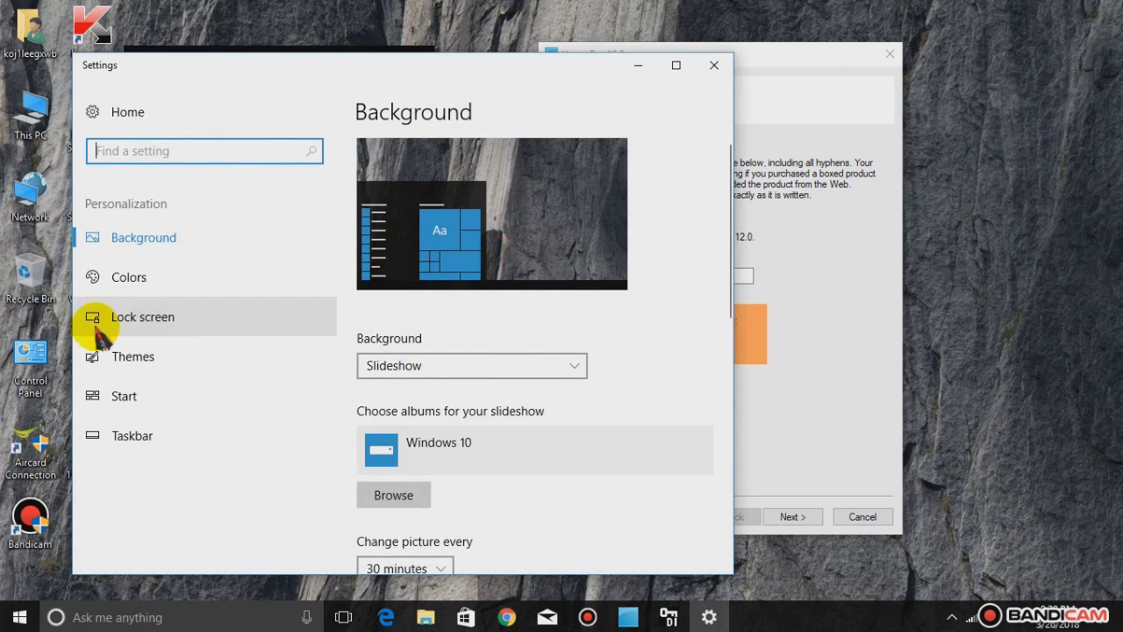
pyautogui.click(714, 65)
# - Check the Windows edition and system type in the properties of This PC, and close the System window
pyautogui.rightClick(36, 100)
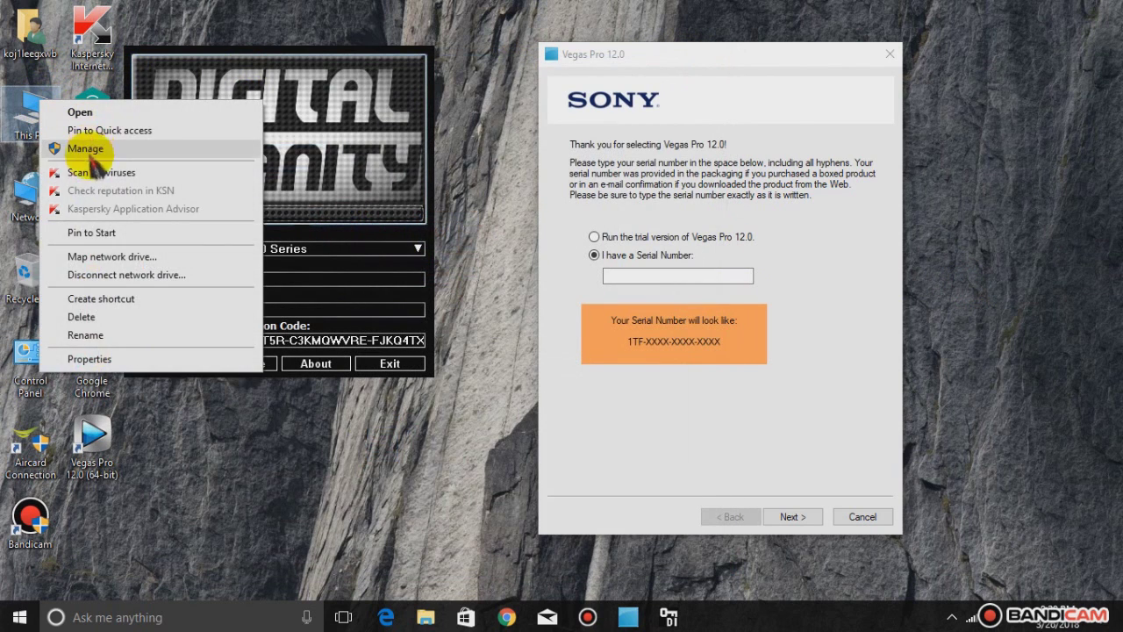
pyautogui.click(91, 359)
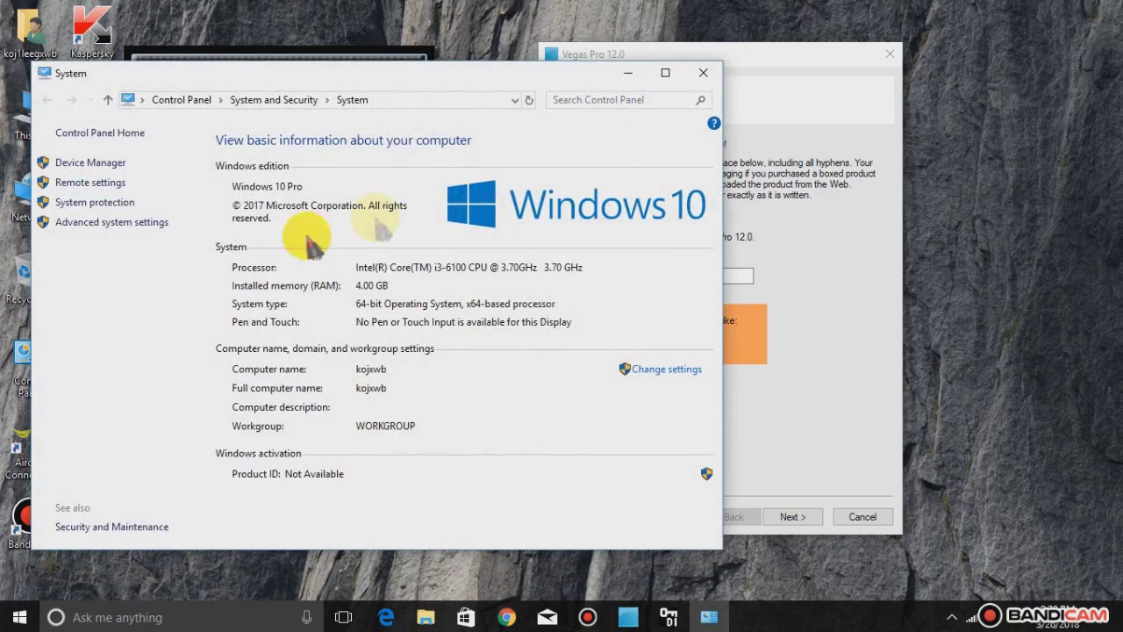
pyautogui.moveTo(426, 96); pyautogui.dragTo(829, 97)
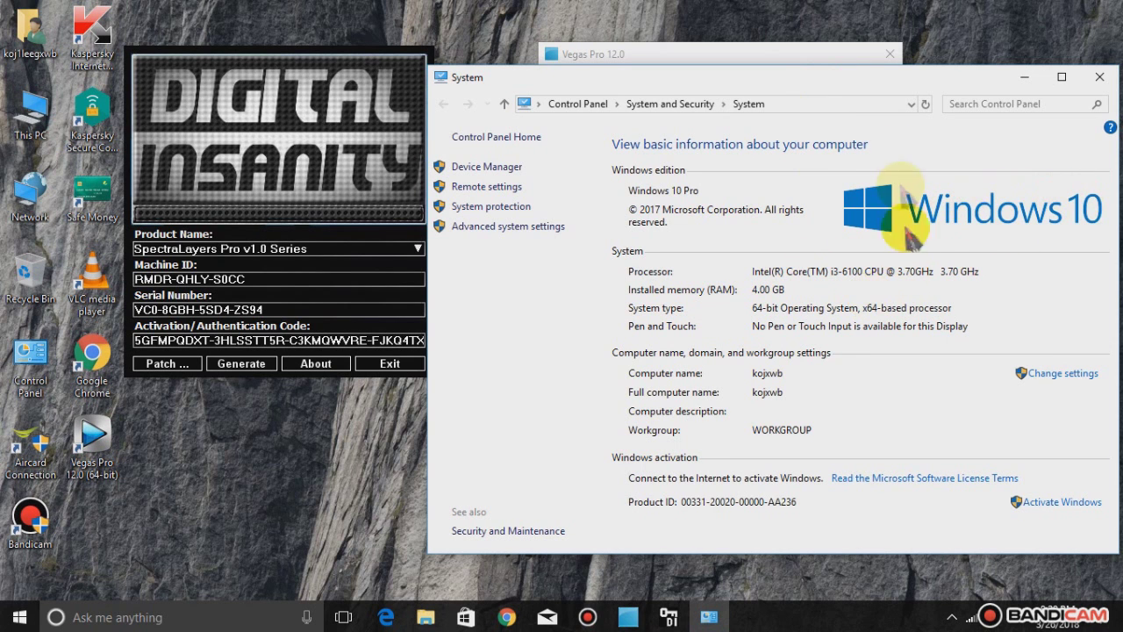
pyautogui.moveTo(902, 77); pyautogui.dragTo(826, 78)
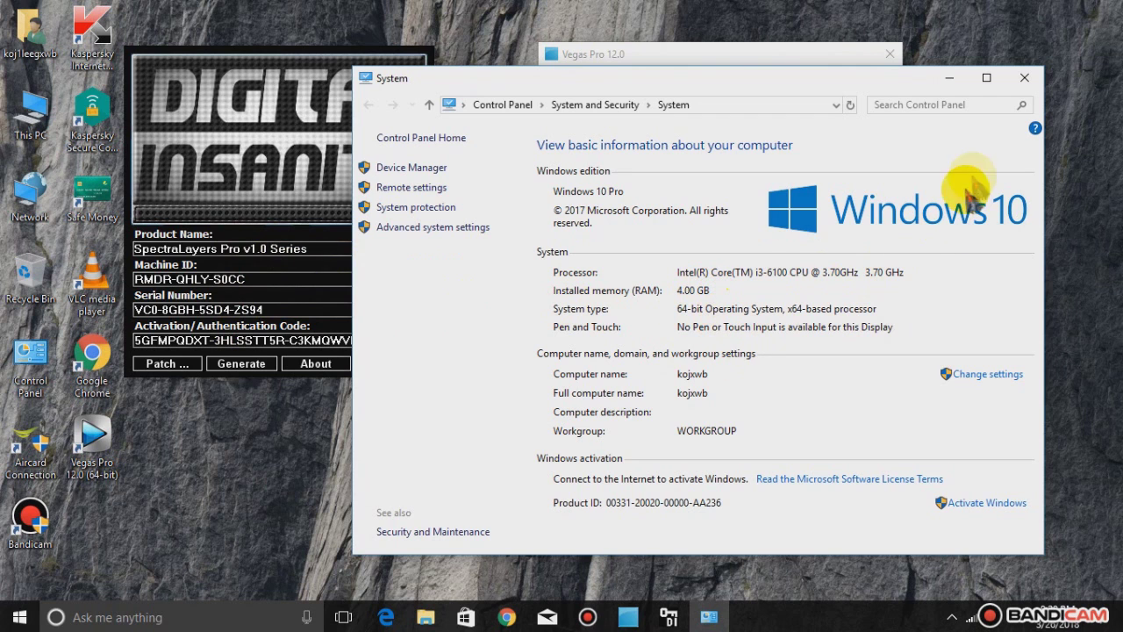
pyautogui.click(1025, 78)
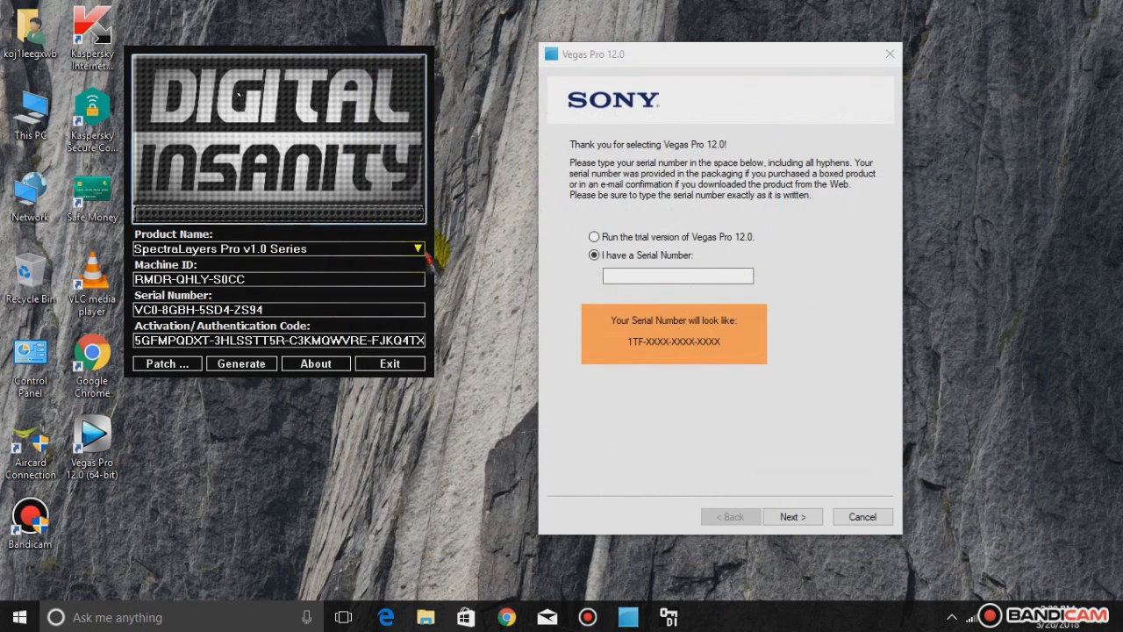
# - Choose Vegas Pro 12.0 (64 bit) Series as the product name in the Keygen window
pyautogui.click(419, 250)
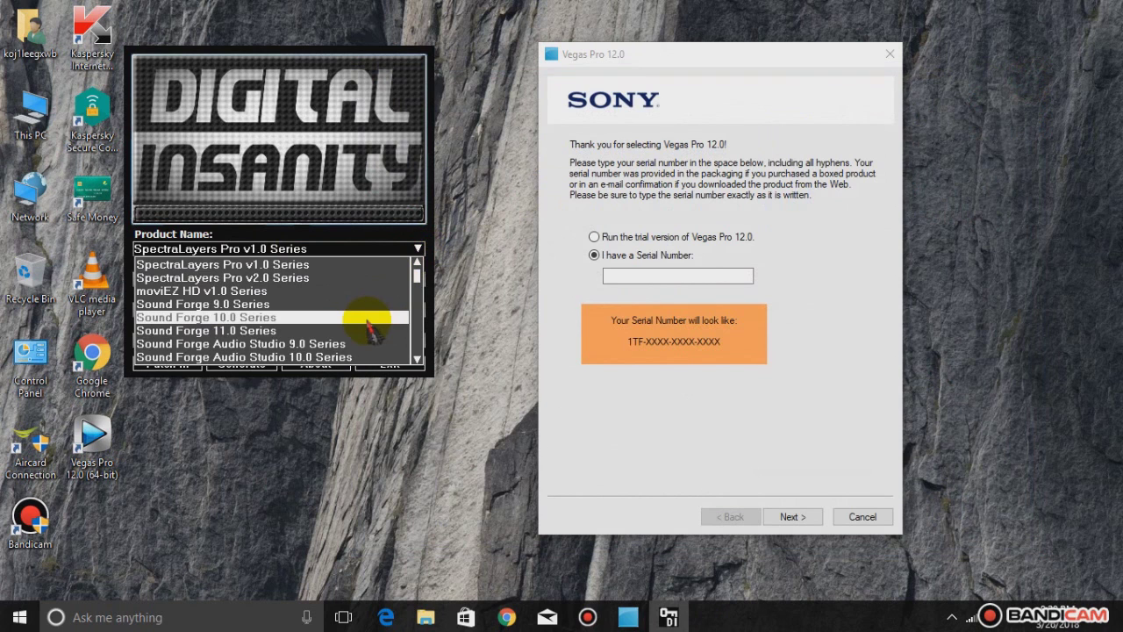
pyautogui.scroll(-5, 369, 329)
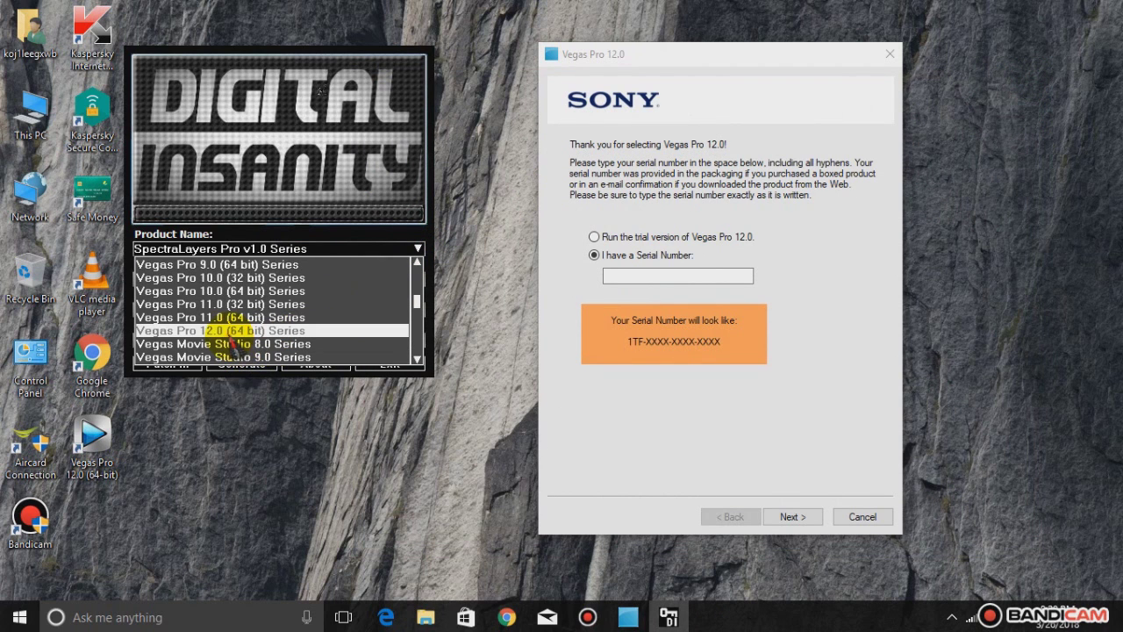
pyautogui.click(231, 332)
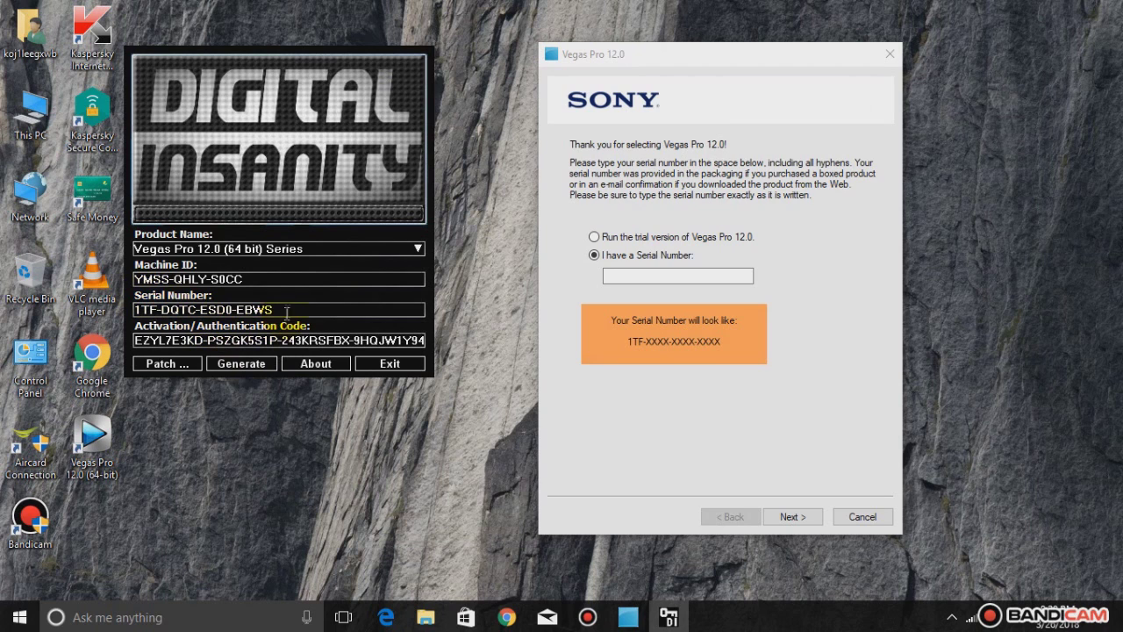
# - Copy the serial number from the Keygen window and paste it into the Vegas Pro 12.0 serial number field
pyautogui.moveTo(162, 309); pyautogui.dragTo(136, 309)
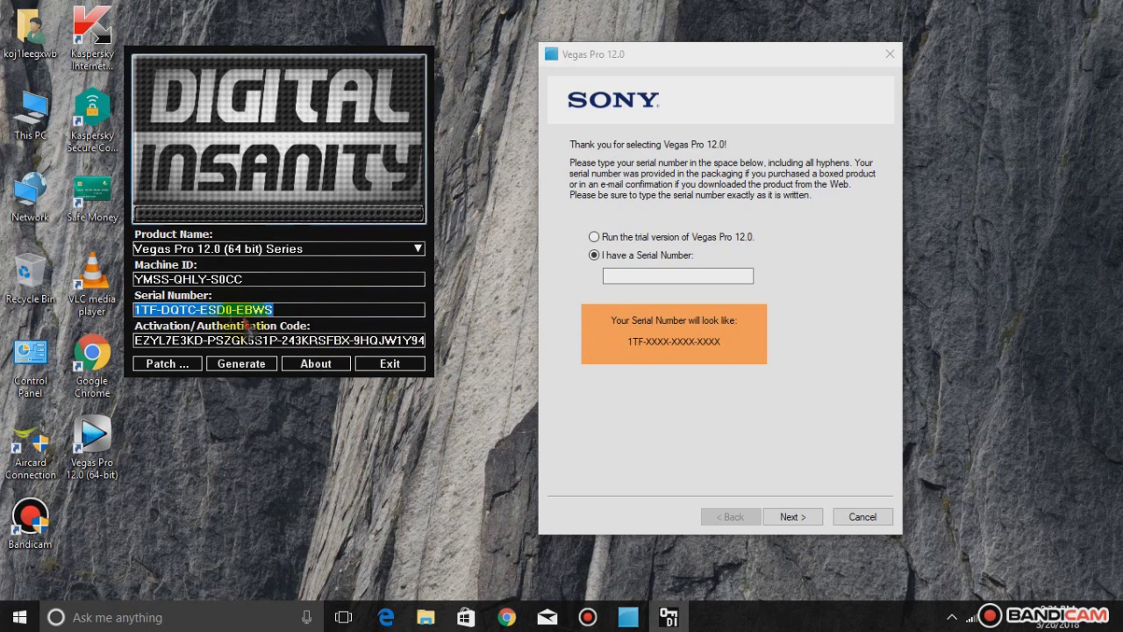
pyautogui.rightClick(180, 311)
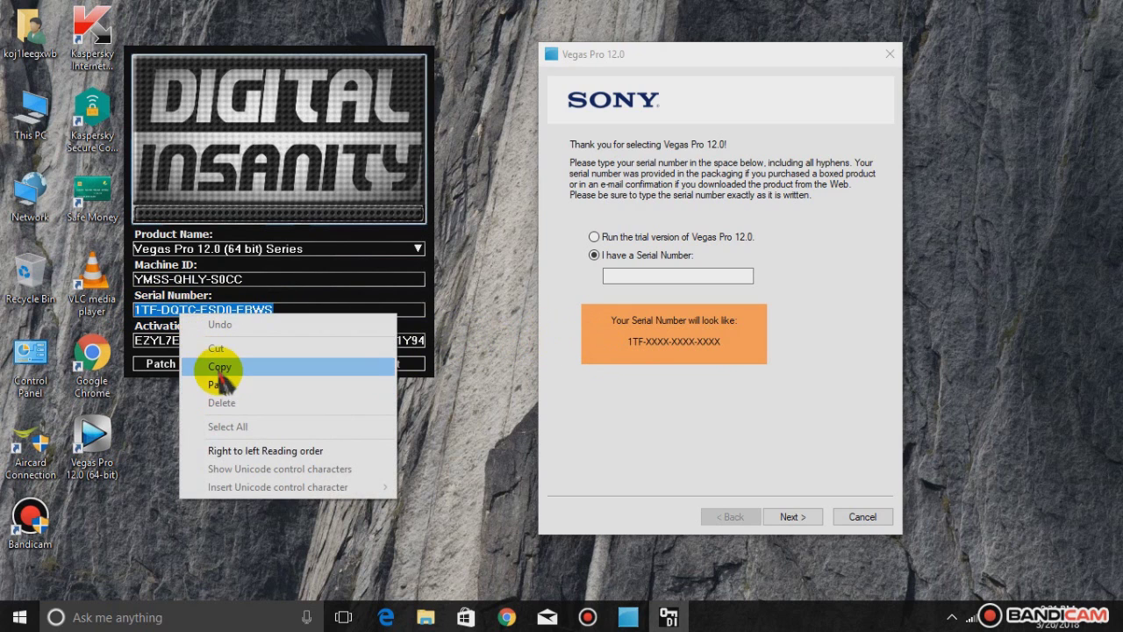
pyautogui.click(215, 371)
pyautogui.click(638, 275)
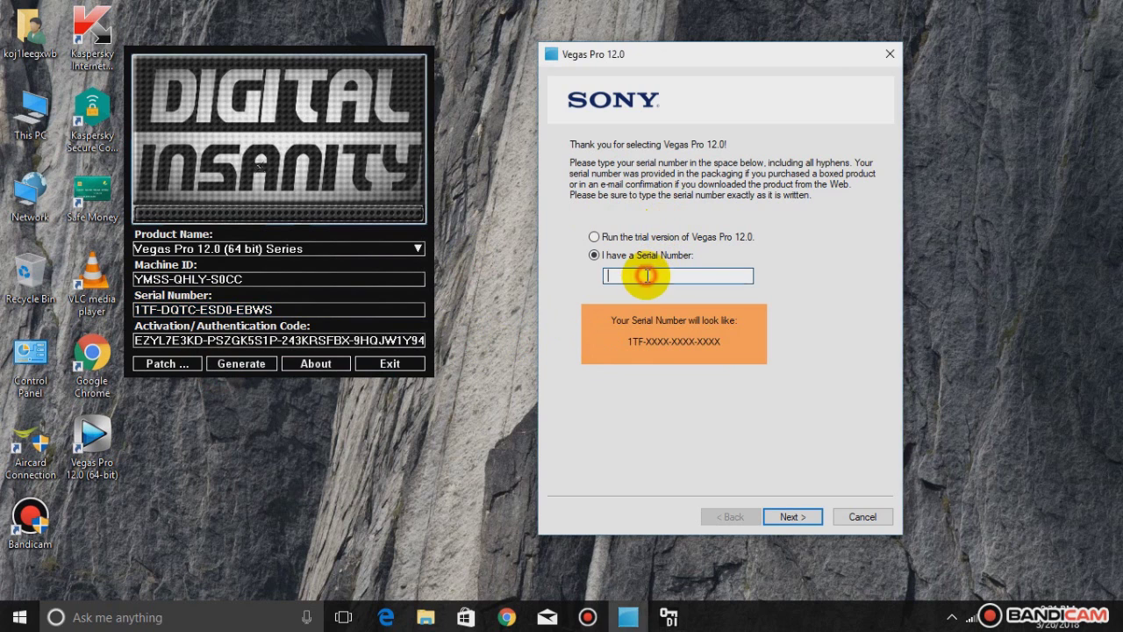
pyautogui.rightClick(646, 276)
pyautogui.click(684, 347)
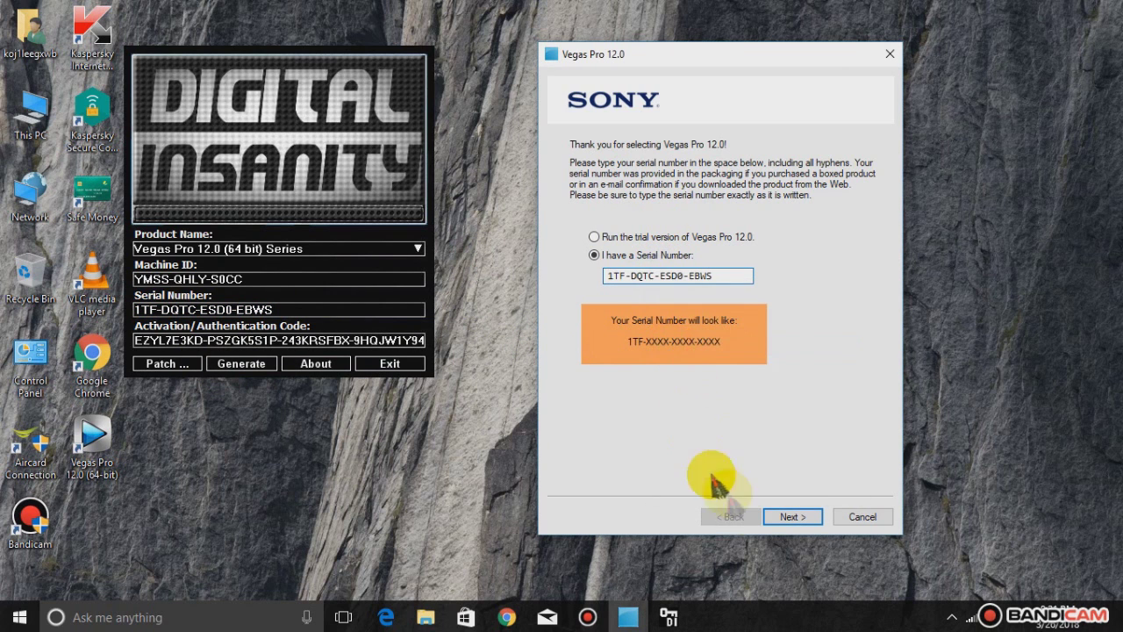
pyautogui.click(793, 516)
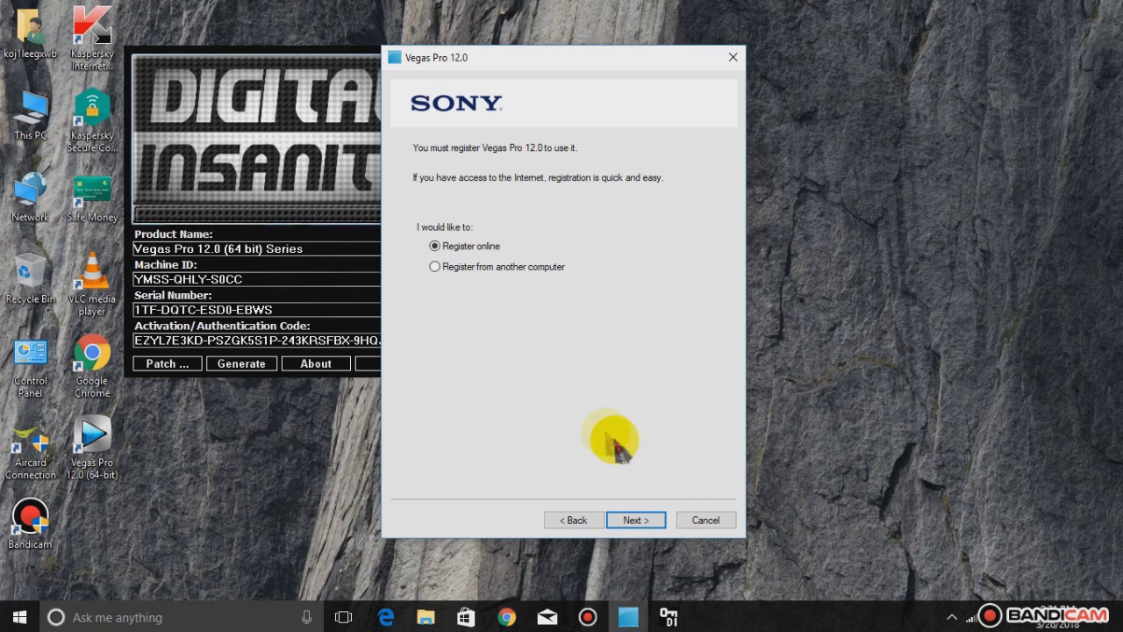
pyautogui.moveTo(597, 58); pyautogui.dragTo(771, 70)
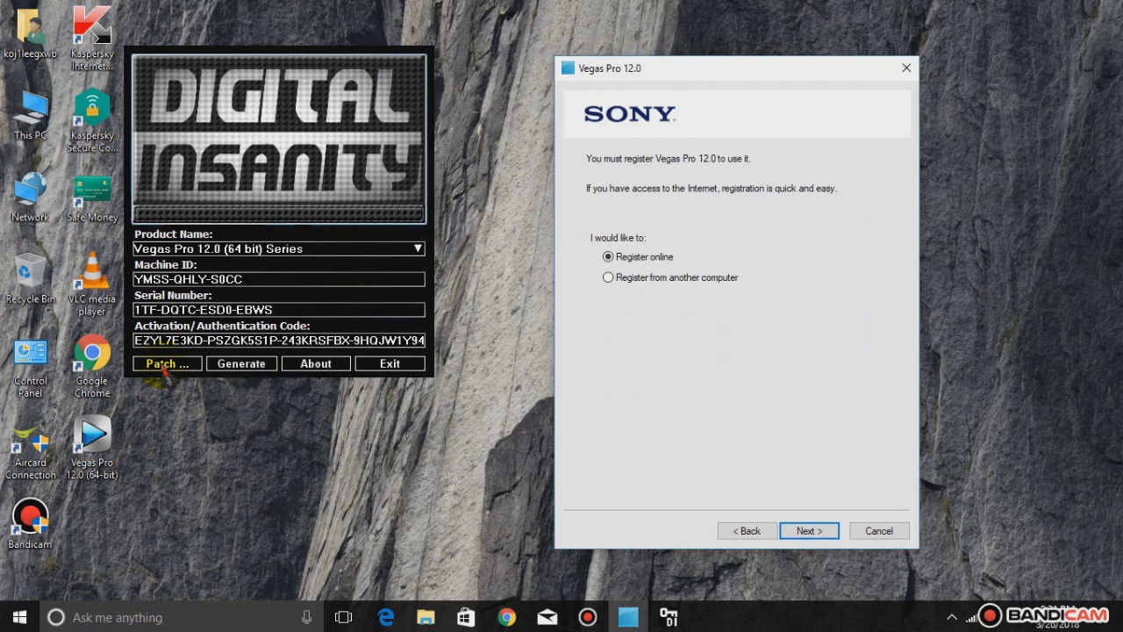
pyautogui.click(746, 531)
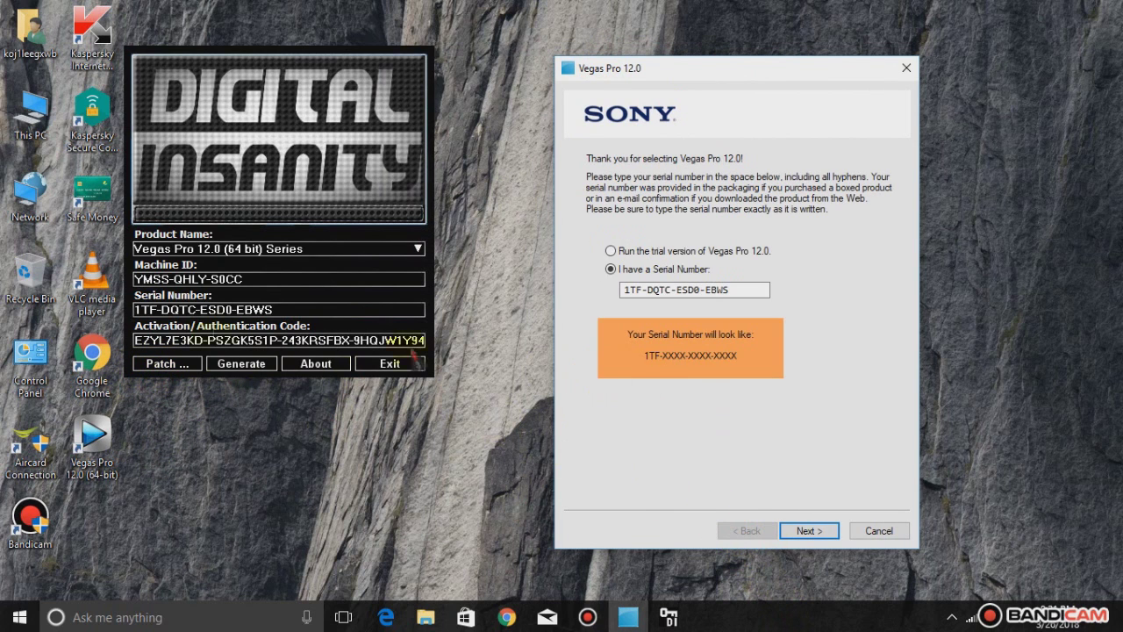
# - Try patching Vegas Pro 12.0 with Local Disk (C:) > Program Files (x86) > Sony > Shared Plug-Ins > Audio_x64 as its installation directory
pyautogui.click(166, 363)
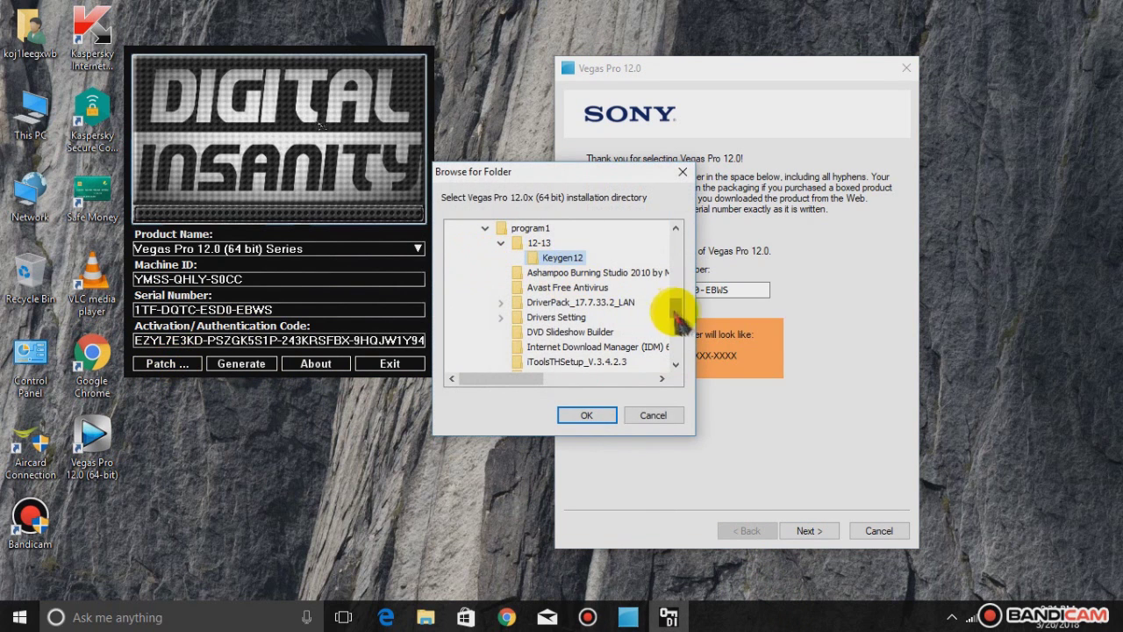
pyautogui.moveTo(677, 307); pyautogui.dragTo(672, 261)
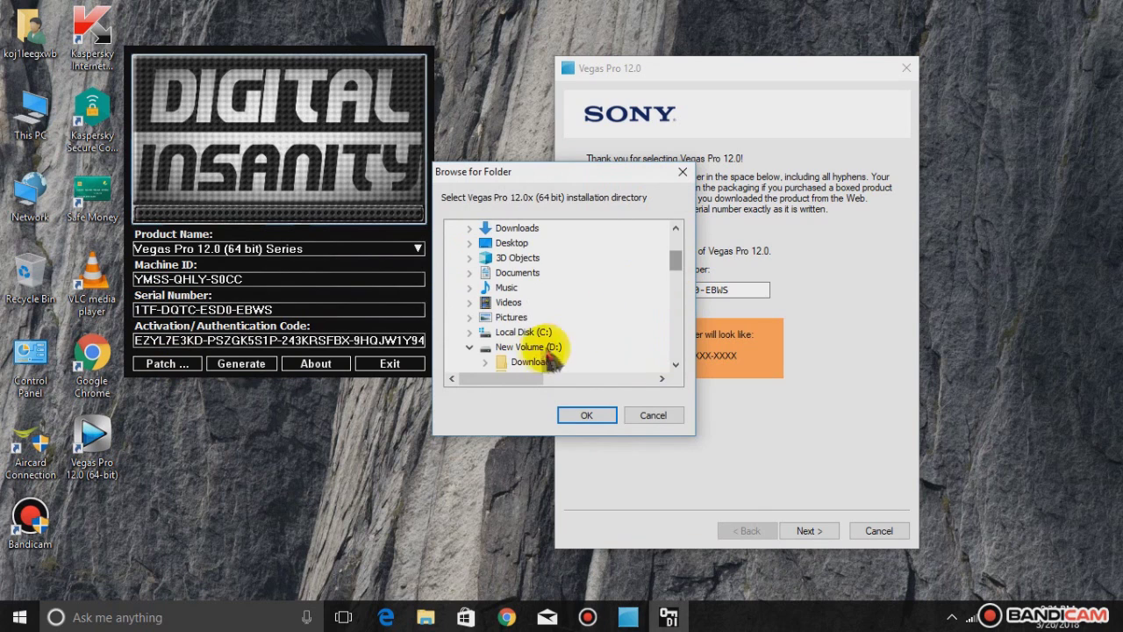
pyautogui.click(525, 334)
pyautogui.doubleClick(525, 334)
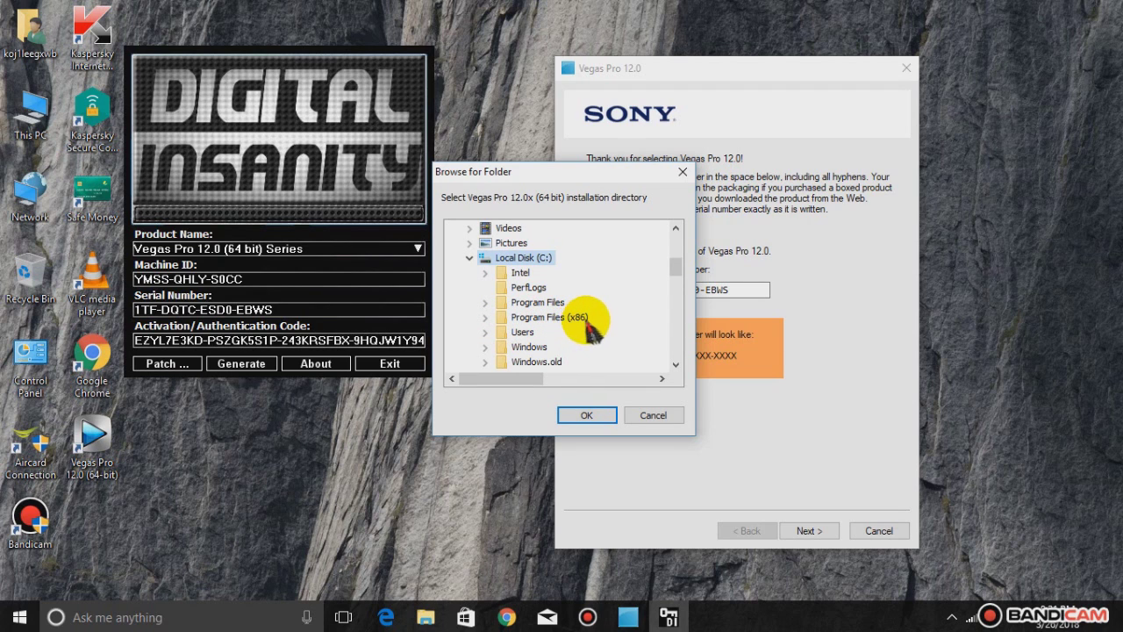
pyautogui.click(575, 324)
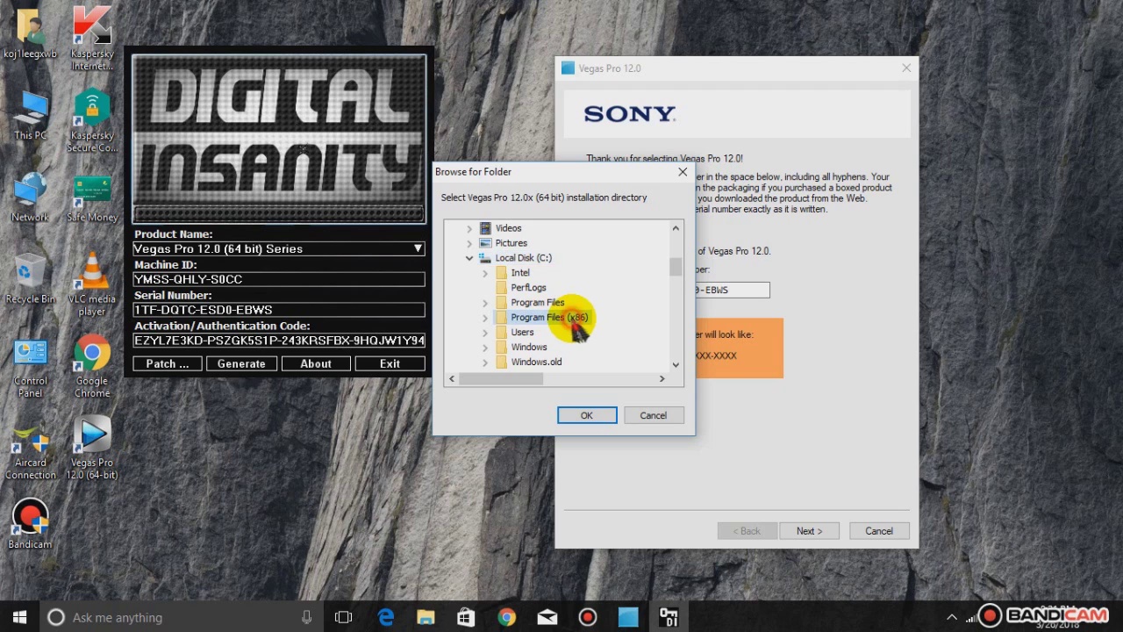
pyautogui.doubleClick(575, 323)
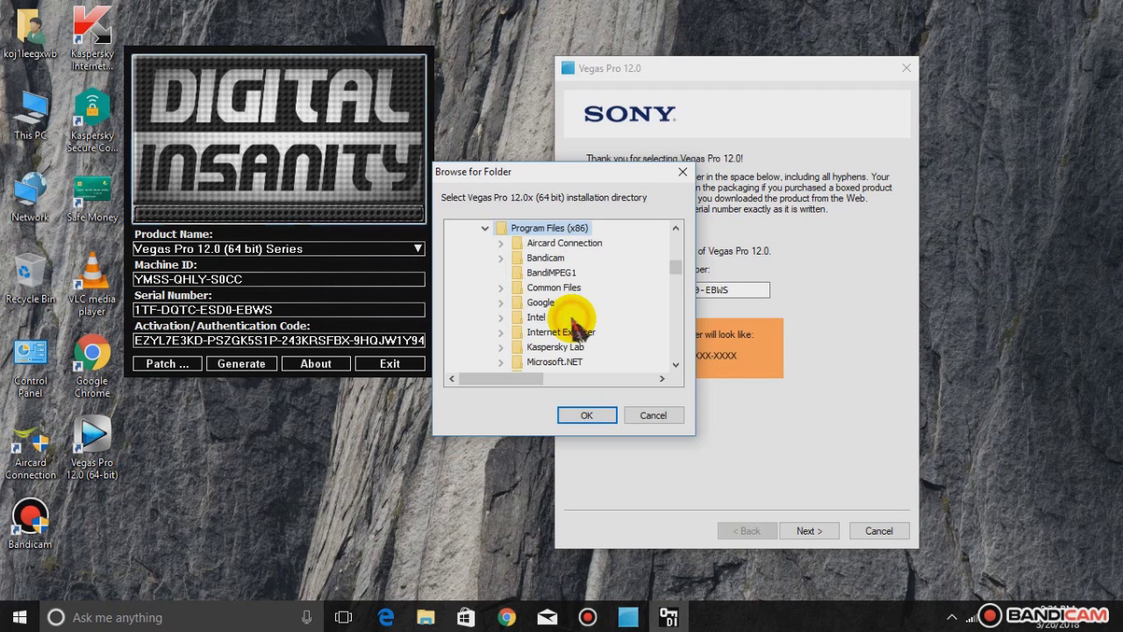
pyautogui.scroll(-2, 564, 330)
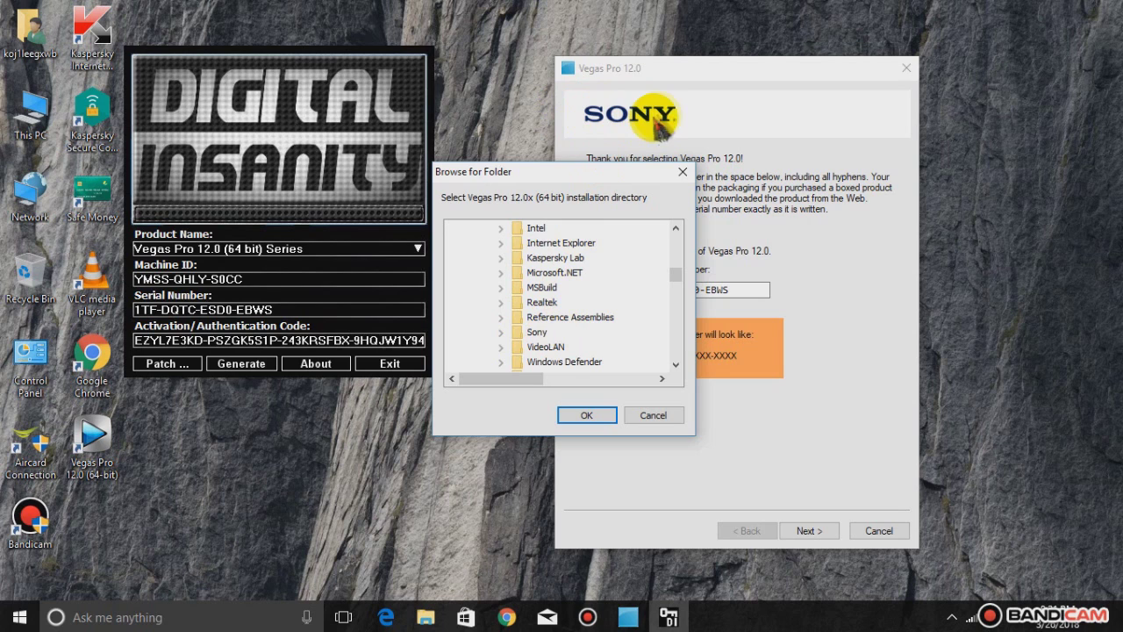
pyautogui.click(537, 333)
pyautogui.click(554, 350)
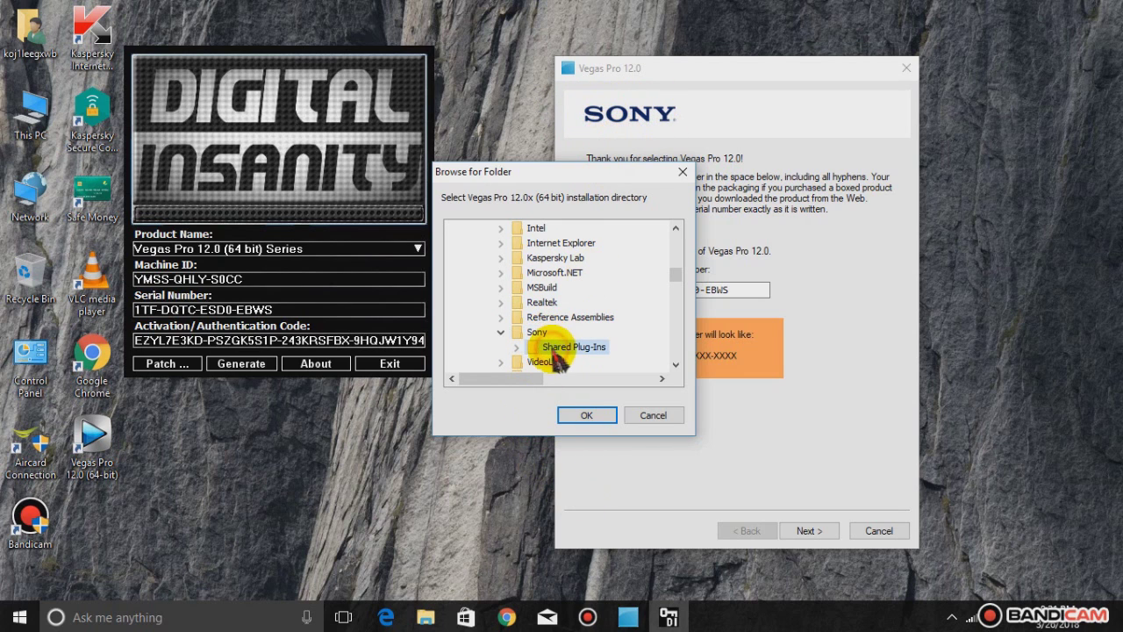
pyautogui.doubleClick(556, 351)
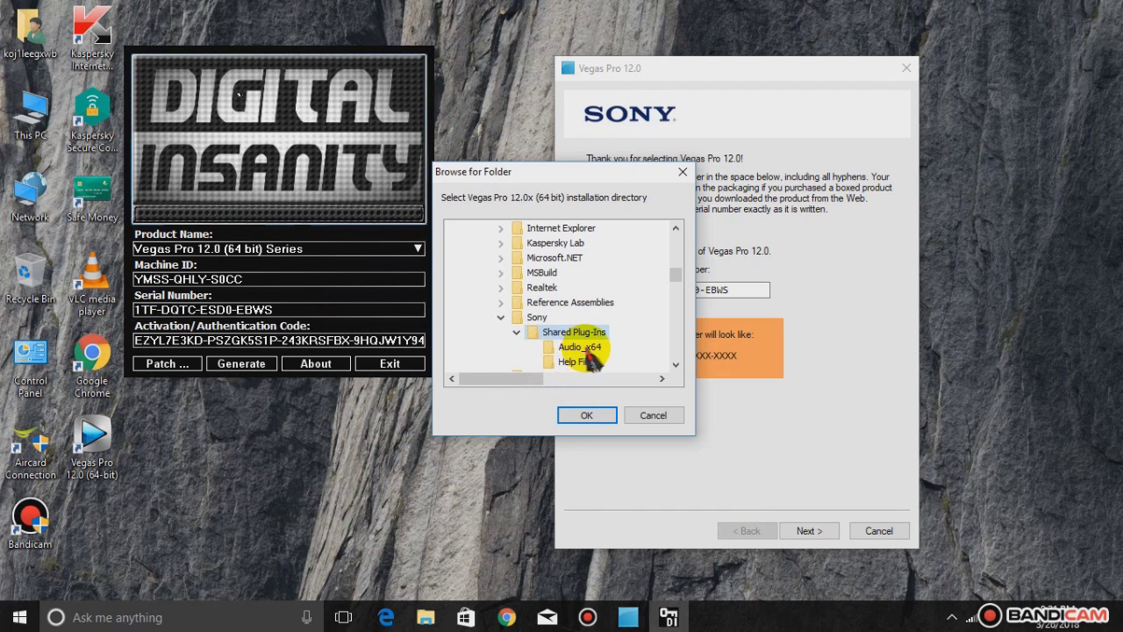
pyautogui.click(581, 348)
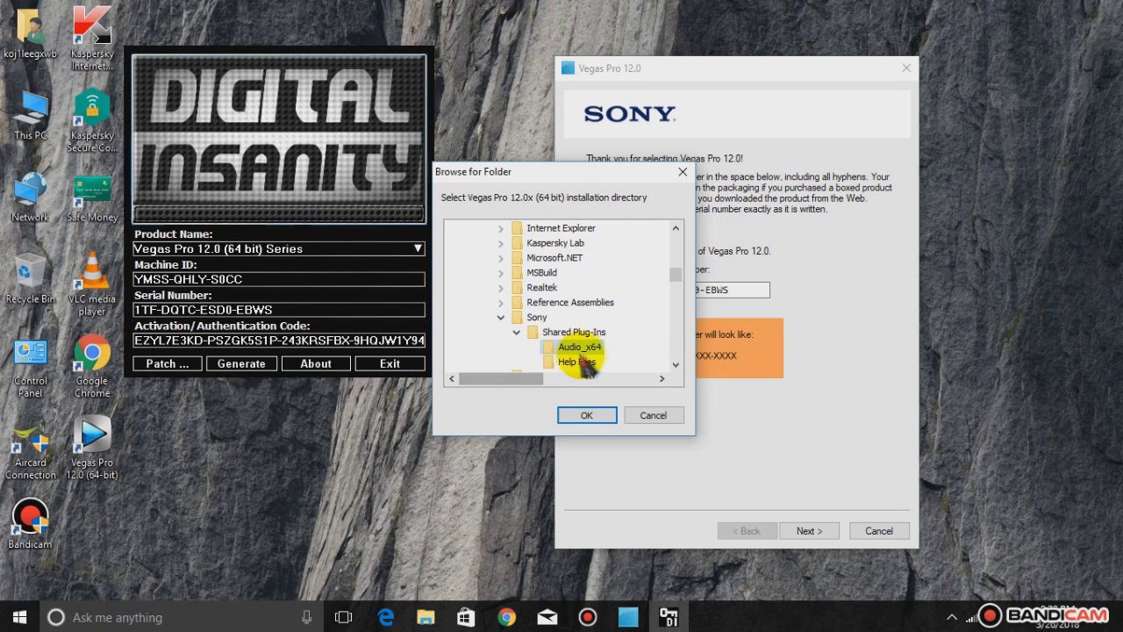
pyautogui.click(588, 417)
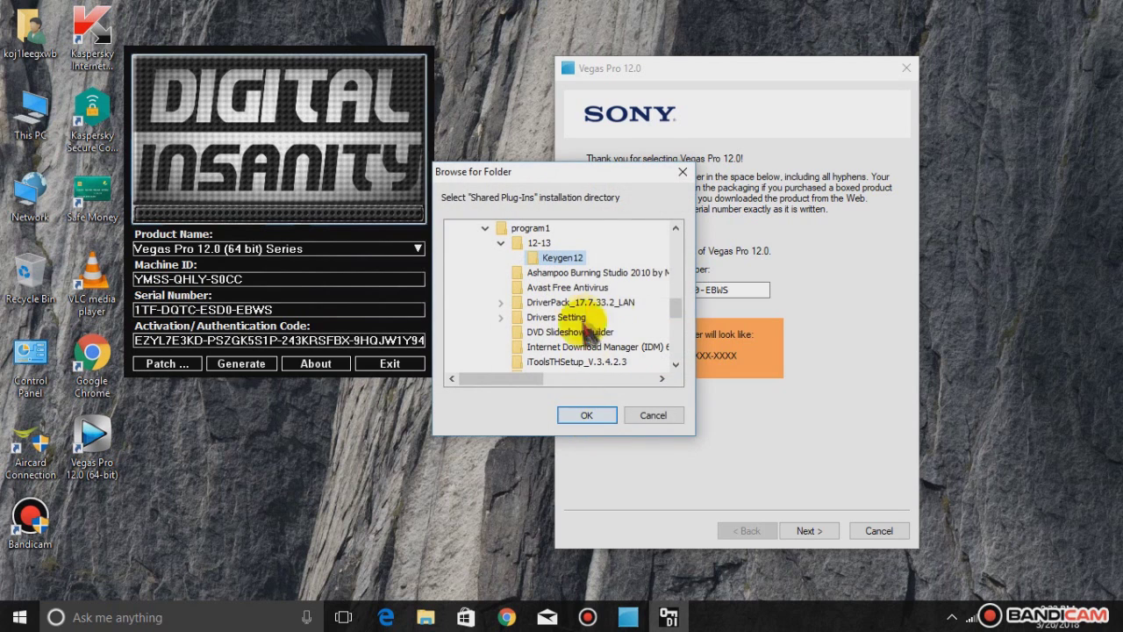
# - Try Local Disk (C:) > Program Files > Sony > Vegas Pro 12.0 as the Shared Plug-Ins directory and dismiss the resulting dialog
pyautogui.moveTo(676, 304); pyautogui.dragTo(678, 268)
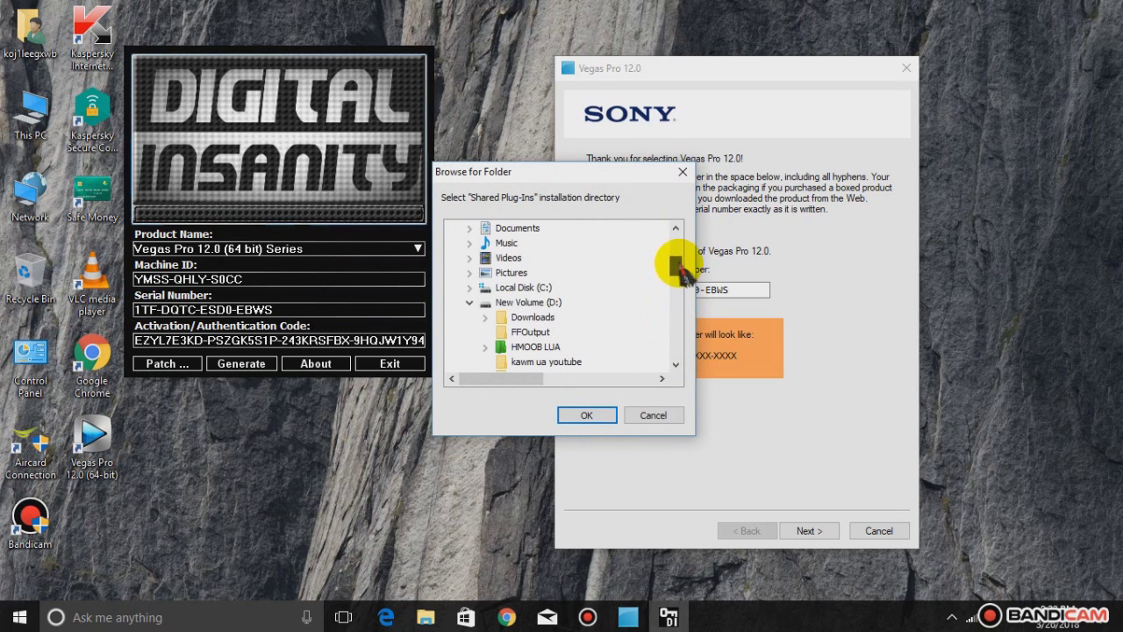
pyautogui.click(535, 288)
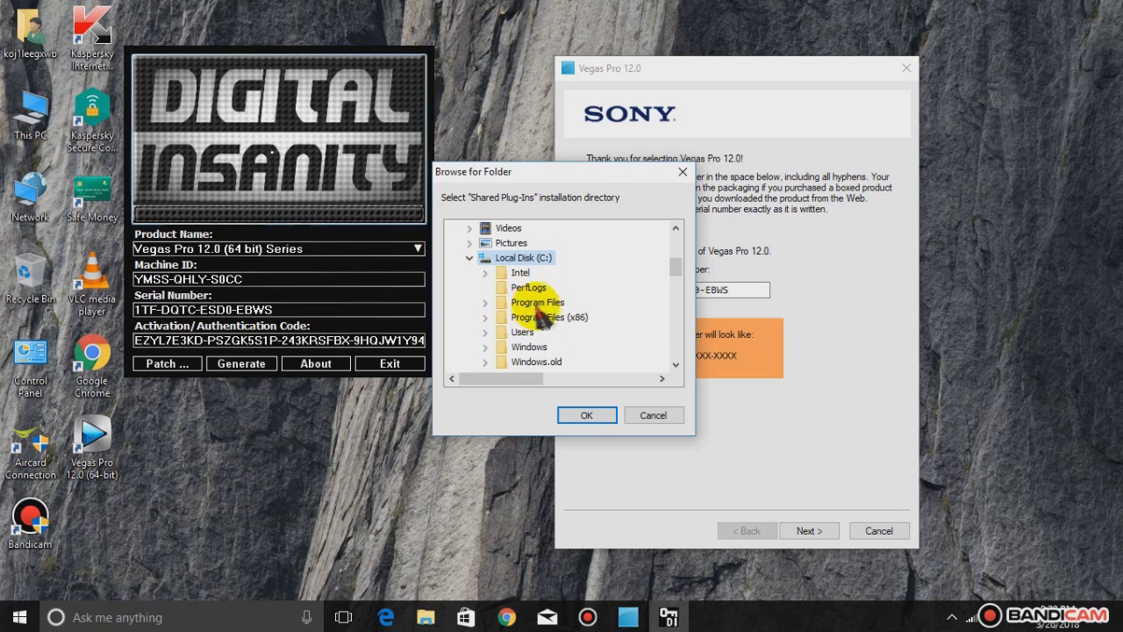
pyautogui.click(542, 304)
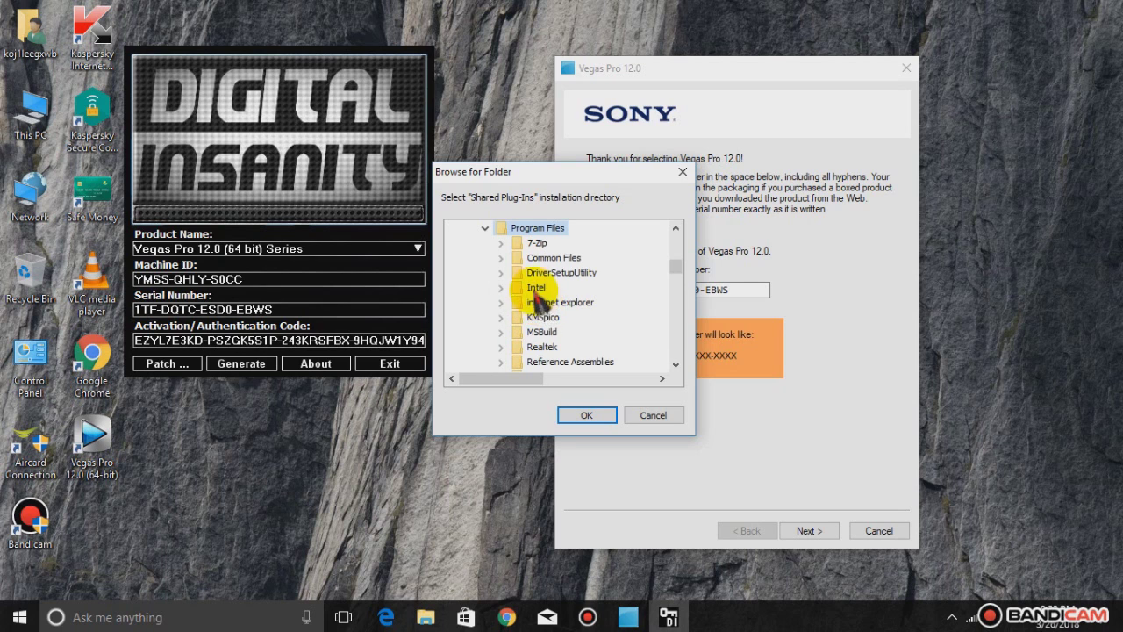
pyautogui.scroll(-7, 536, 321)
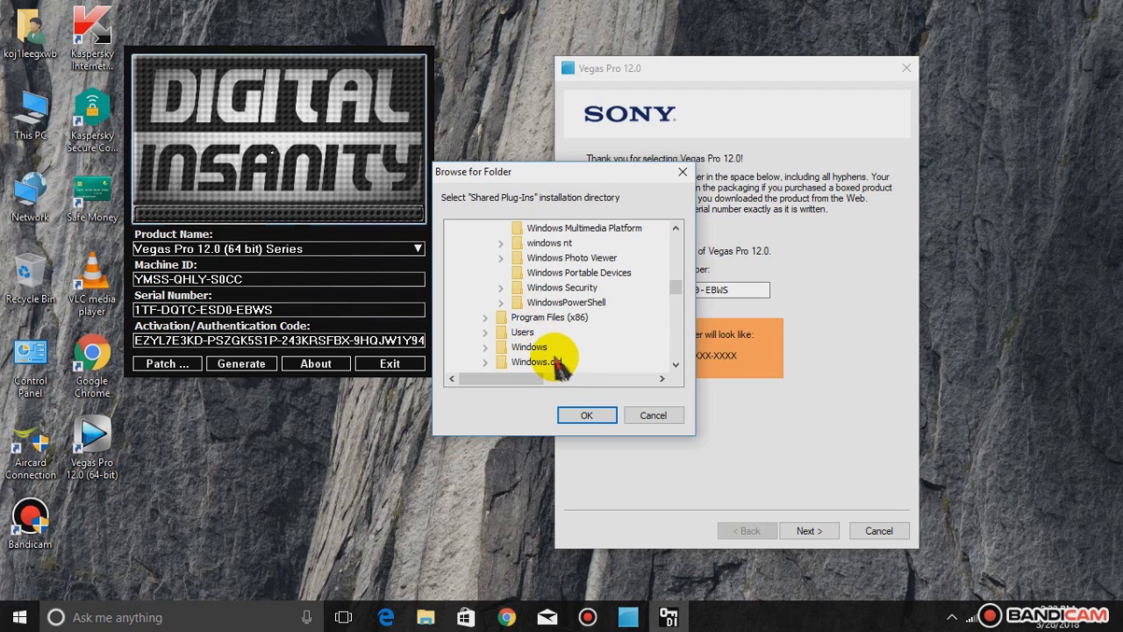
pyautogui.scroll(3, 562, 349)
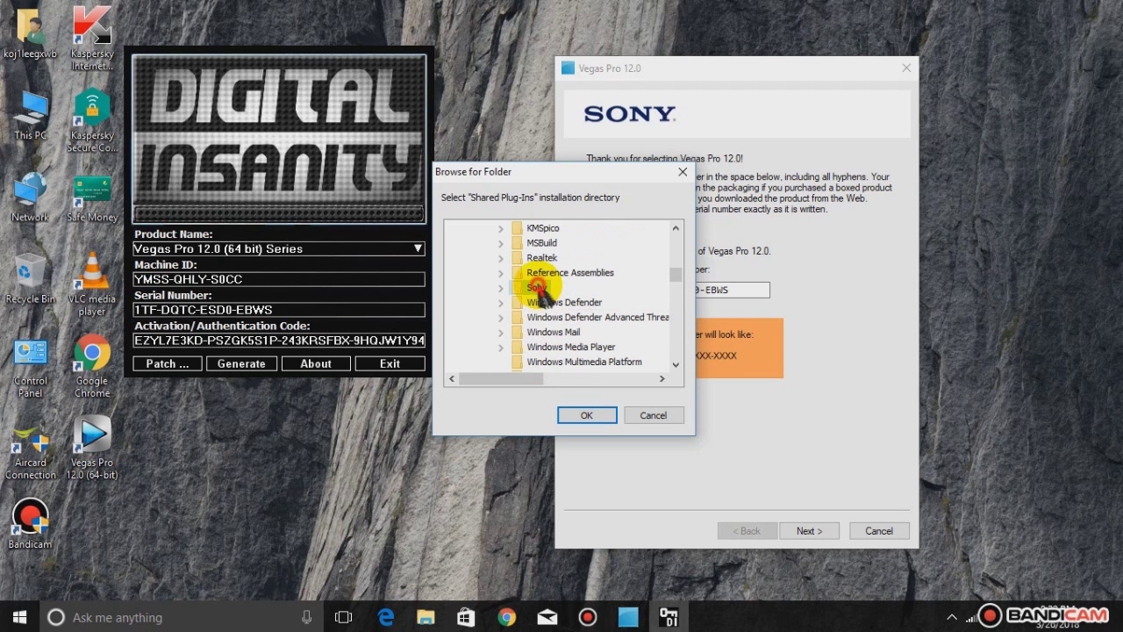
pyautogui.doubleClick(538, 290)
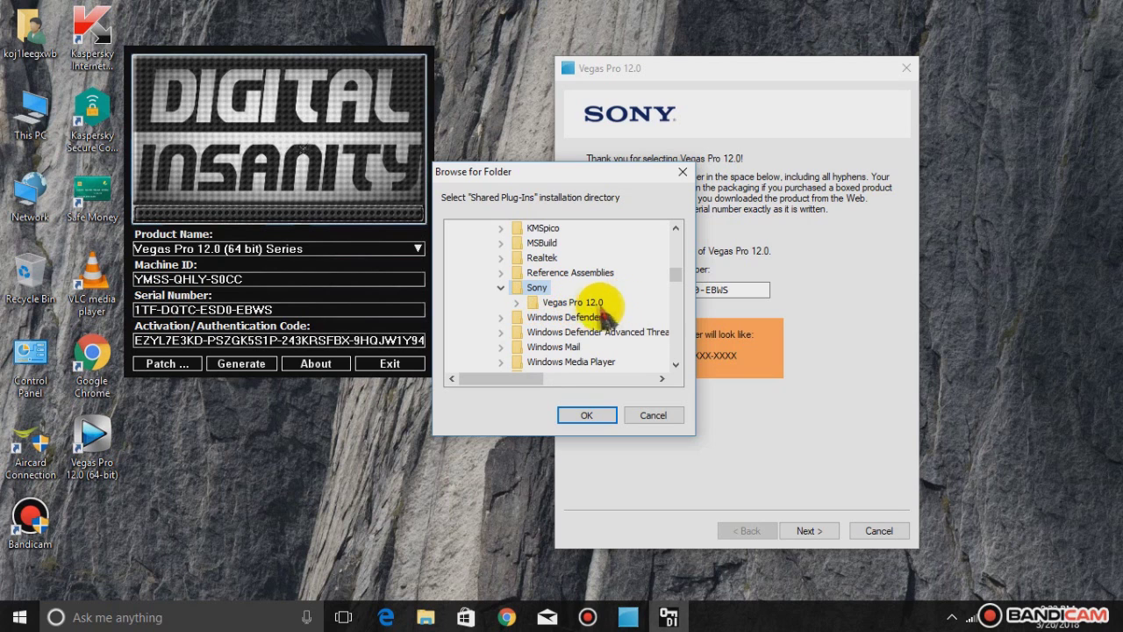
pyautogui.click(575, 304)
pyautogui.click(587, 416)
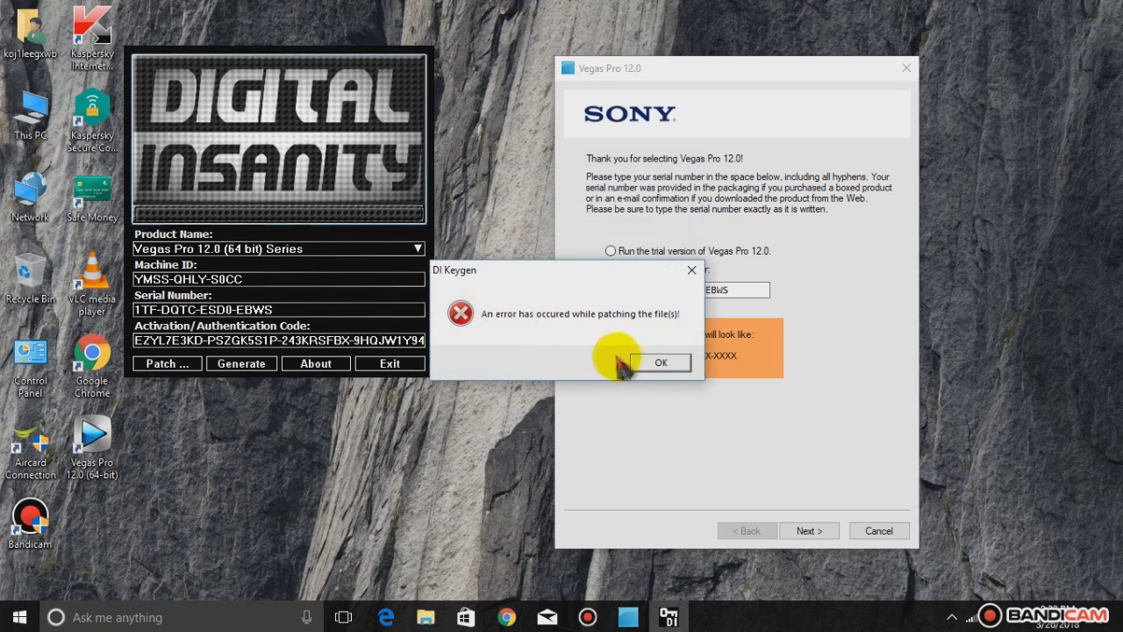
pyautogui.click(649, 363)
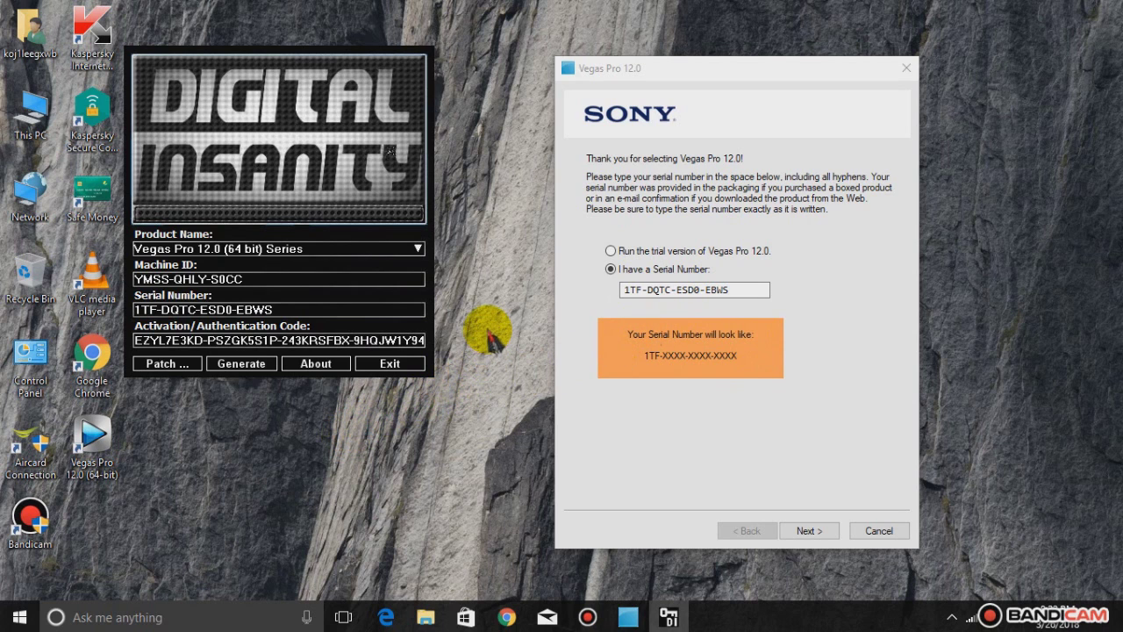
# - Clear the recorder and browser windows off the desktop and open This PC
pyautogui.click(22, 620)
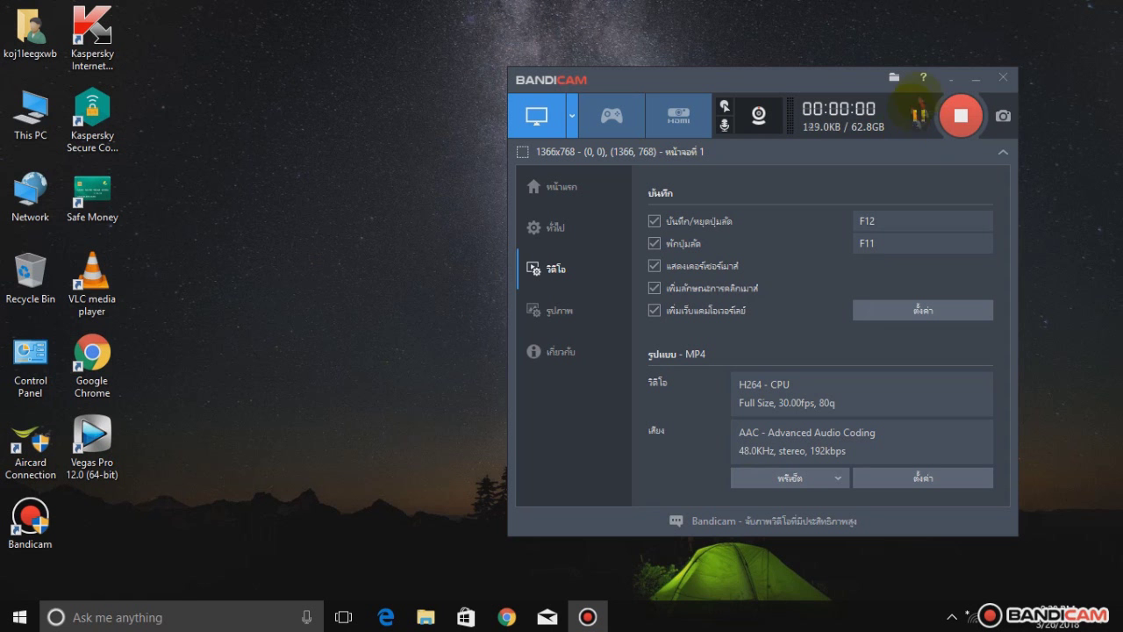
pyautogui.click(976, 77)
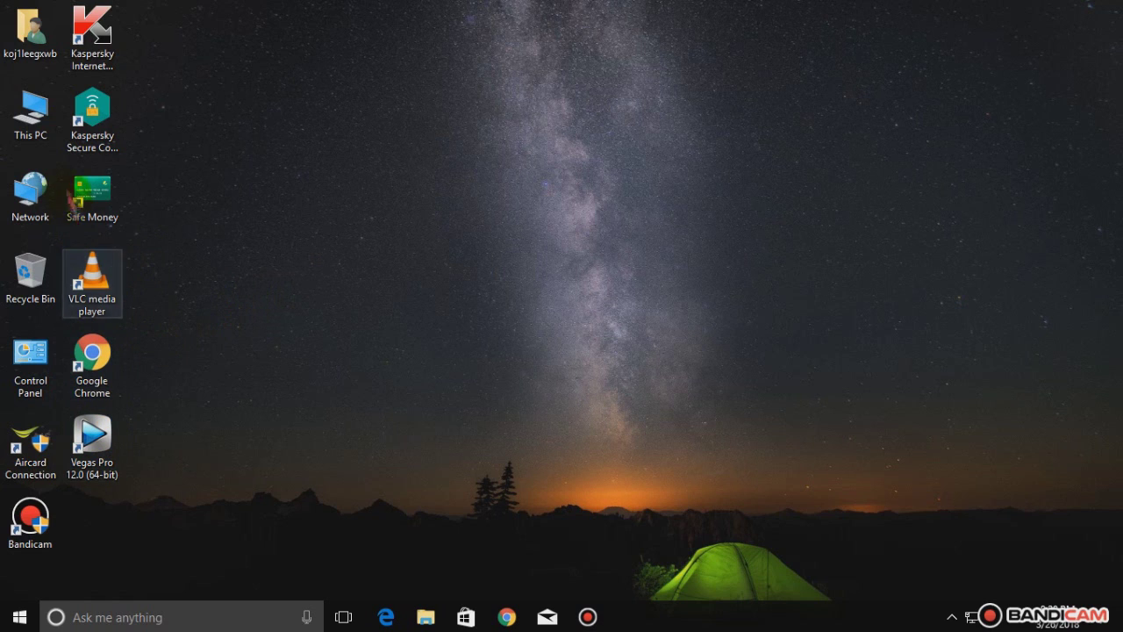
pyautogui.click(32, 112)
pyautogui.click(434, 325)
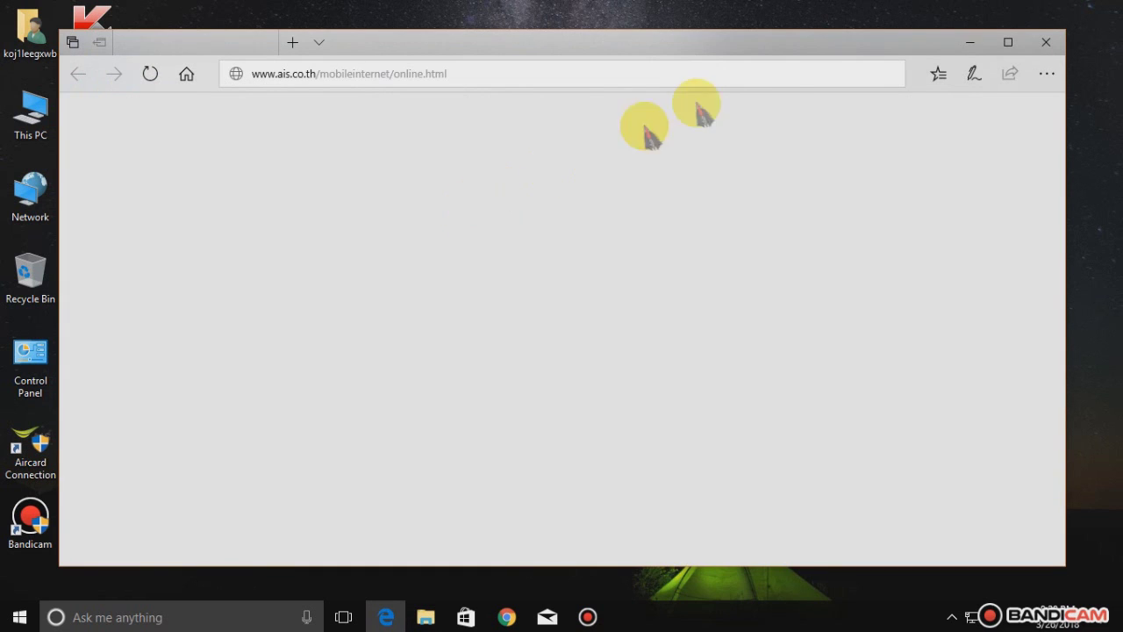
pyautogui.click(1046, 42)
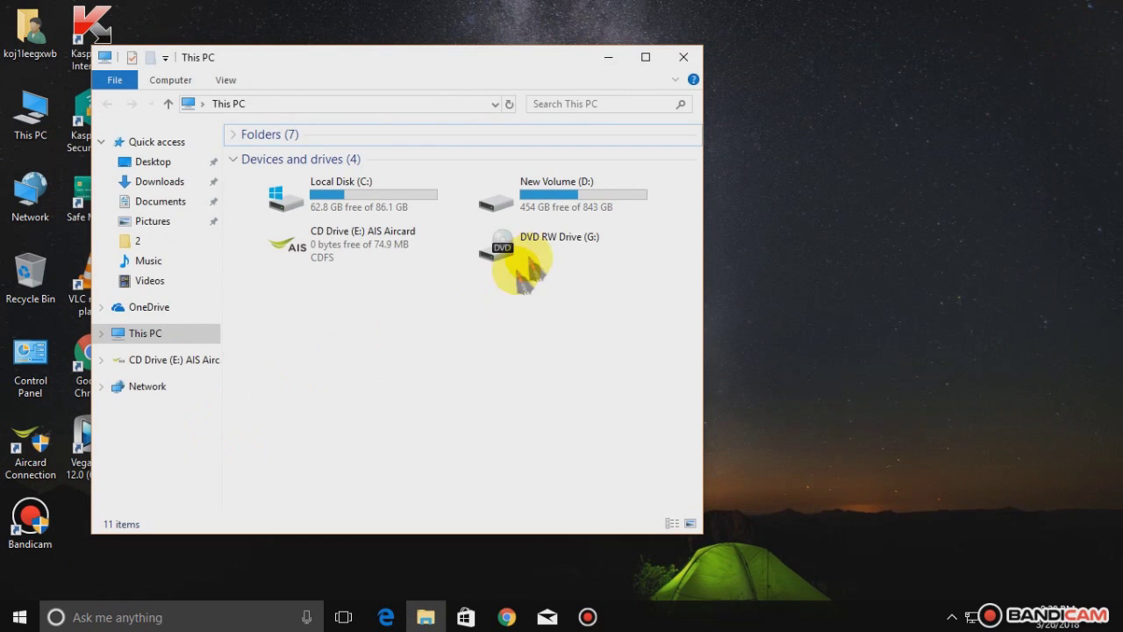
# - Open the folder program1 > 12-13 > Keygen12 on New Volume (D:)
pyautogui.click(549, 205)
pyautogui.doubleClick(550, 207)
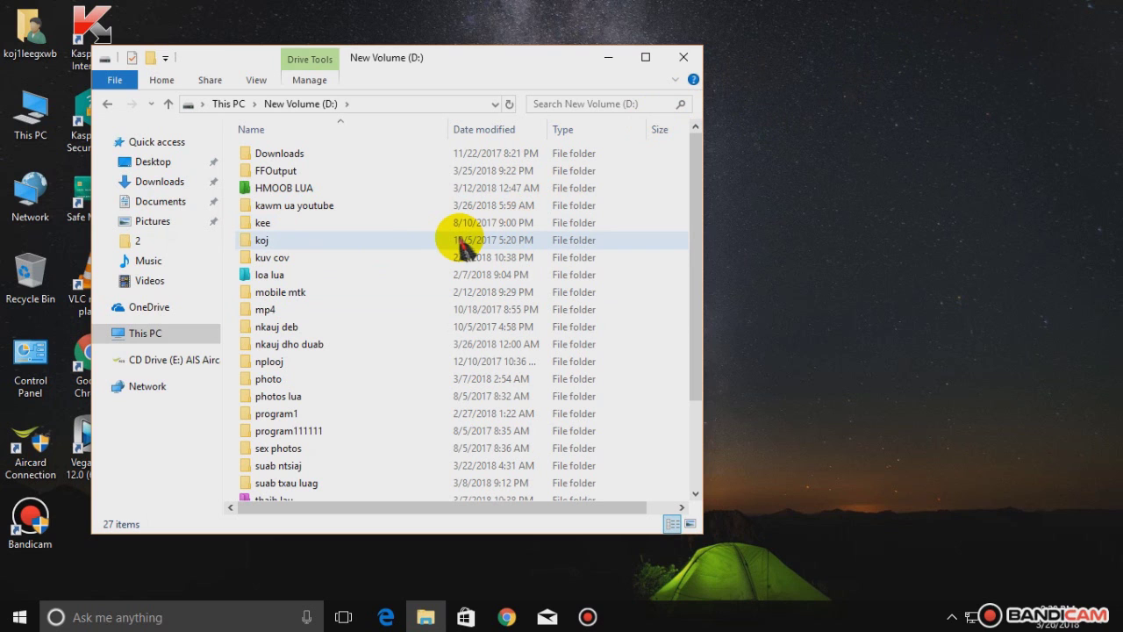
pyautogui.click(322, 277)
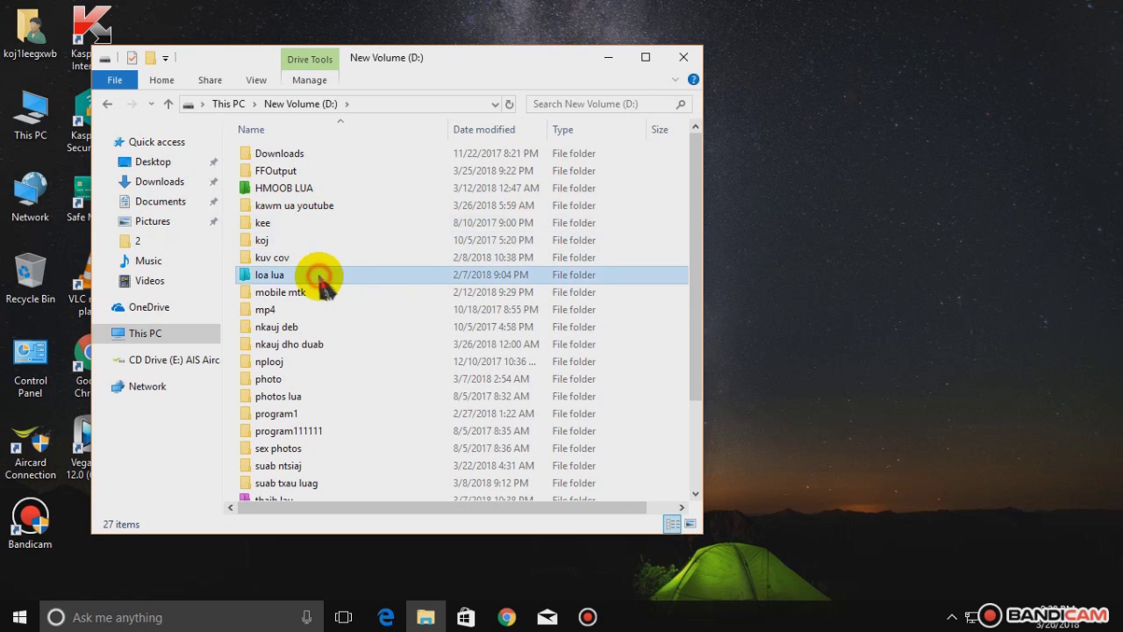
pyautogui.scroll(-2, 339, 376)
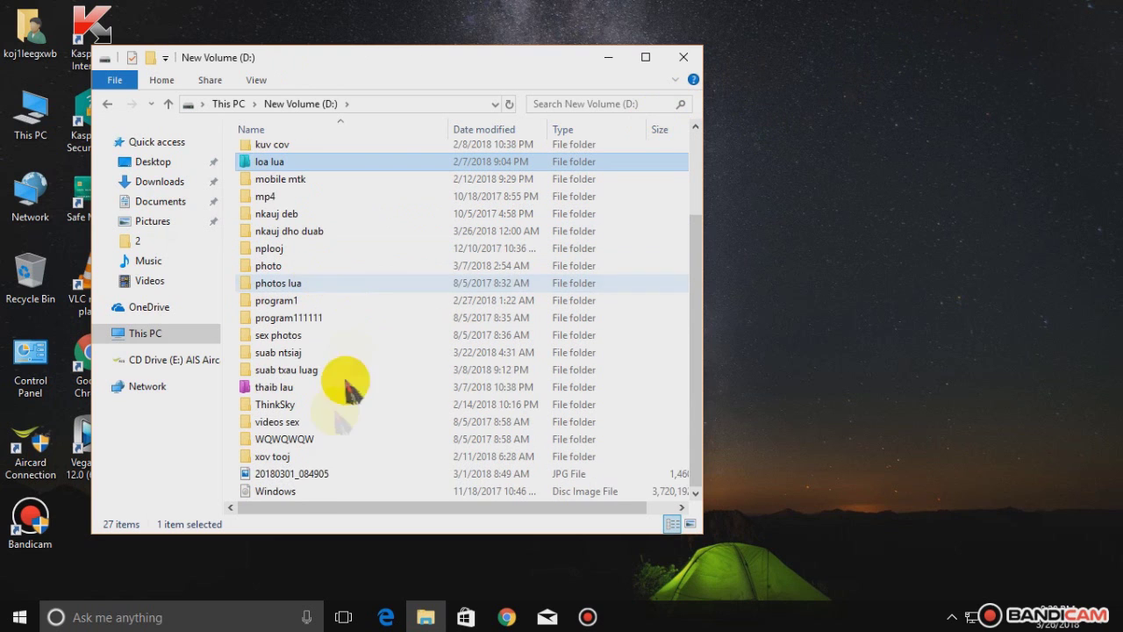
pyautogui.doubleClick(279, 300)
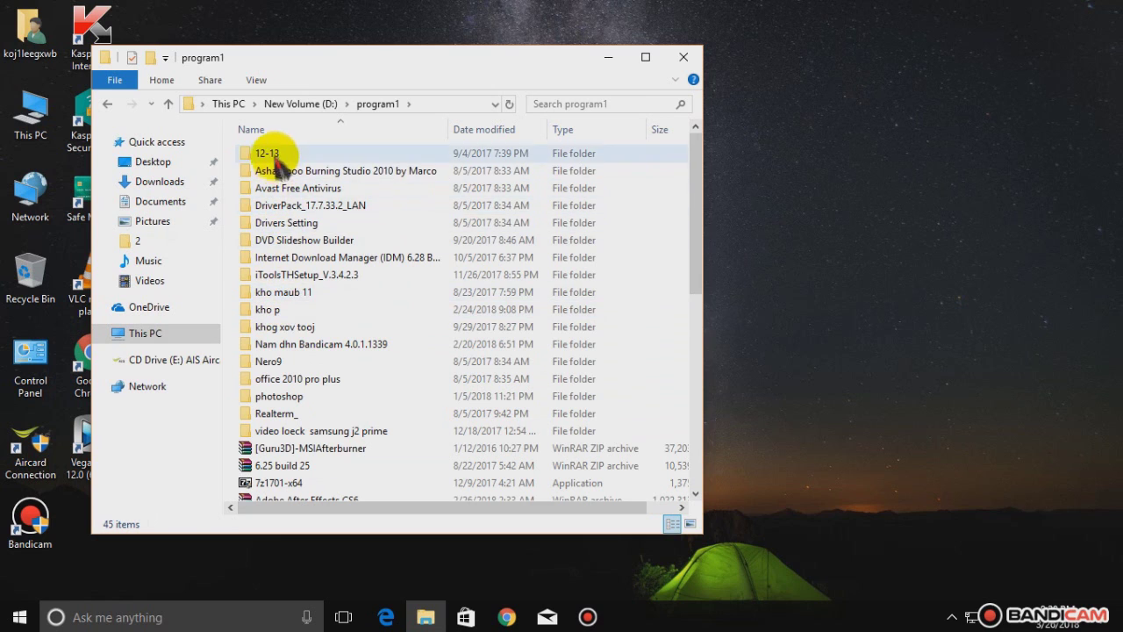
pyautogui.doubleClick(272, 153)
pyautogui.doubleClick(275, 155)
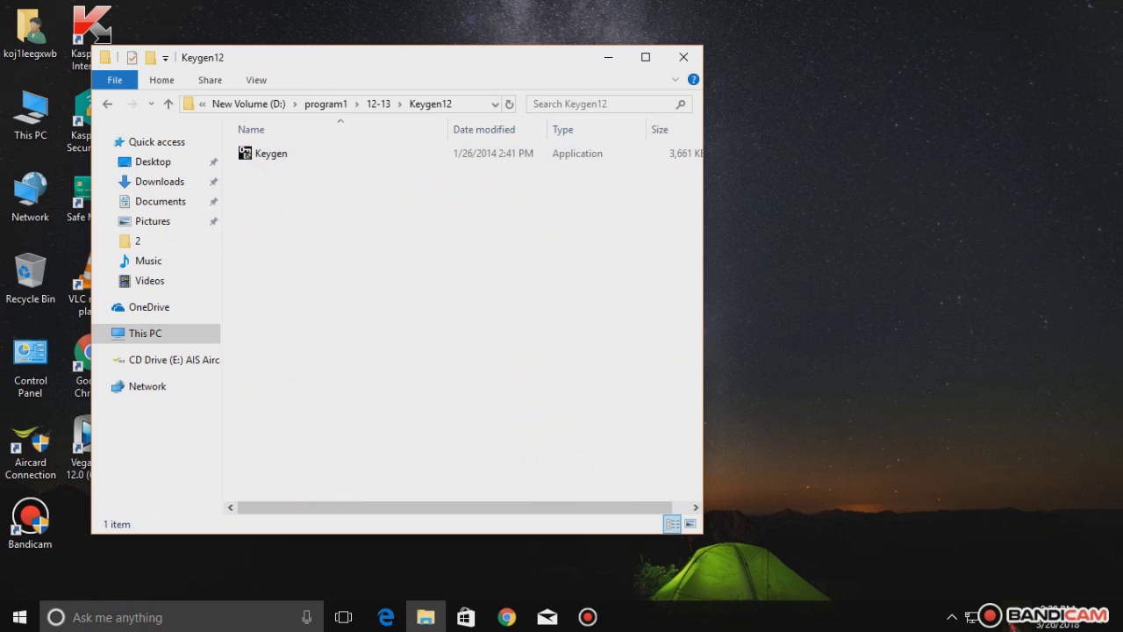
# - Expand the Star Telecom (HSPA) connection in the network list and turn on the mobile hotspot
pyautogui.click(972, 617)
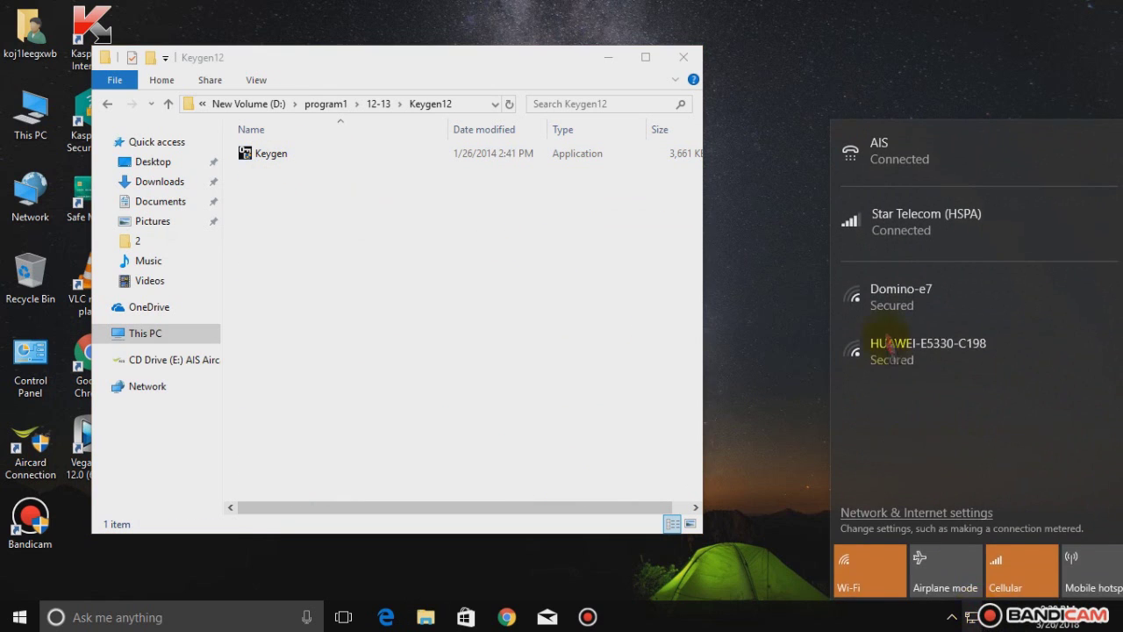
pyautogui.click(897, 242)
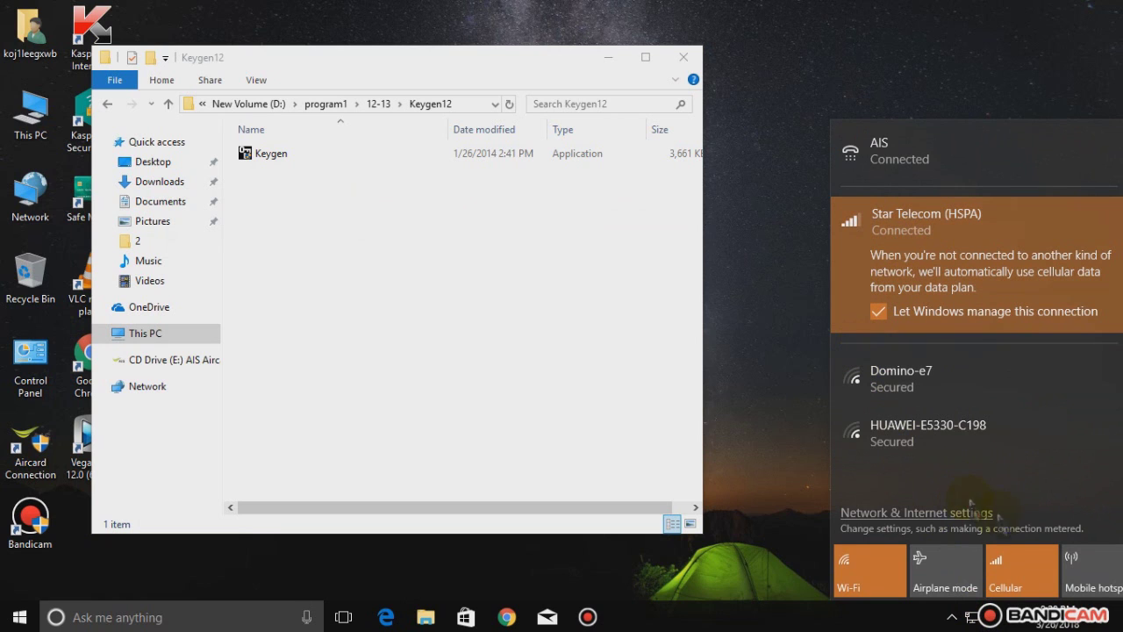
pyautogui.click(1023, 570)
pyautogui.click(1078, 587)
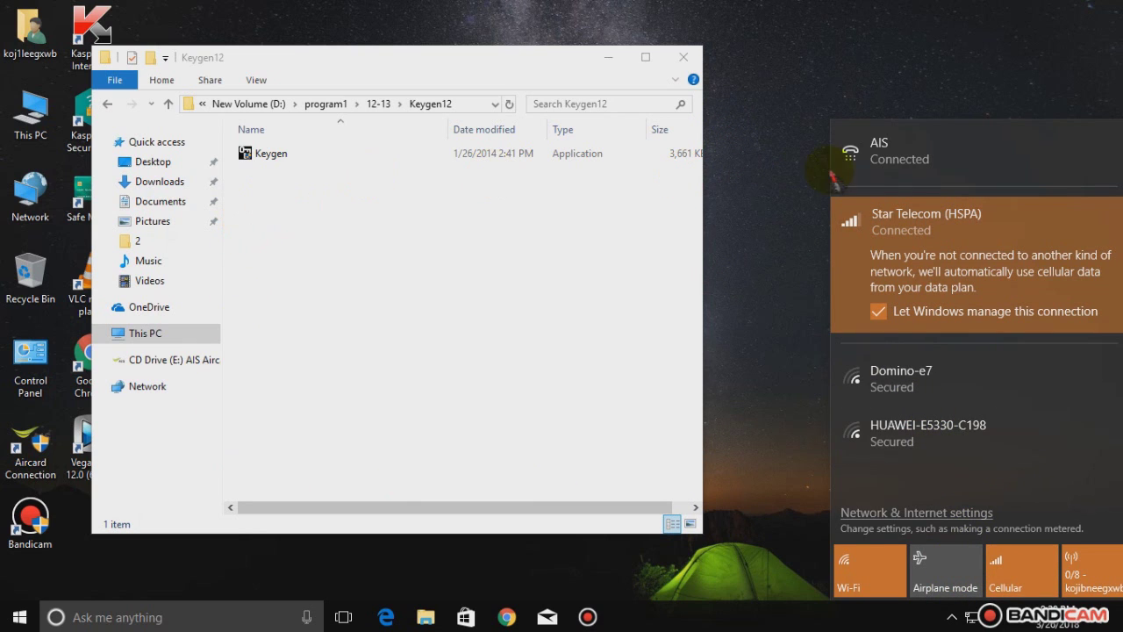
pyautogui.click(788, 136)
# - Run Keygen, move its window over the folder, and choose Vegas Pro 12.0 (64 bit) Series as the product name
pyautogui.click(271, 158)
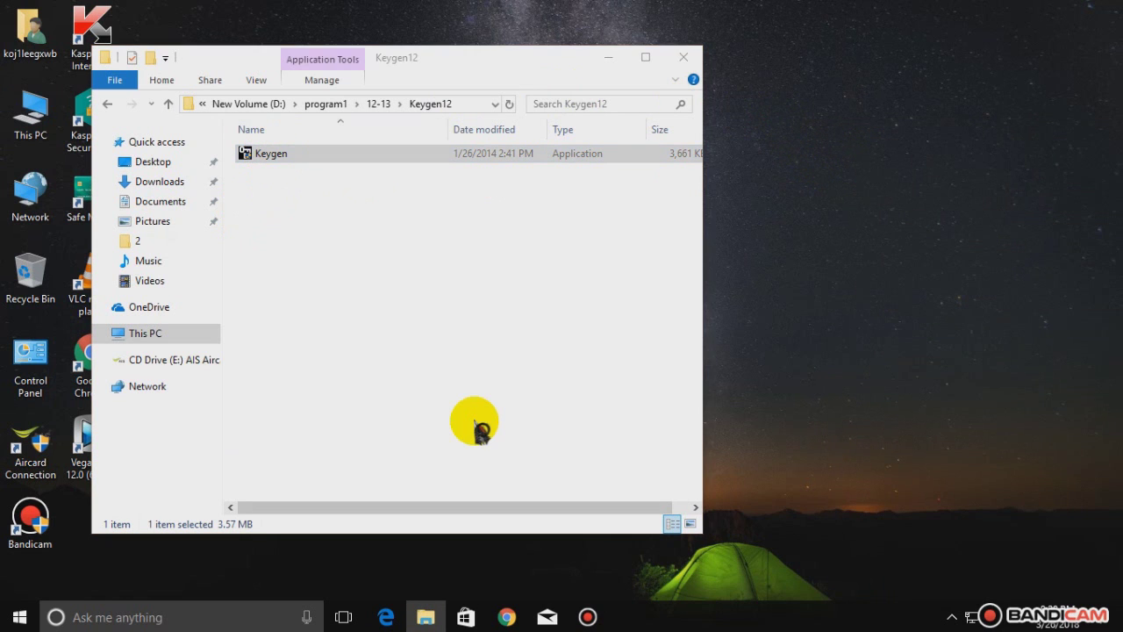
pyautogui.moveTo(588, 173); pyautogui.dragTo(368, 157)
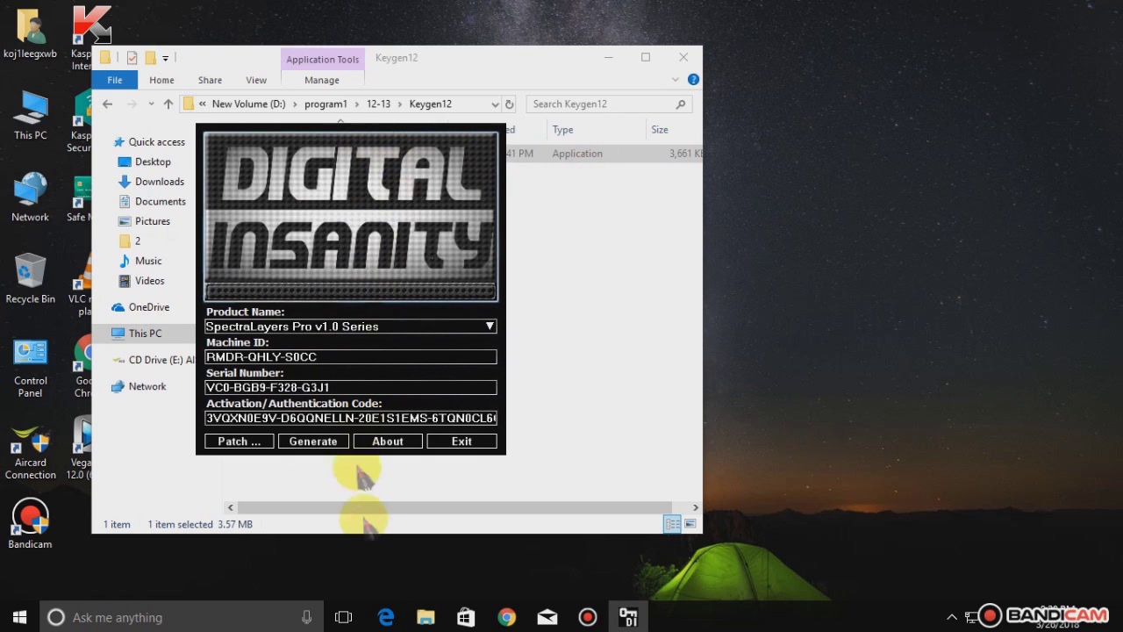
pyautogui.click(490, 327)
pyautogui.scroll(-2, 325, 406)
pyautogui.scroll(-5, 332, 409)
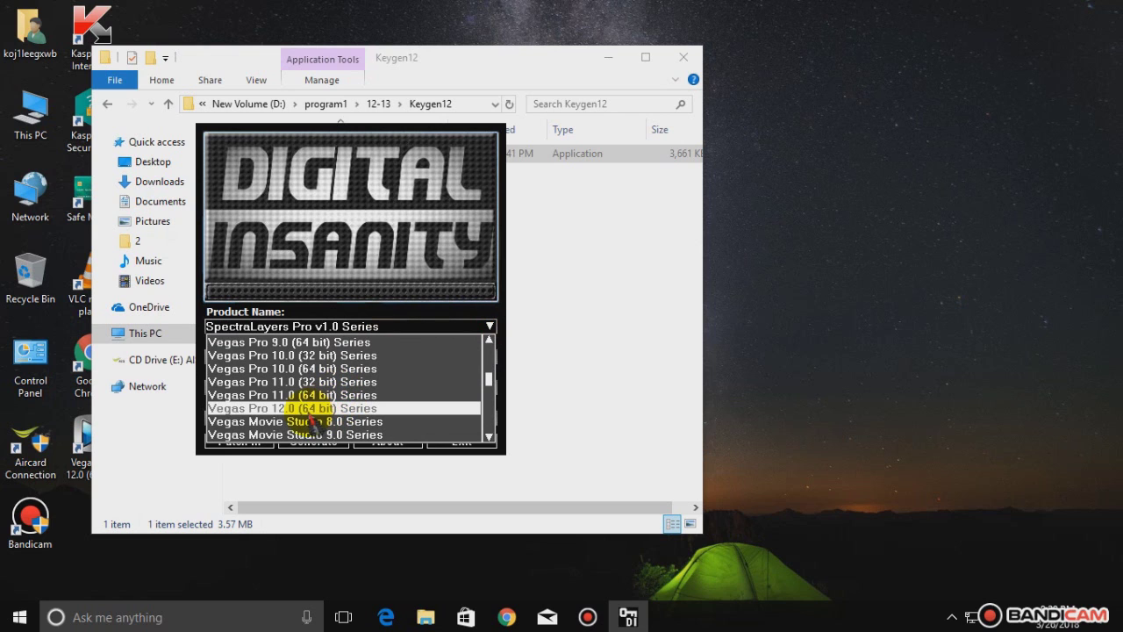
pyautogui.click(305, 409)
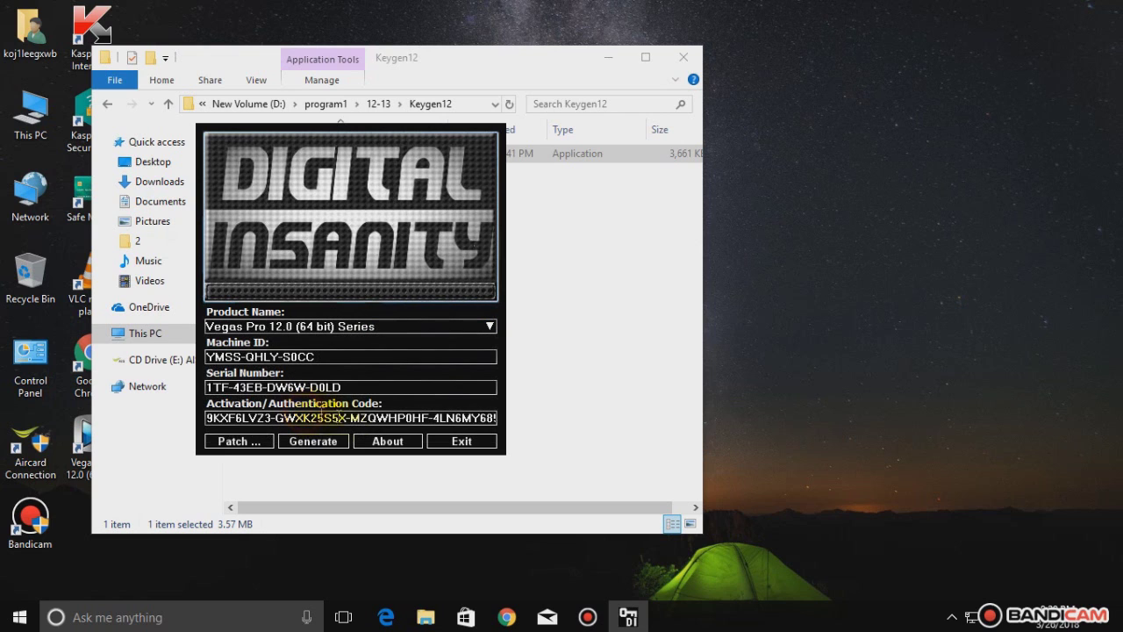
# - Start the patch and choose Local Disk (C:) > Program Files (x86) > Sony > Shared Plug-Ins for the Vegas Pro 12.0x installation directory prompt
pyautogui.click(225, 446)
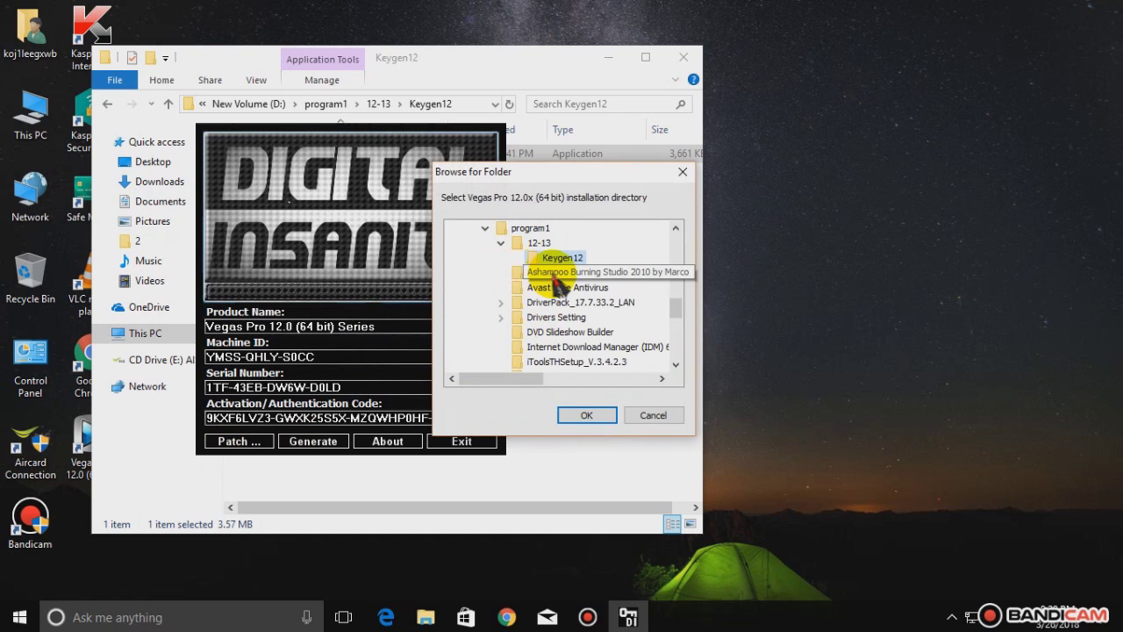
pyautogui.scroll(10, 549, 281)
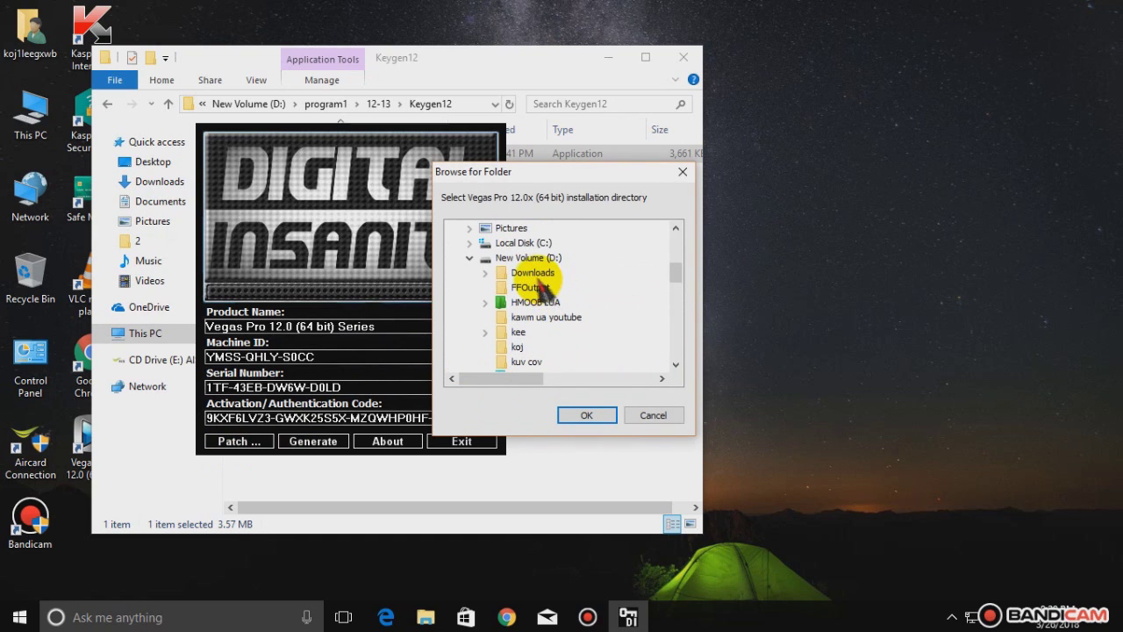
pyautogui.doubleClick(534, 246)
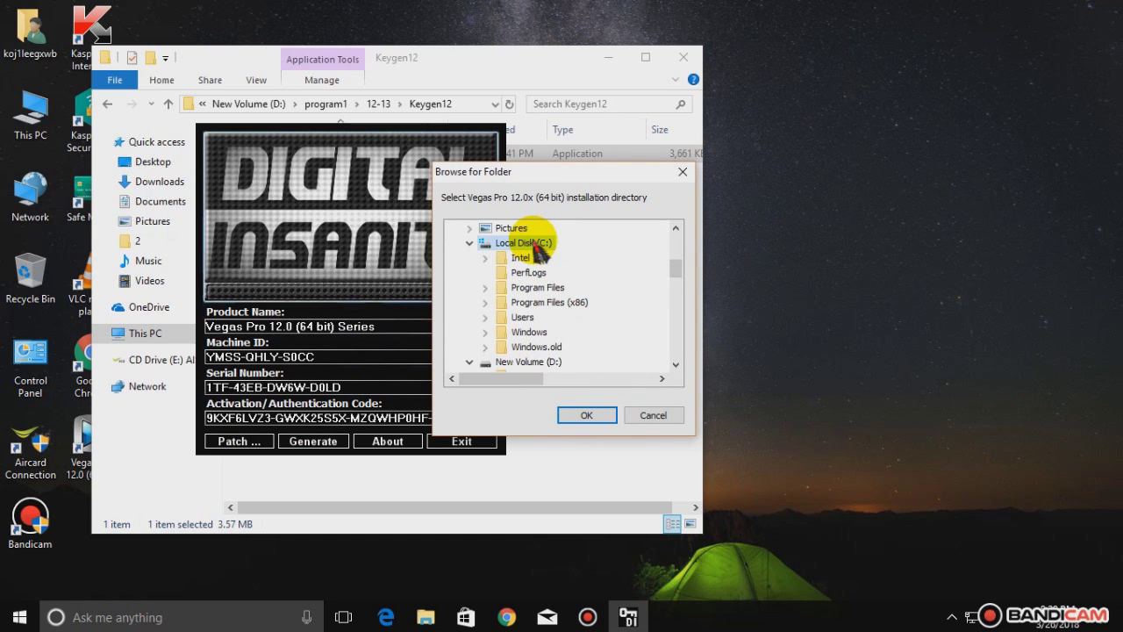
pyautogui.doubleClick(548, 302)
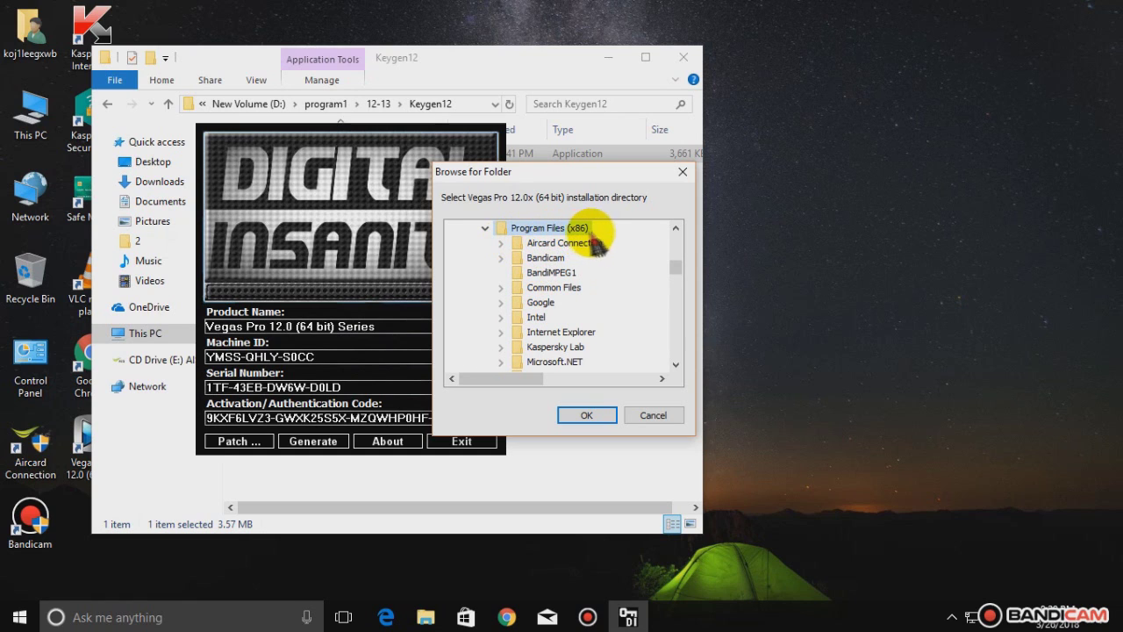
pyautogui.scroll(-2, 544, 320)
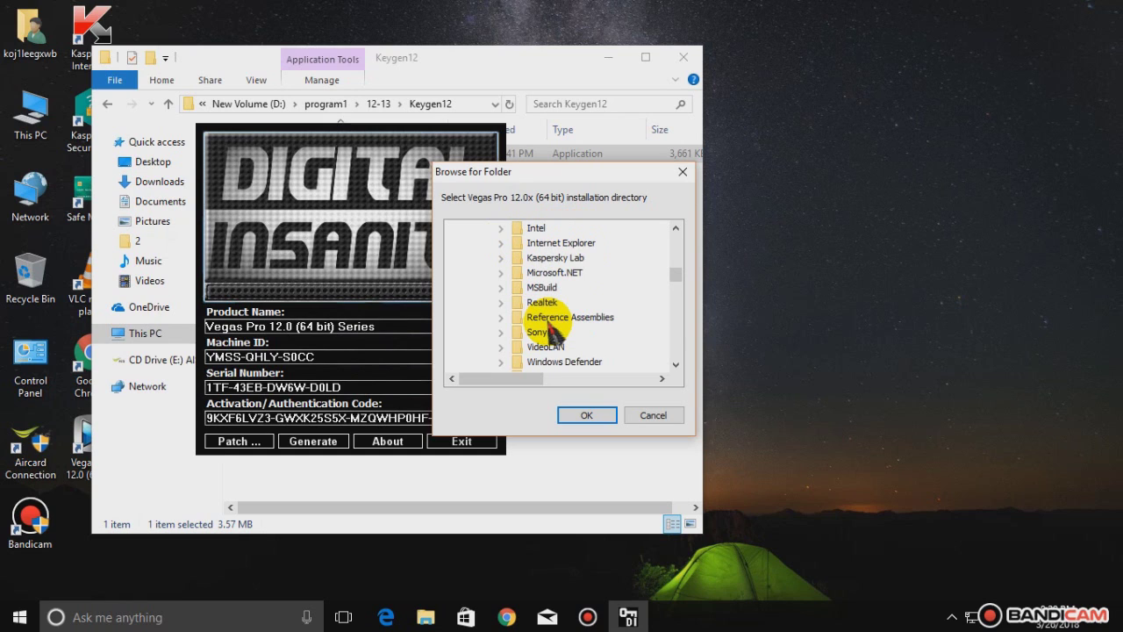
pyautogui.doubleClick(537, 332)
pyautogui.click(569, 348)
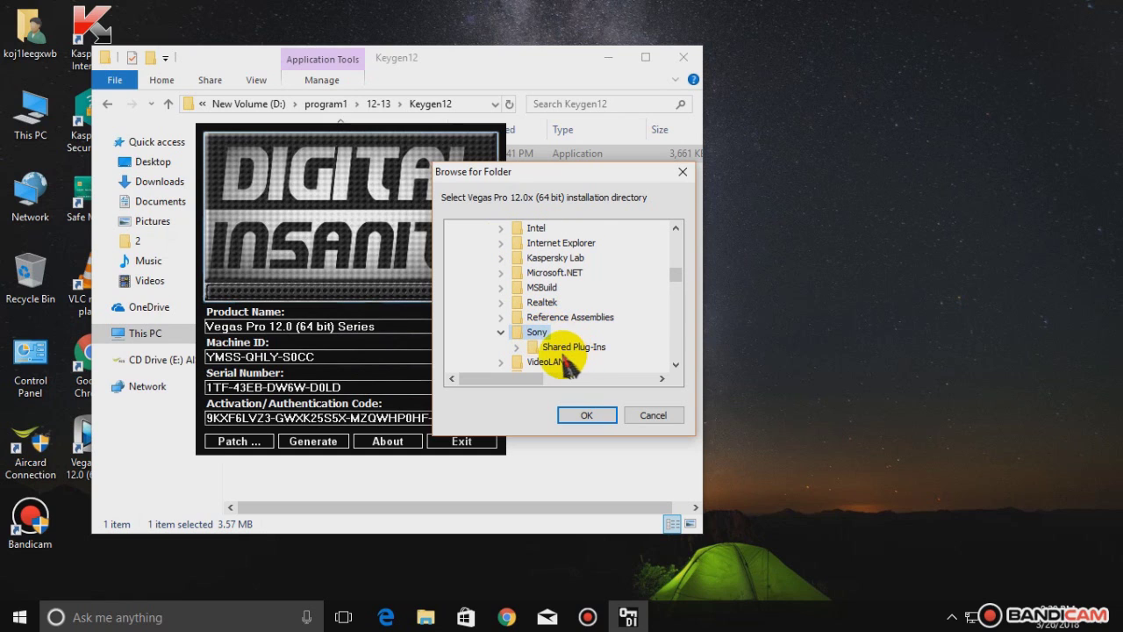
pyautogui.click(586, 415)
# - Choose Local Disk (C:) > Program Files > Sony > Vegas Pro 12.0 for the Shared Plug-Ins directory prompt and finish the patch
pyautogui.moveTo(672, 307); pyautogui.dragTo(678, 277)
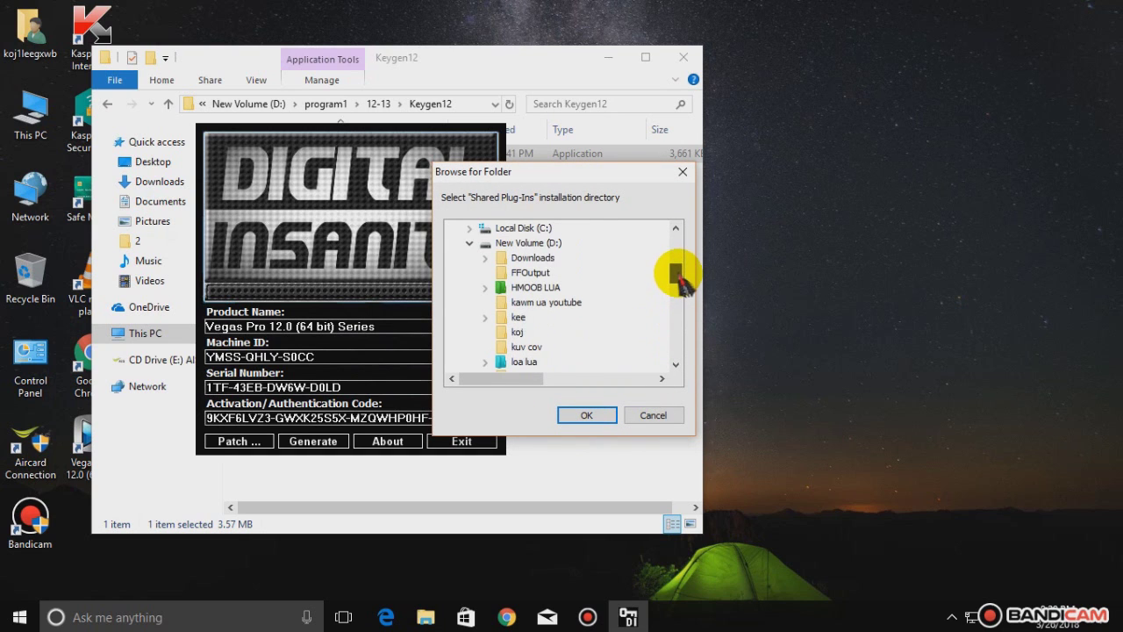
pyautogui.doubleClick(535, 228)
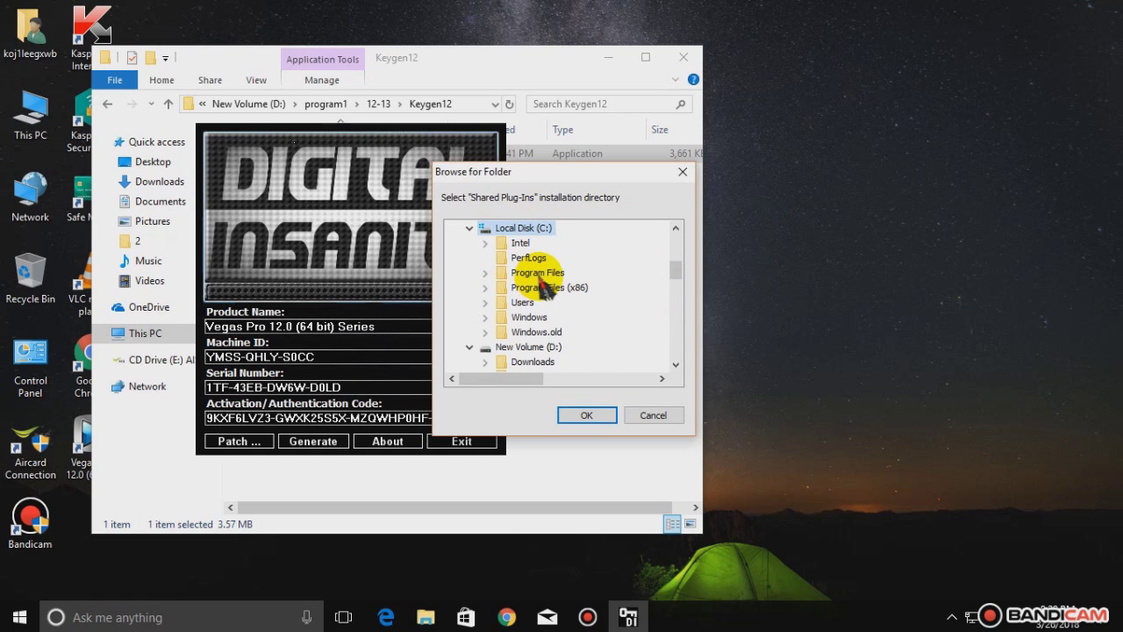
pyautogui.doubleClick(533, 273)
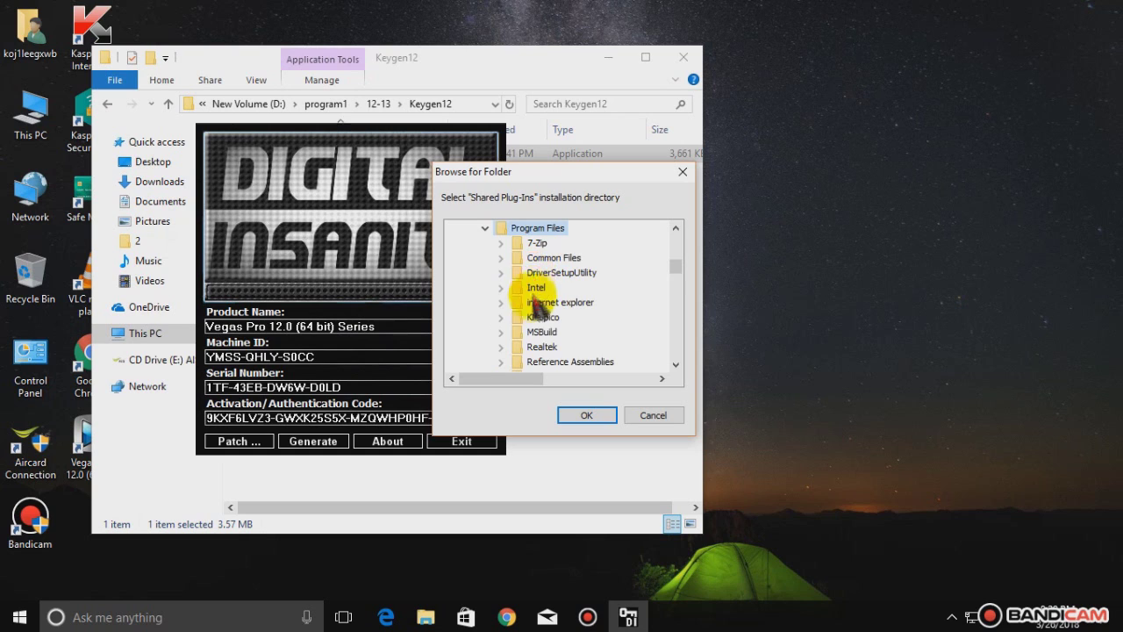
pyautogui.scroll(-1, 580, 323)
pyautogui.scroll(-1, 584, 327)
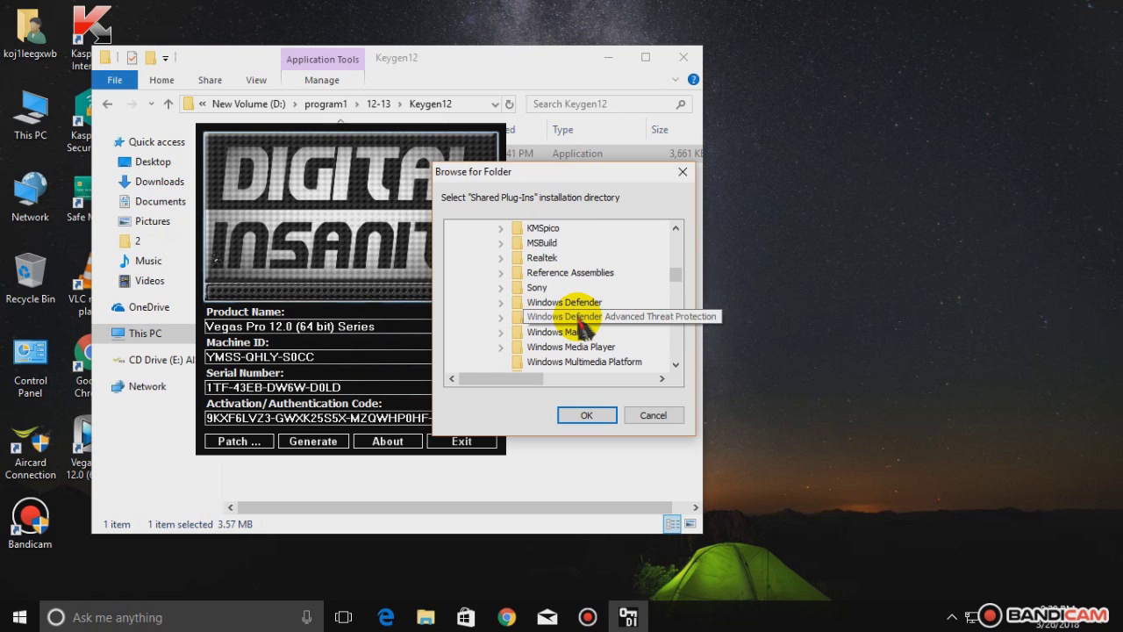
pyautogui.doubleClick(539, 288)
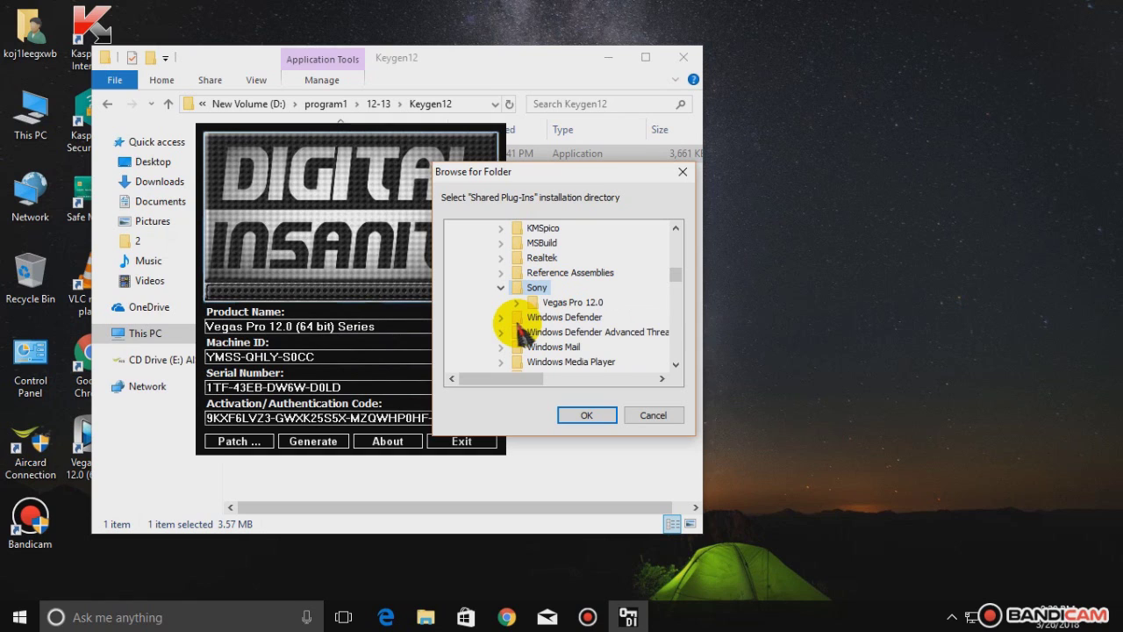
pyautogui.click(562, 302)
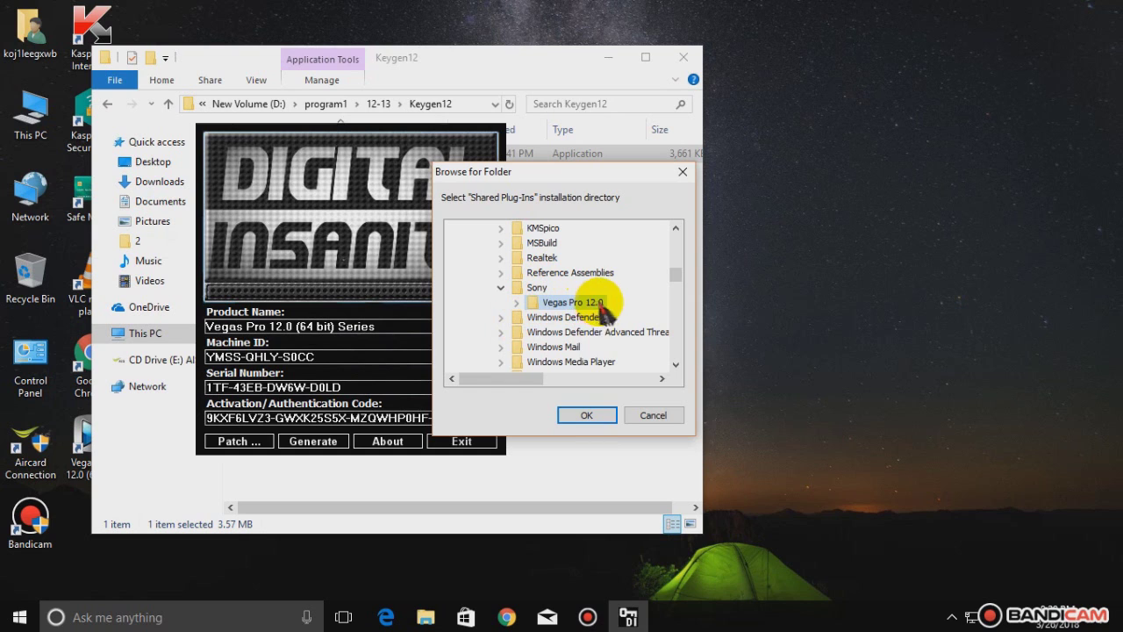
pyautogui.click(586, 415)
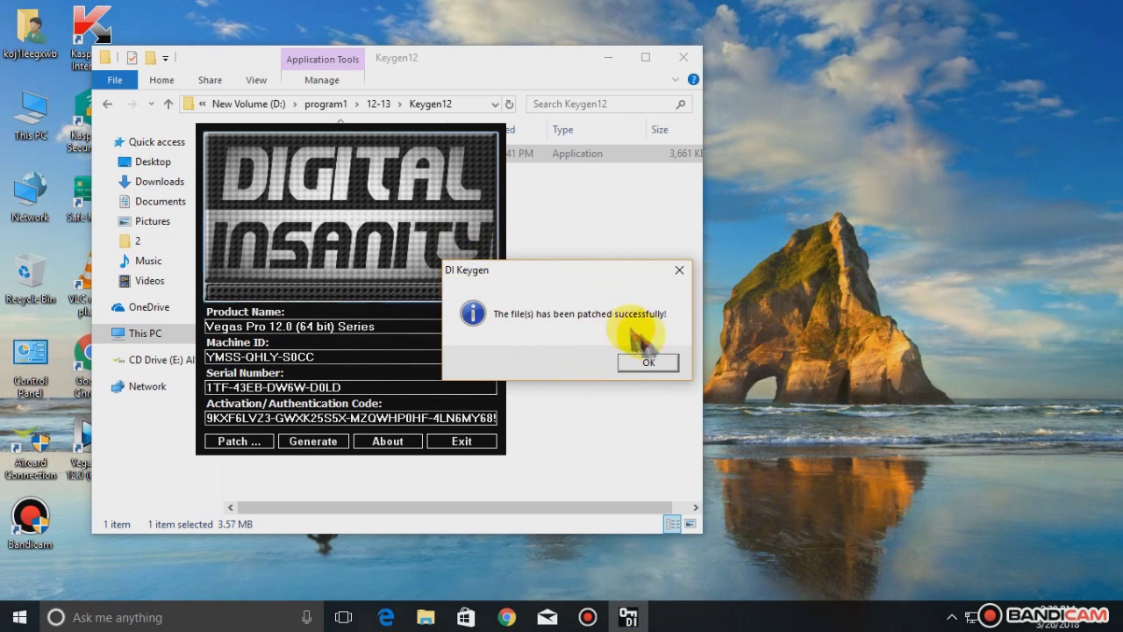
pyautogui.click(647, 363)
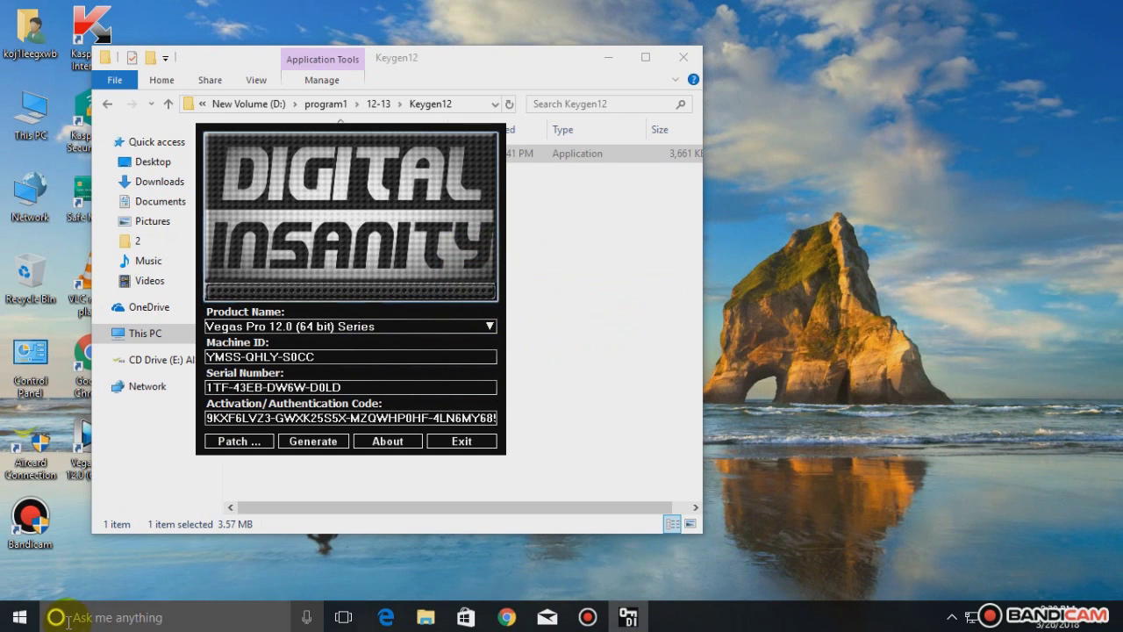
# - Launch Vegas Pro 12.0, continue to the serial number page, and move the registration window beside the keygen
pyautogui.doubleClick(86, 432)
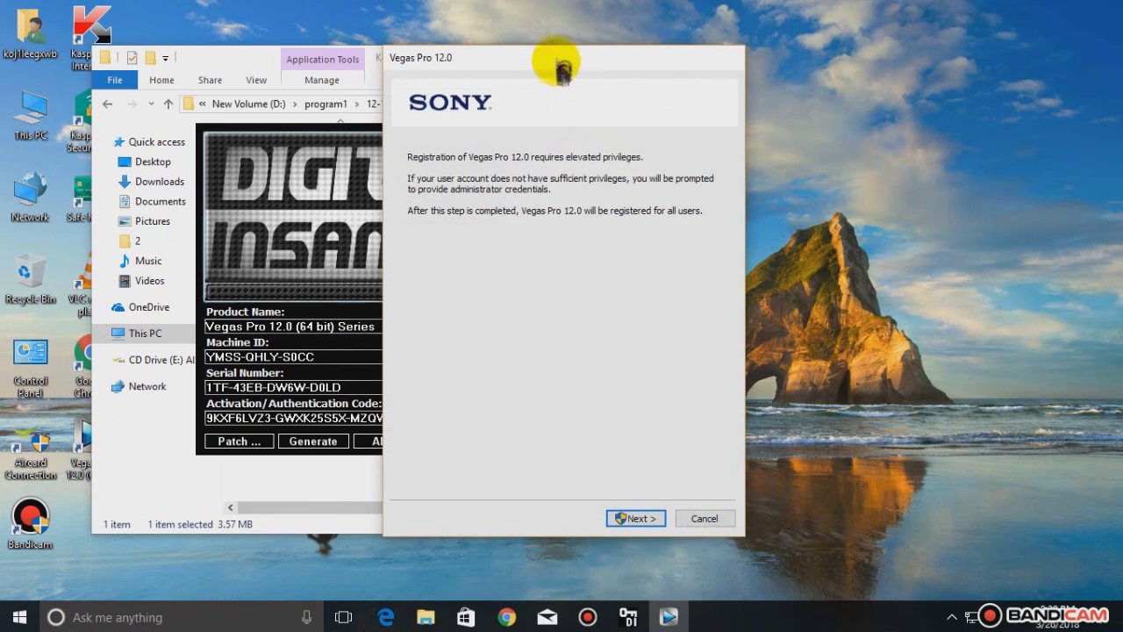
pyautogui.moveTo(557, 61); pyautogui.dragTo(732, 74)
pyautogui.click(821, 531)
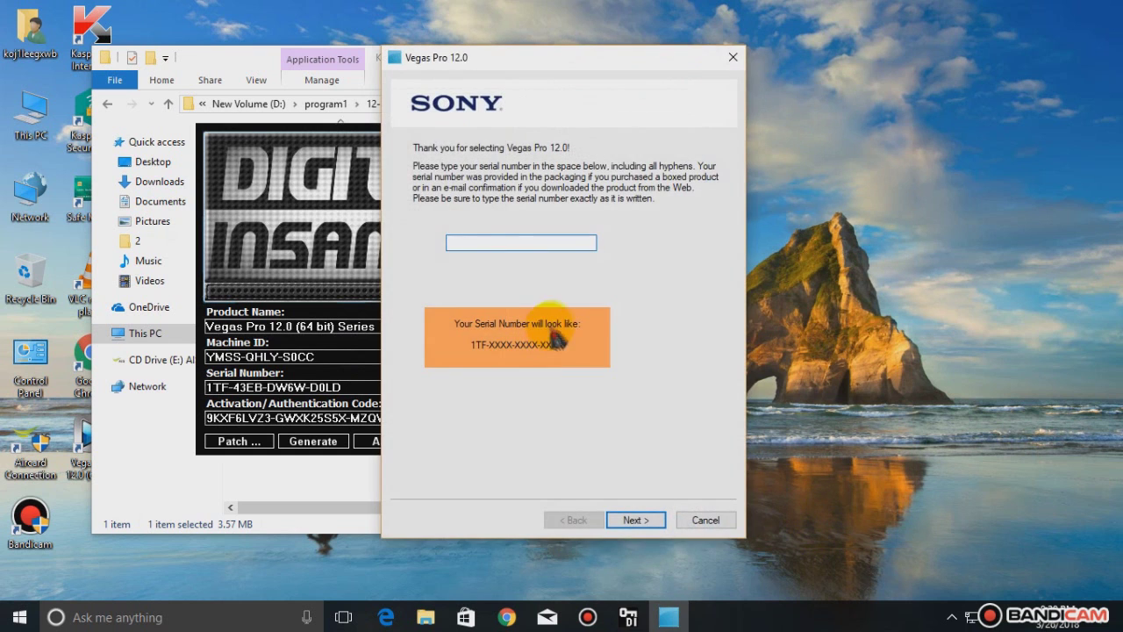
pyautogui.moveTo(466, 57); pyautogui.dragTo(639, 55)
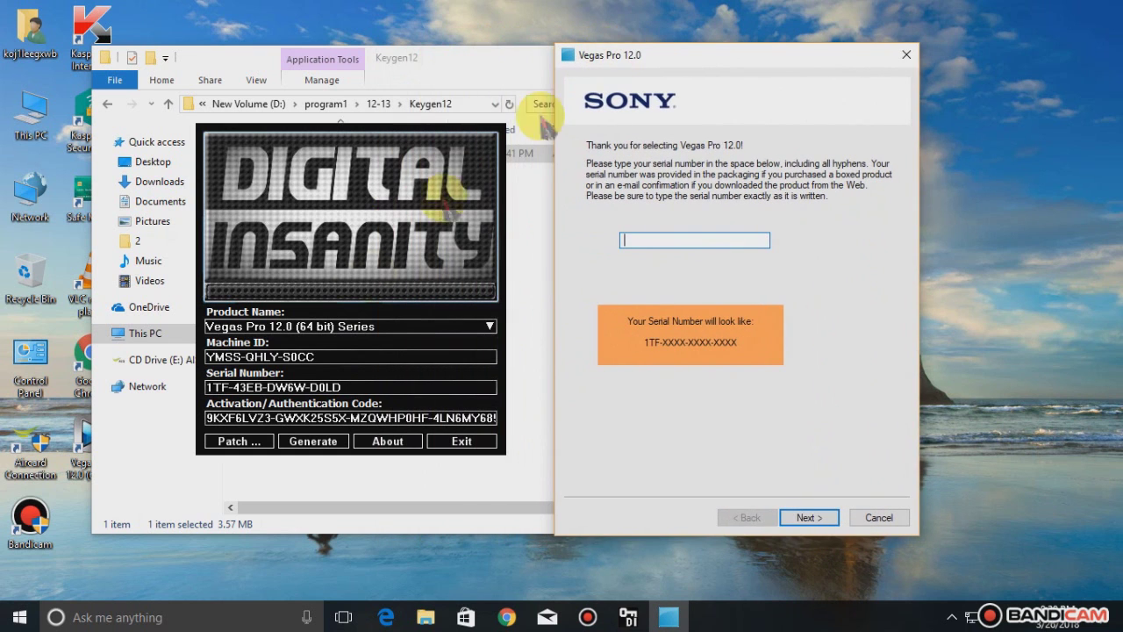
# - Copy the serial number from the keygen into the Vegas Pro serial number field and continue
pyautogui.click(356, 387)
pyautogui.moveTo(355, 387); pyautogui.dragTo(227, 372)
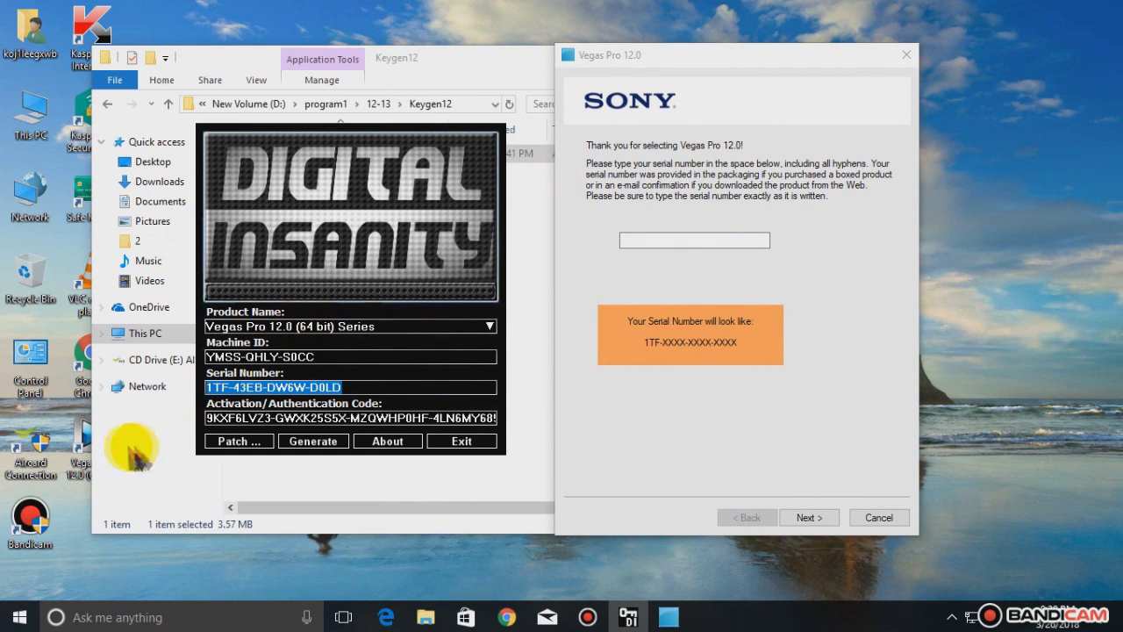
pyautogui.rightClick(315, 390)
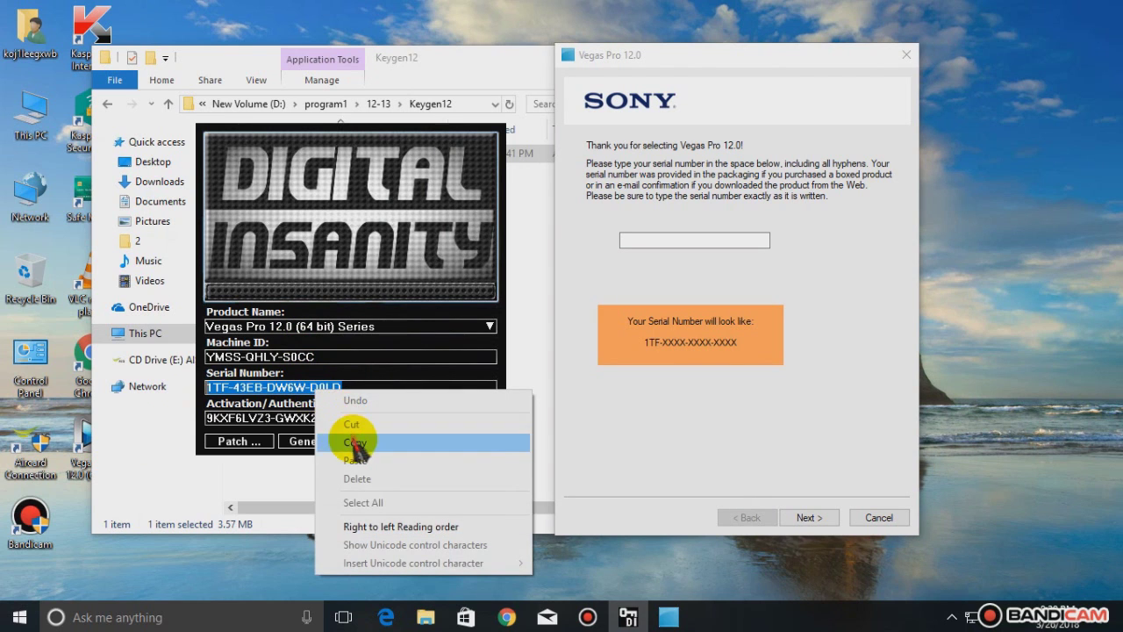
pyautogui.click(343, 440)
pyautogui.click(647, 240)
pyautogui.rightClick(646, 244)
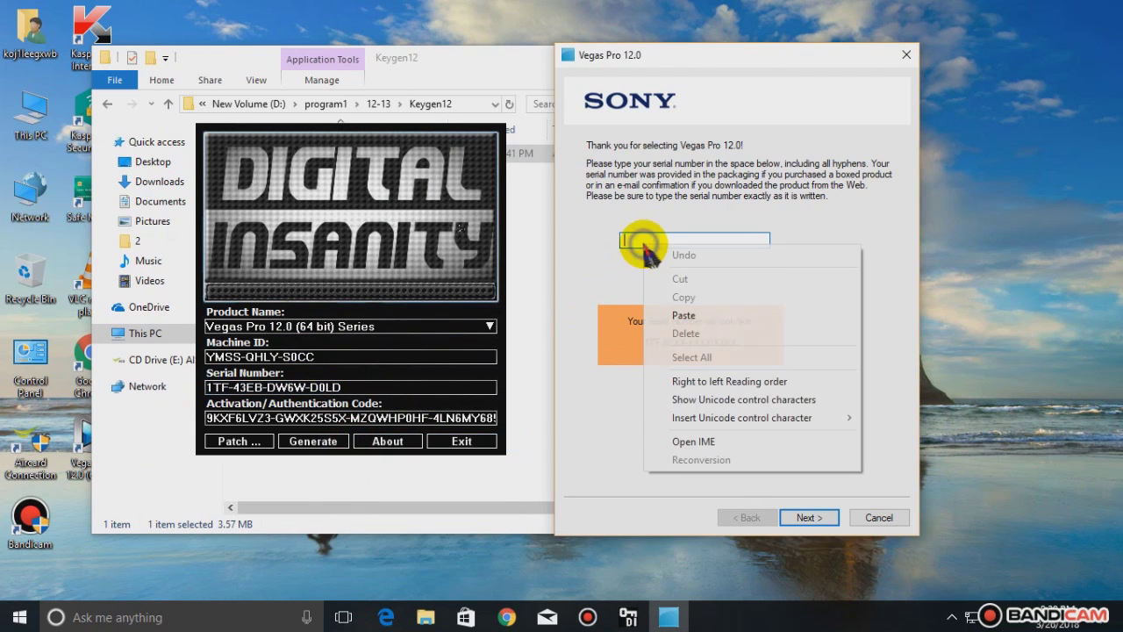
pyautogui.click(676, 316)
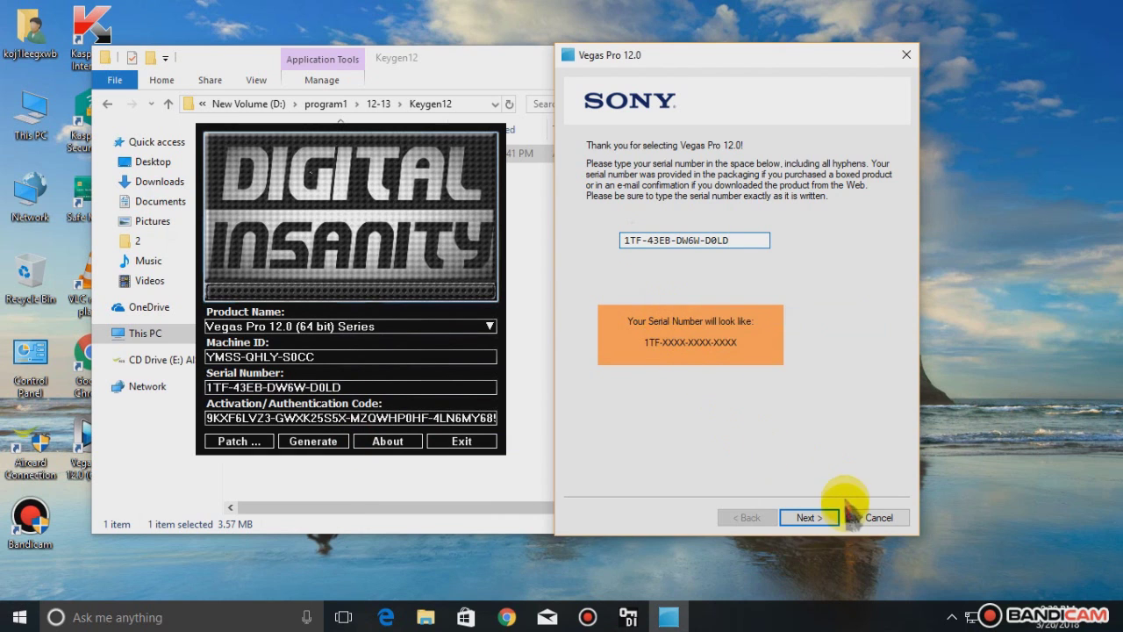
pyautogui.click(825, 518)
# - Choose to register from another computer and continue to the registration information form
pyautogui.click(434, 266)
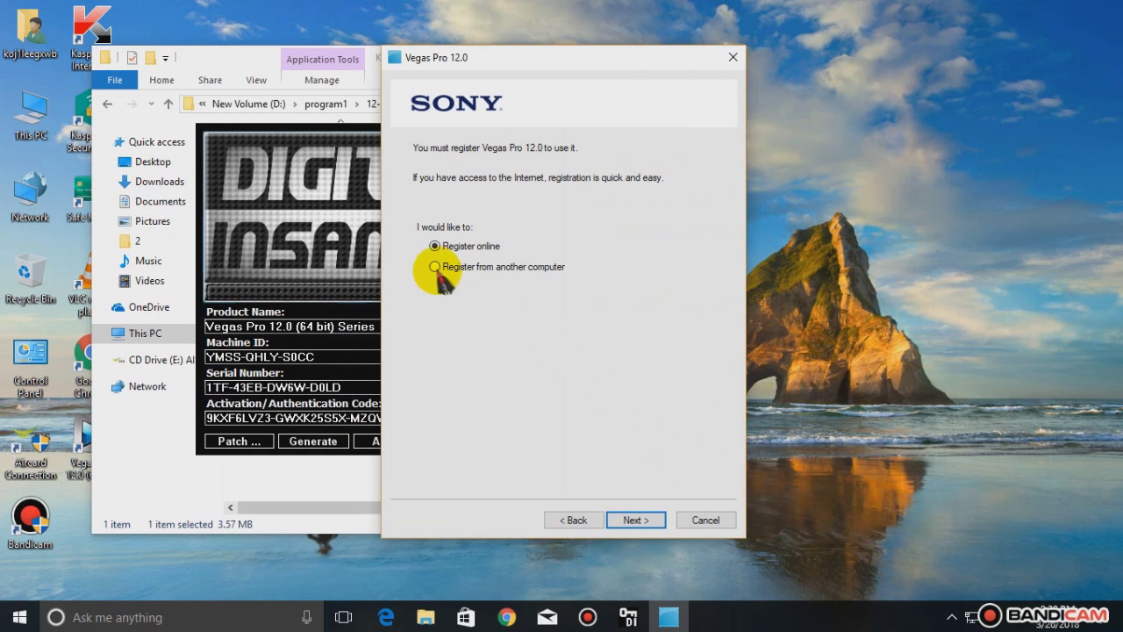
pyautogui.click(639, 520)
pyautogui.click(639, 519)
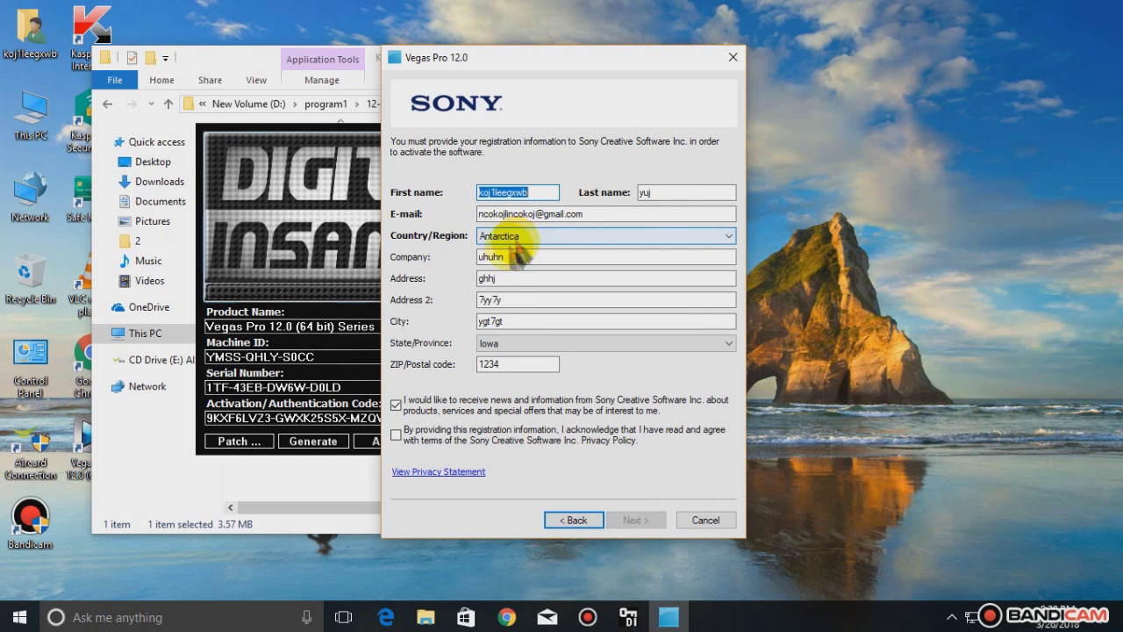
# - Set State/Province to North Dakota and accept the Sony Creative Software privacy policy terms
pyautogui.click(493, 347)
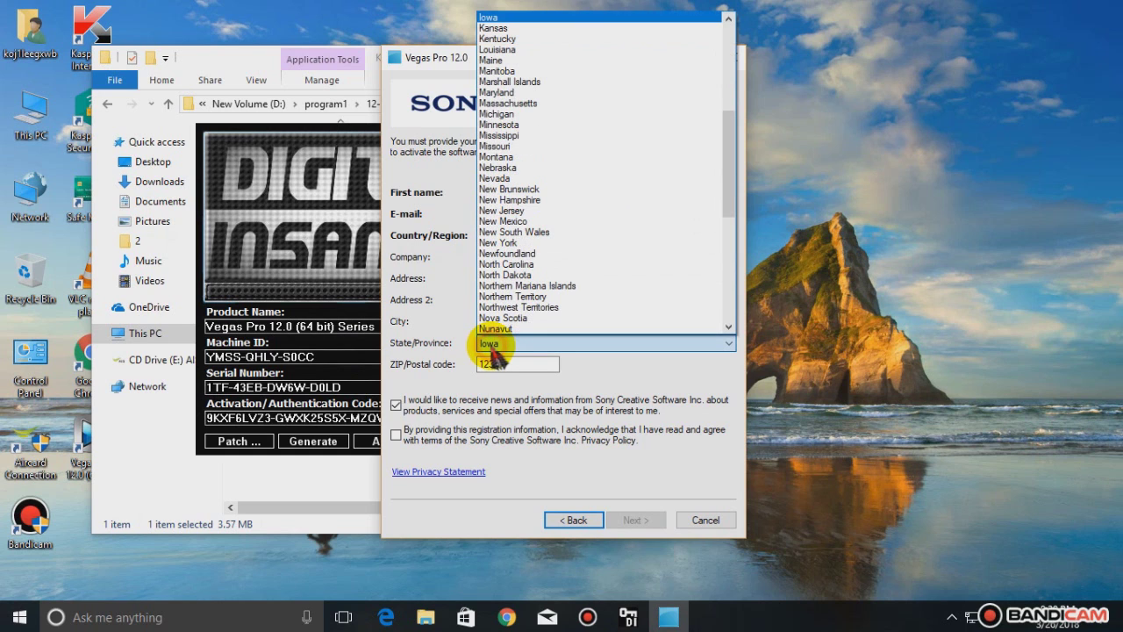
pyautogui.click(489, 274)
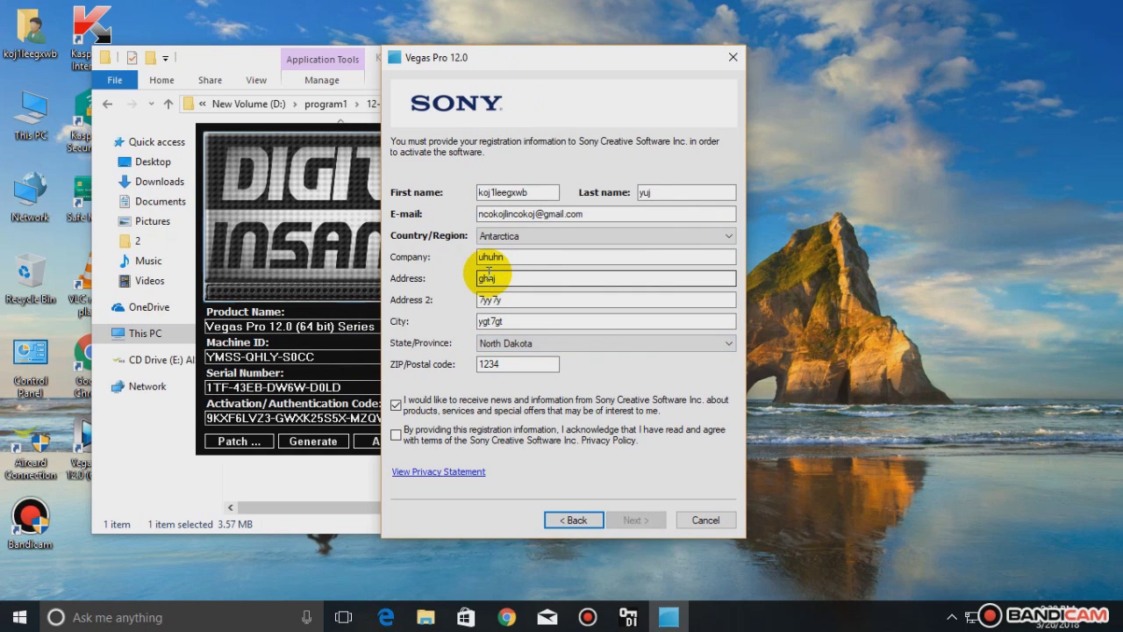
pyautogui.click(487, 363)
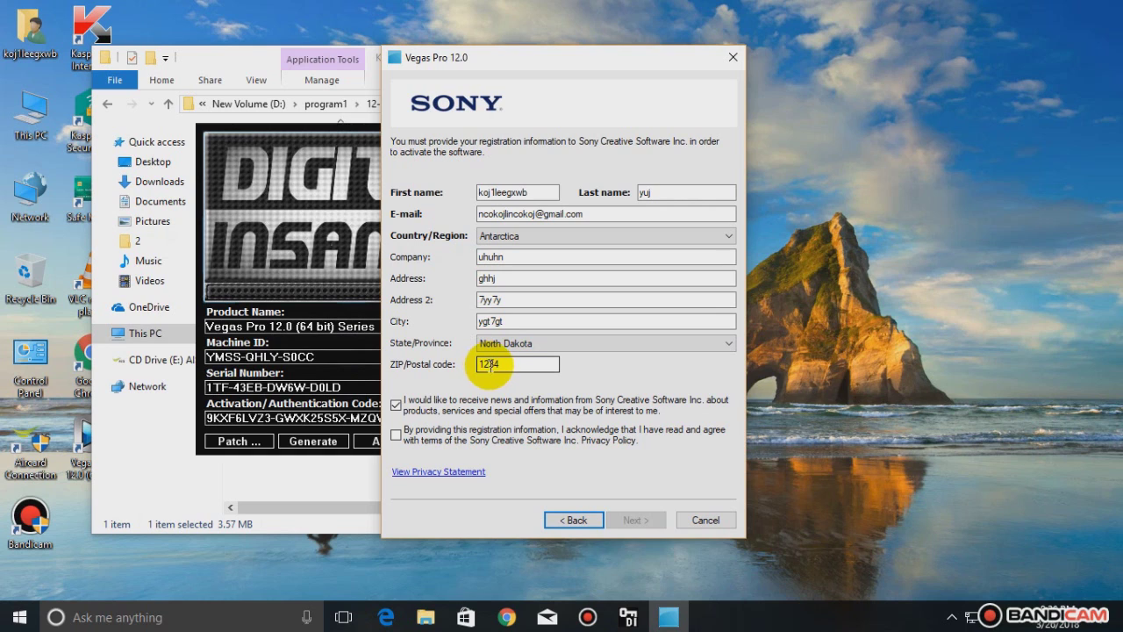
pyautogui.click(395, 434)
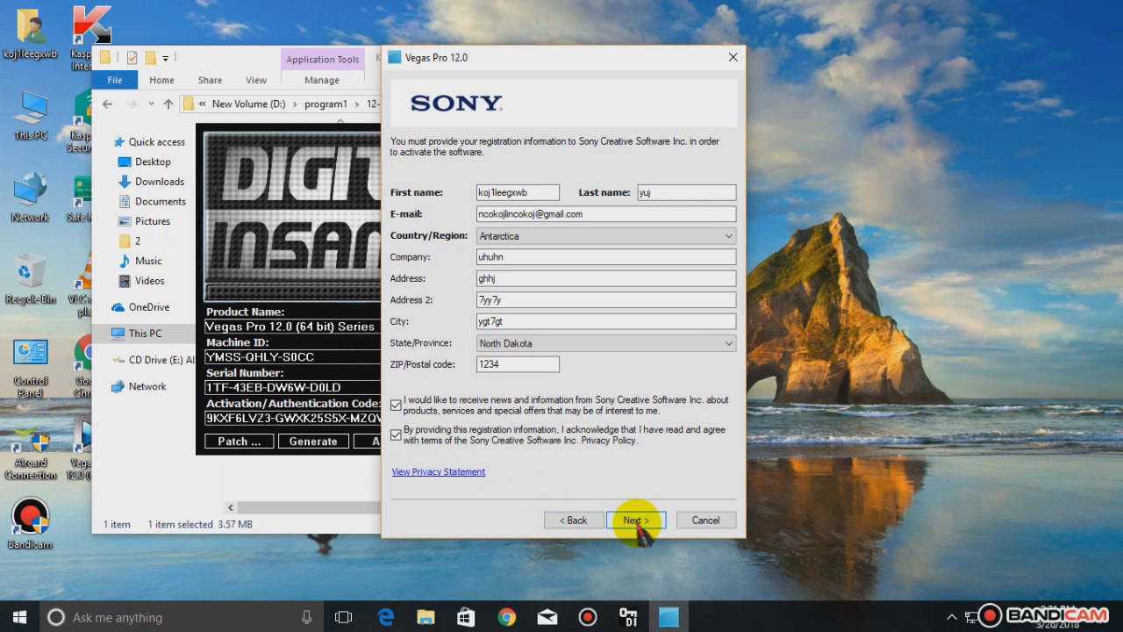
pyautogui.click(395, 434)
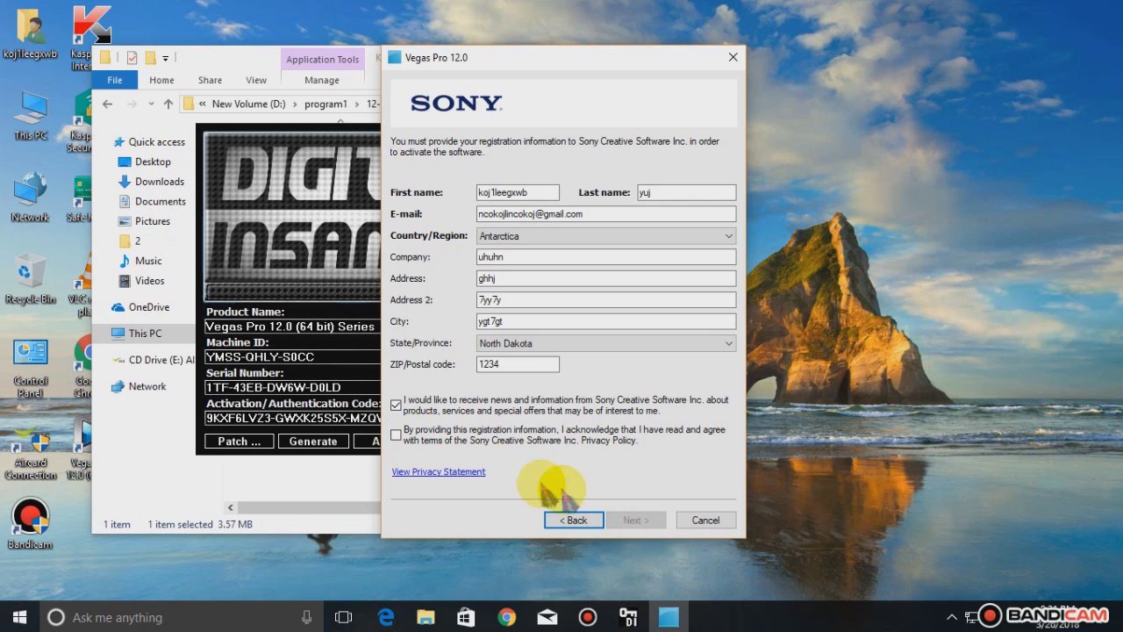
pyautogui.click(396, 433)
# - Save the registration file as Register Vegas Pro in Documents and continue to the authentication code page
pyautogui.click(617, 522)
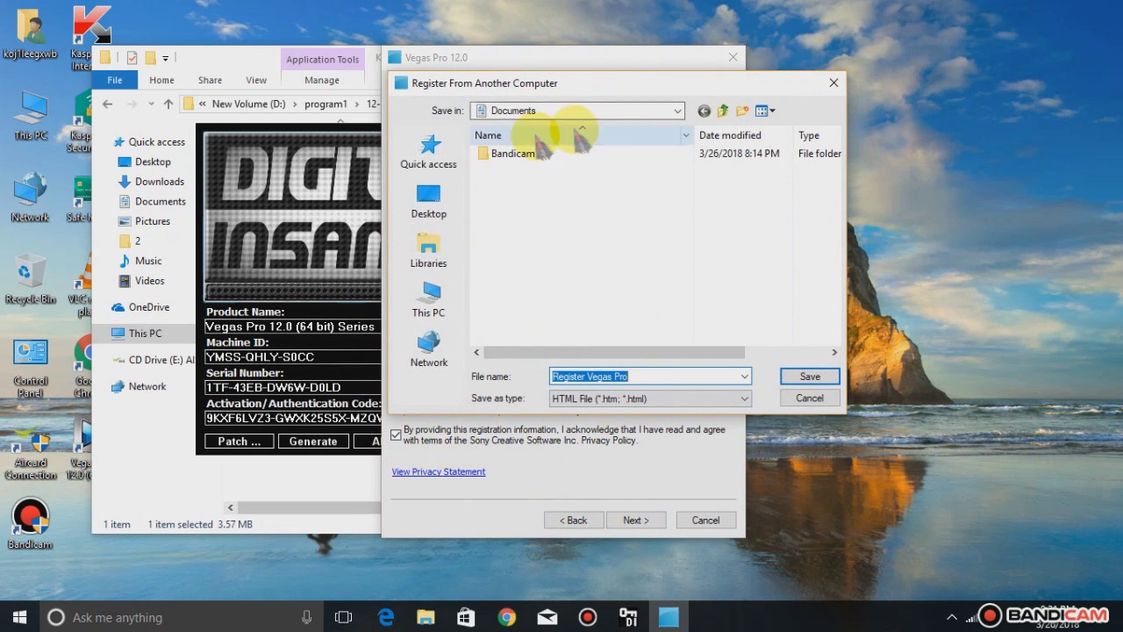
pyautogui.click(809, 376)
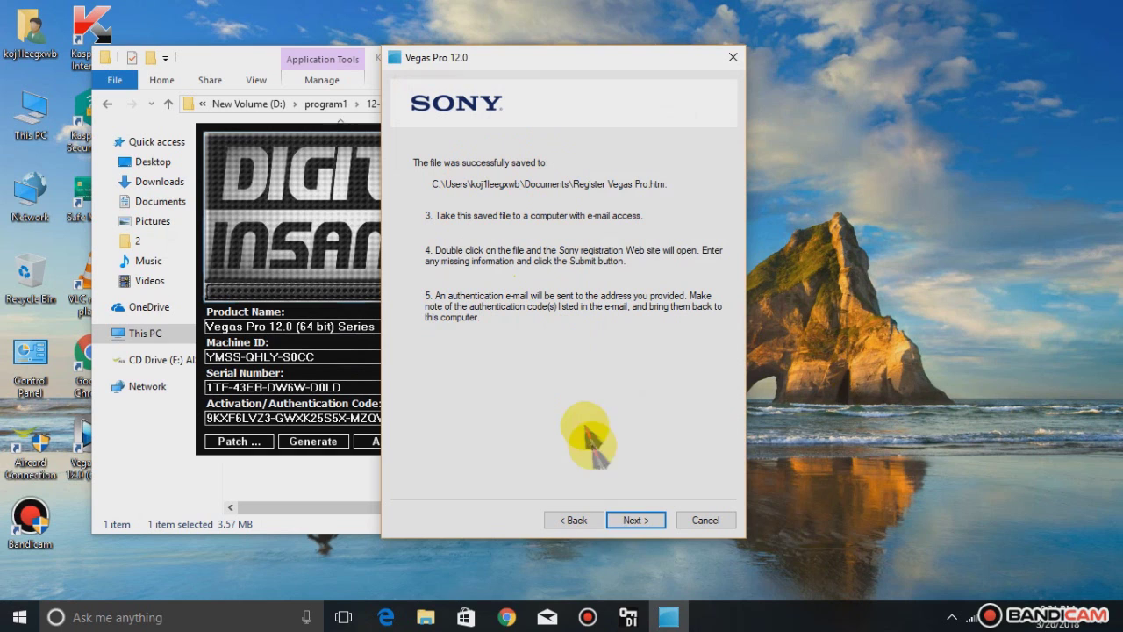
pyautogui.click(637, 520)
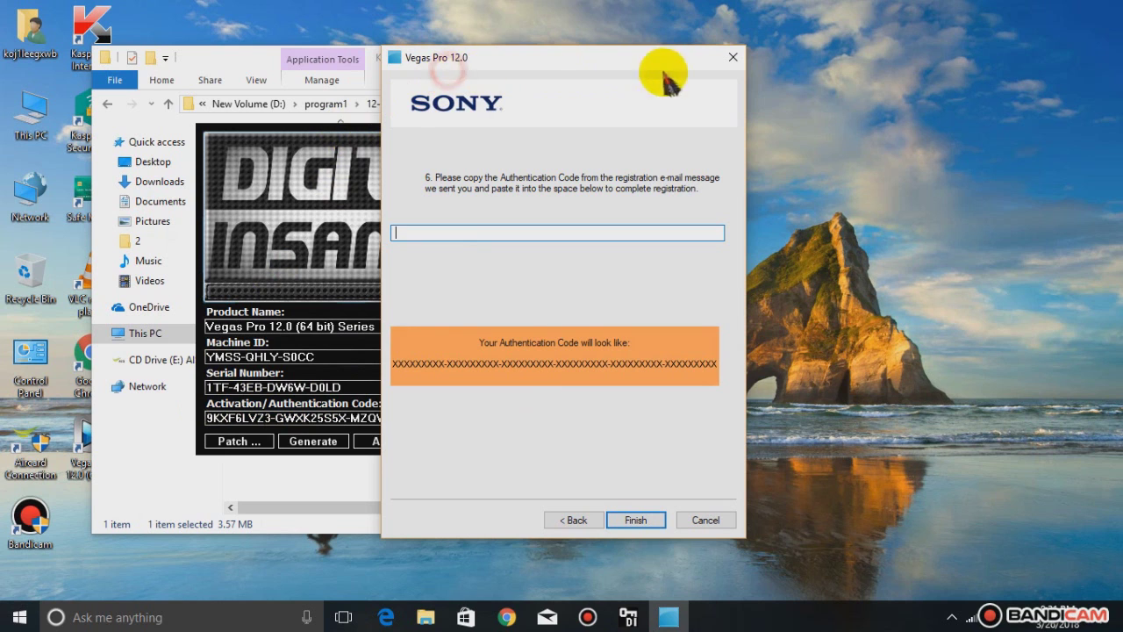
# - Copy the full activation/authentication code from the keygen into the Vegas Pro authentication code field
pyautogui.moveTo(574, 57); pyautogui.dragTo(788, 63)
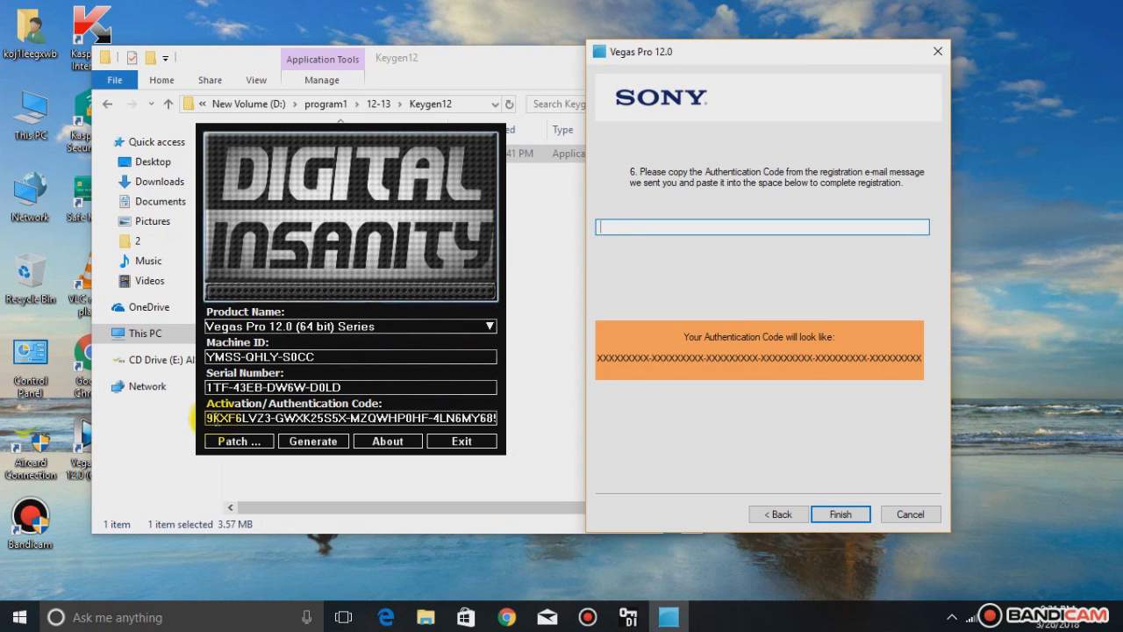
pyautogui.moveTo(195, 418); pyautogui.dragTo(532, 426)
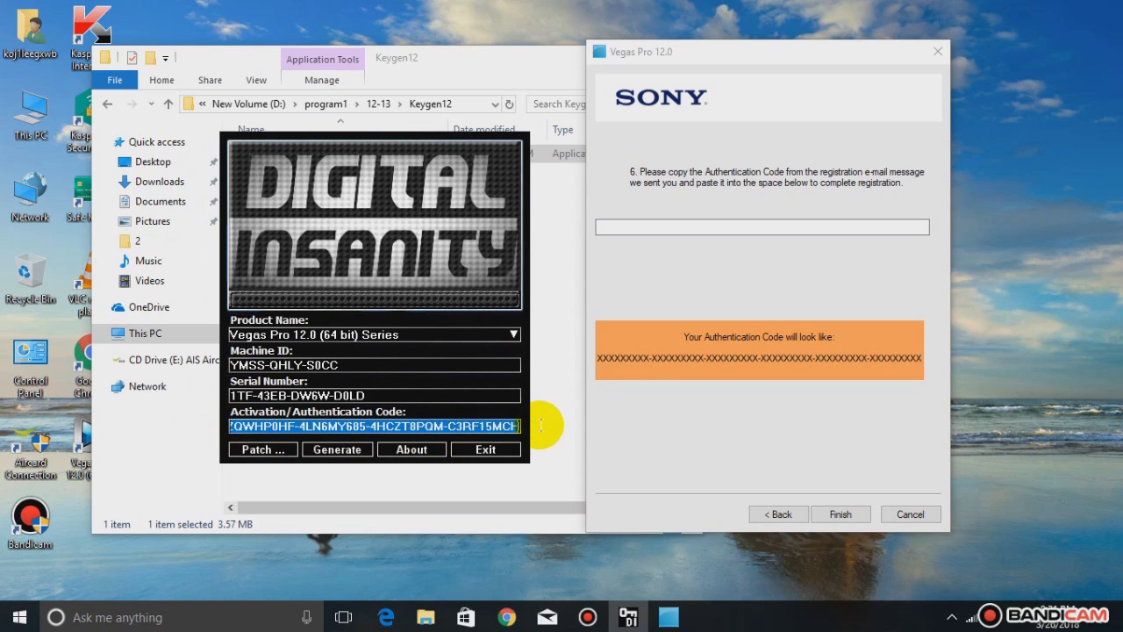
pyautogui.rightClick(455, 430)
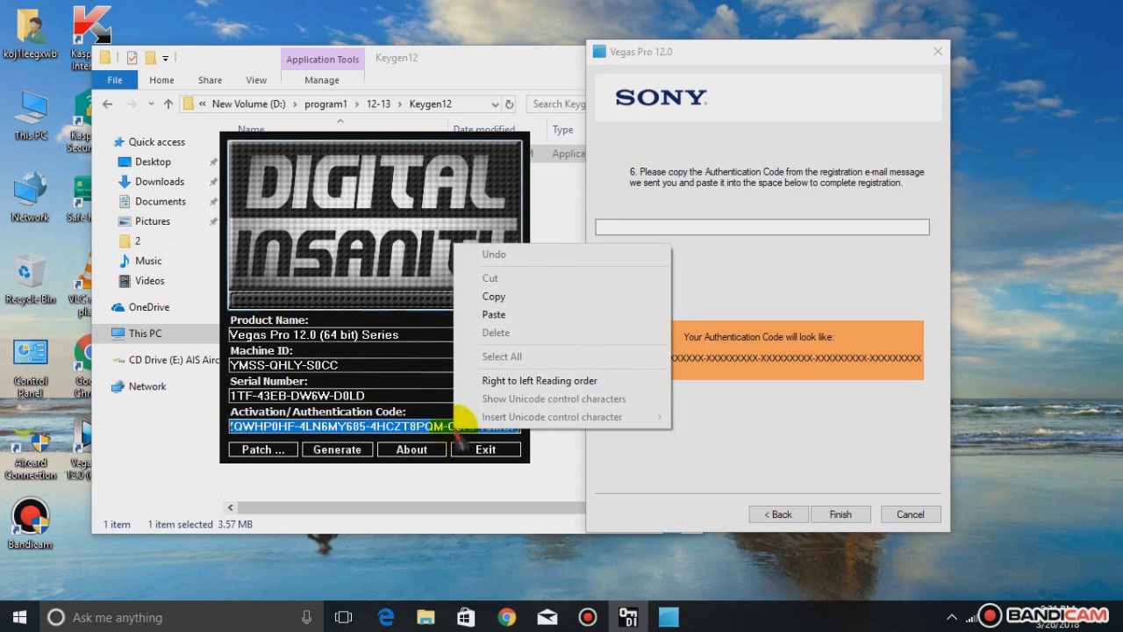
pyautogui.click(495, 298)
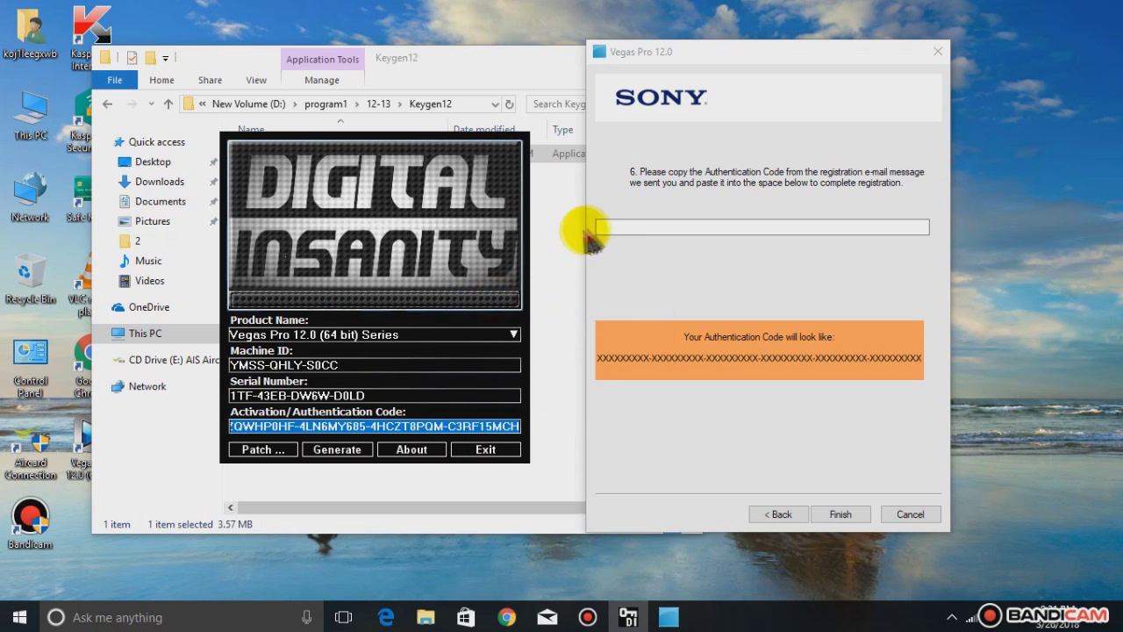
pyautogui.click(606, 226)
pyautogui.rightClick(616, 230)
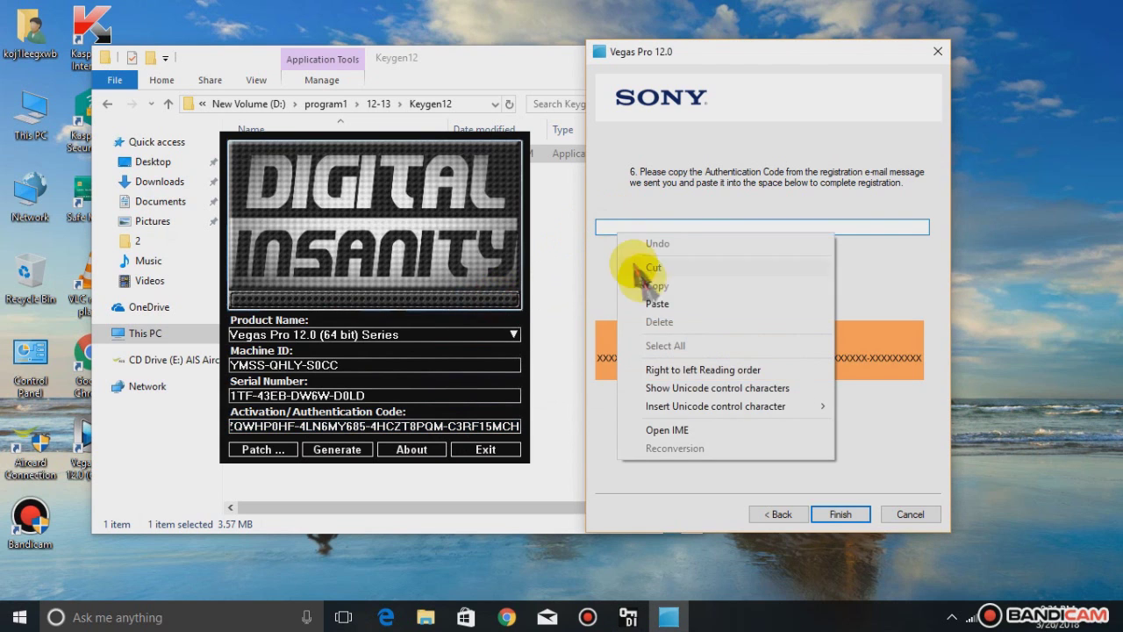
pyautogui.click(667, 303)
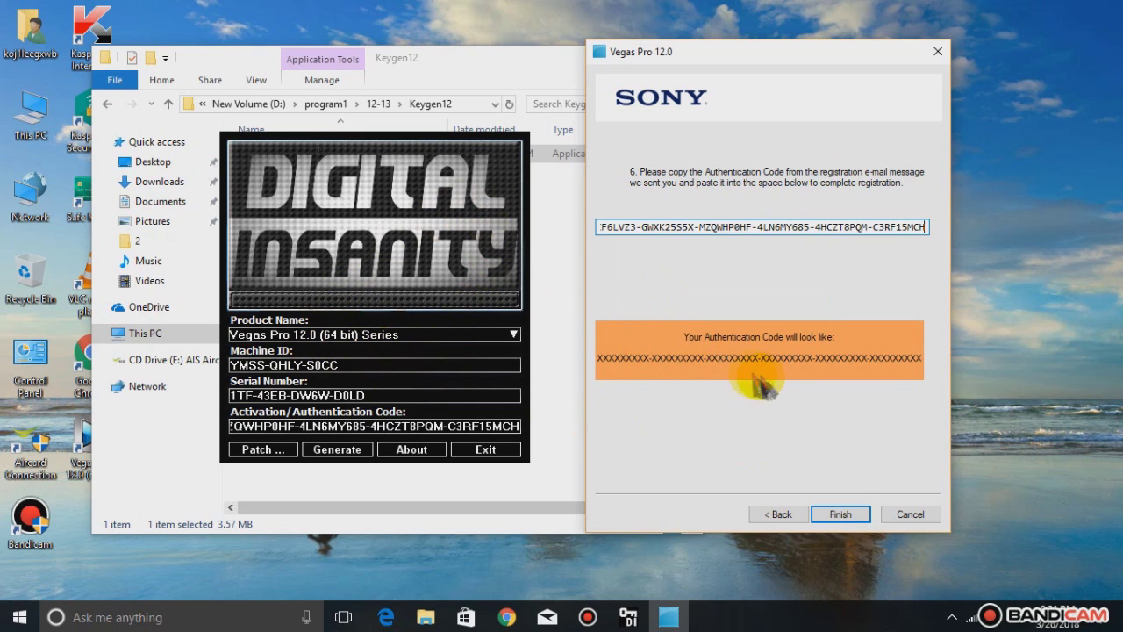
# - Exit the keygen and finish the Vegas Pro registration so the program starts
pyautogui.click(486, 449)
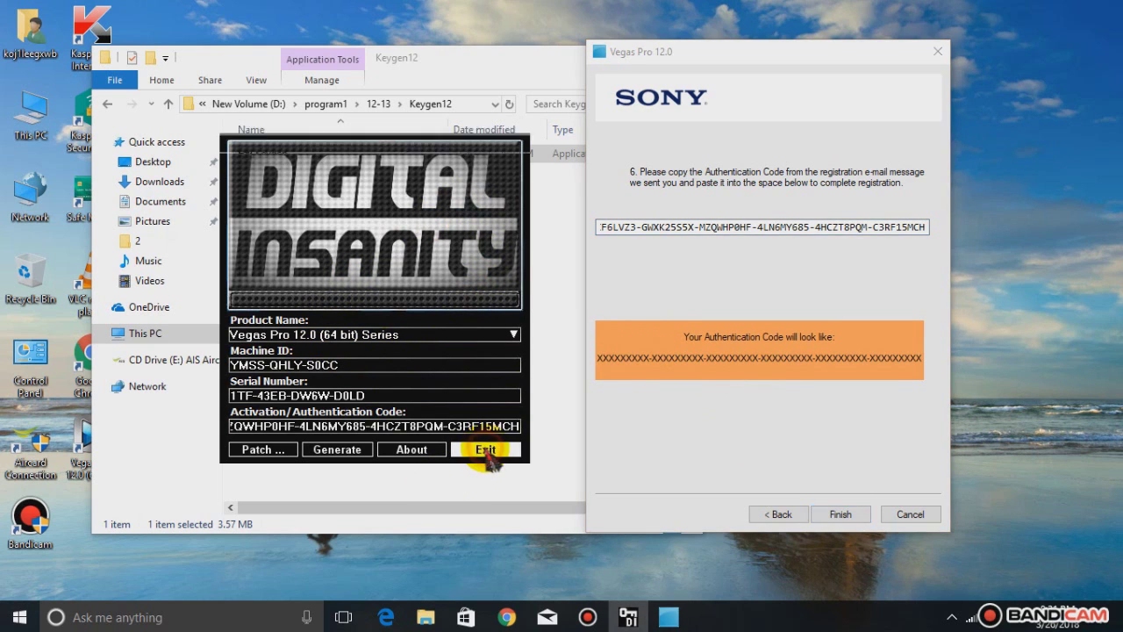
pyautogui.click(843, 514)
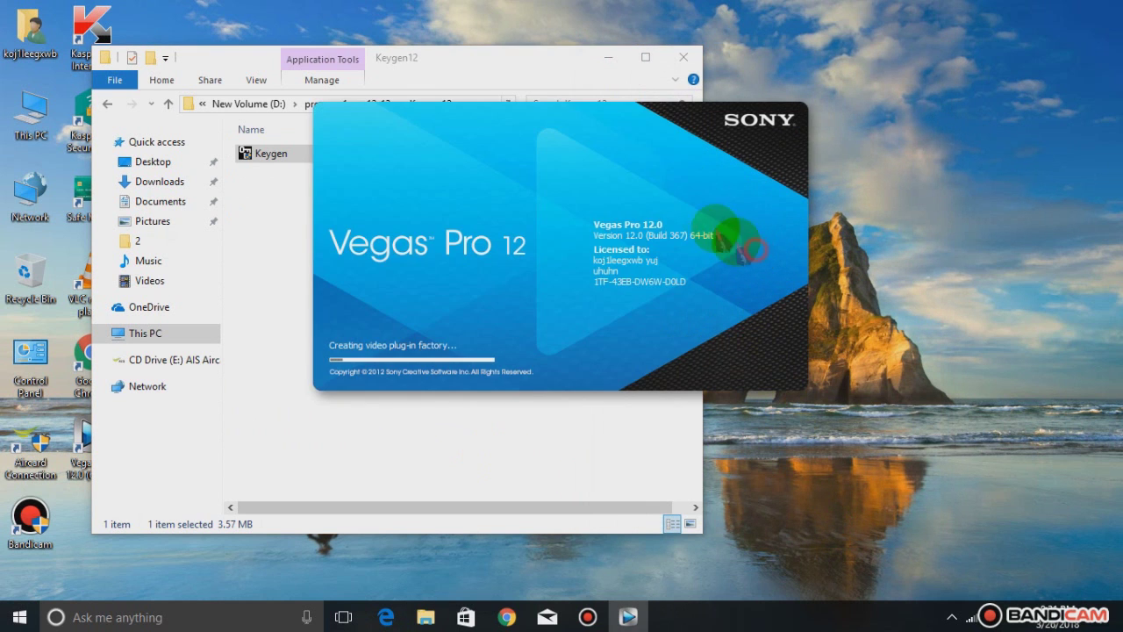
pyautogui.click(621, 63)
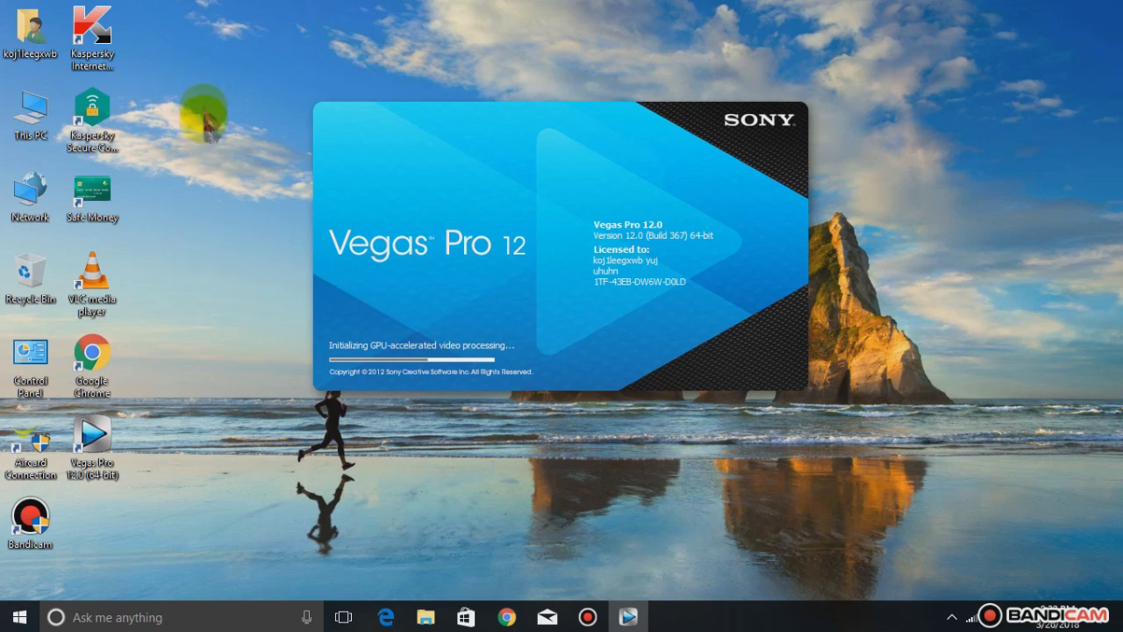
pyautogui.rightClick(205, 95)
pyautogui.click(278, 147)
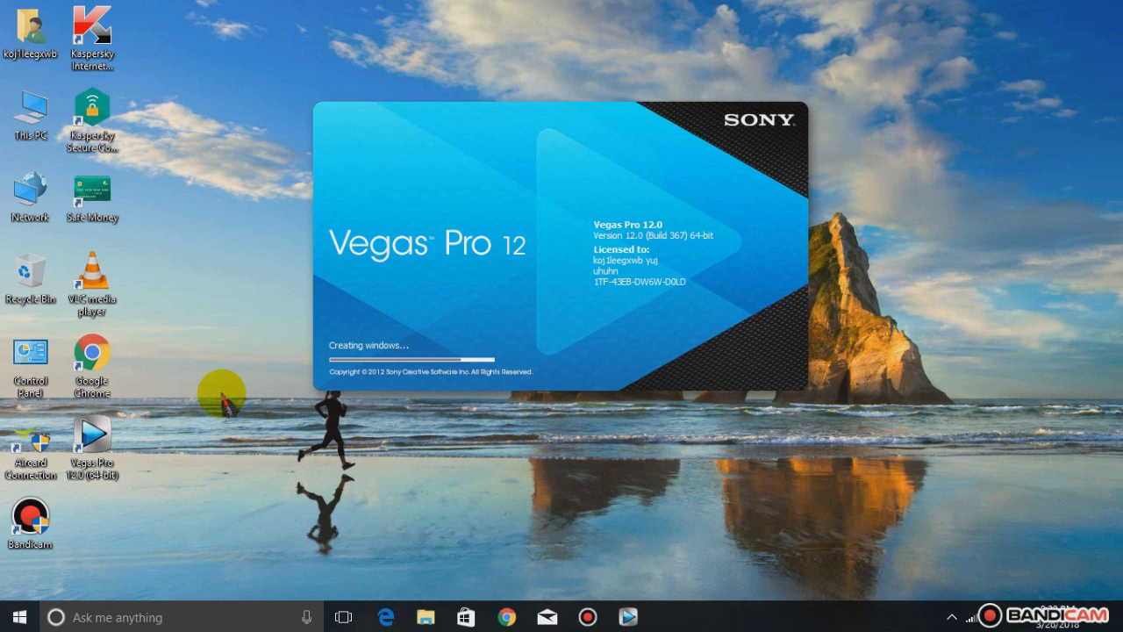
pyautogui.rightClick(169, 81)
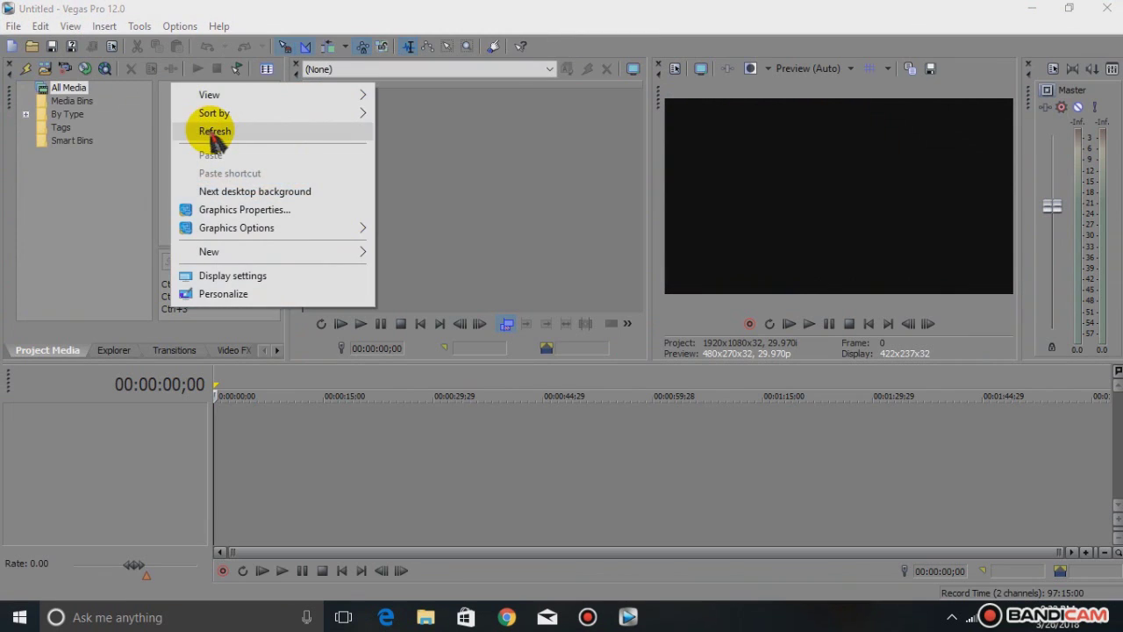
pyautogui.click(214, 133)
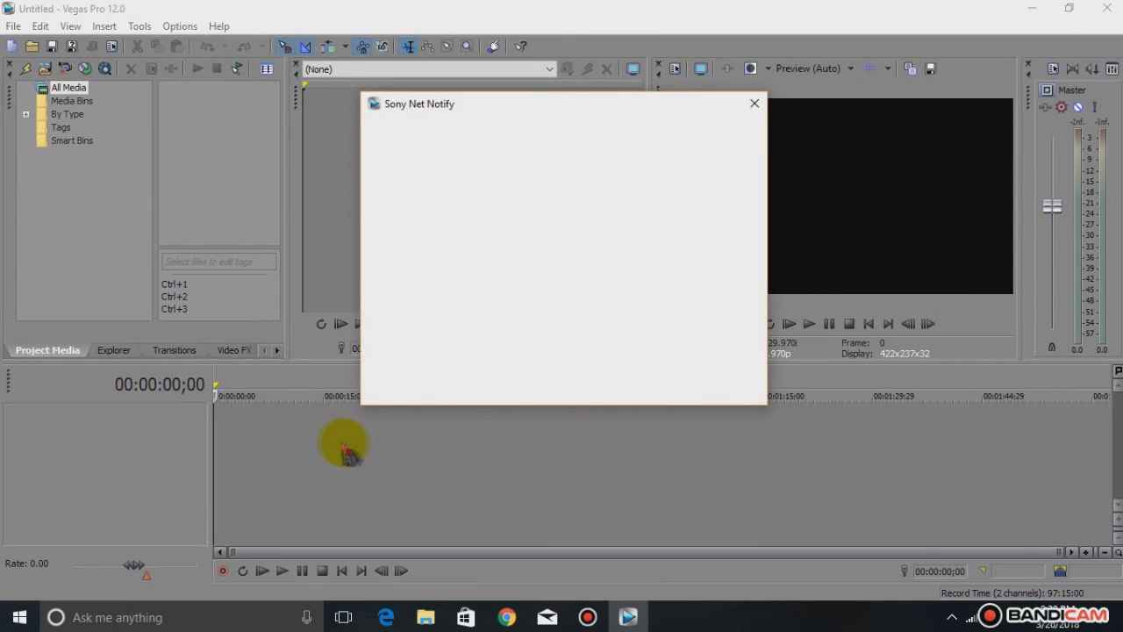
# - Close the Sony Net Notify window over the empty Vegas Pro project
pyautogui.click(755, 103)
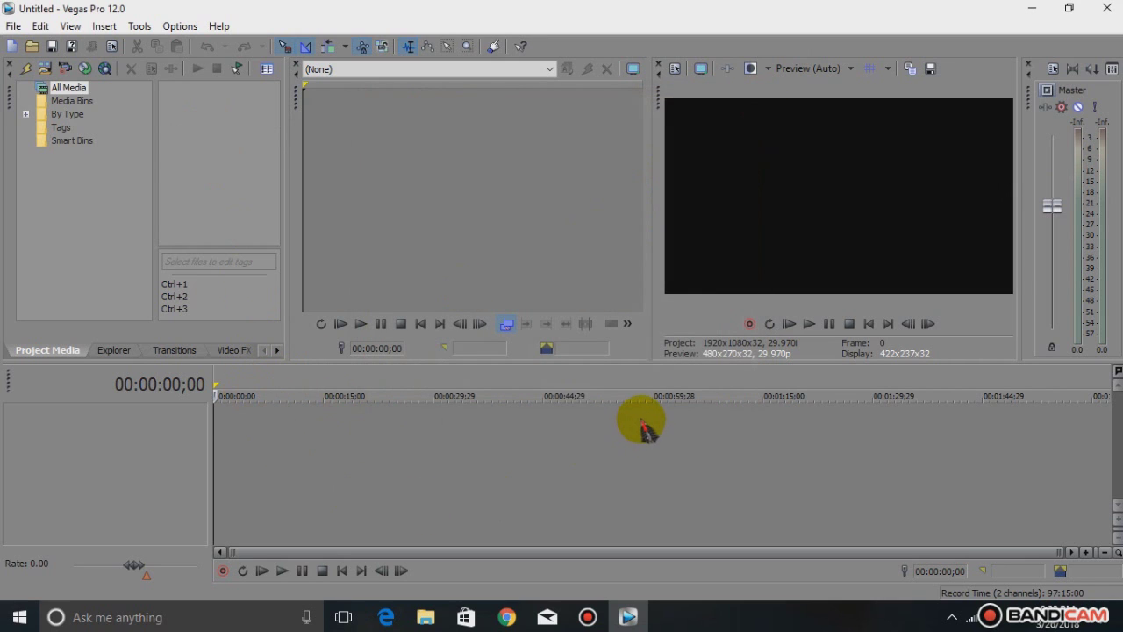